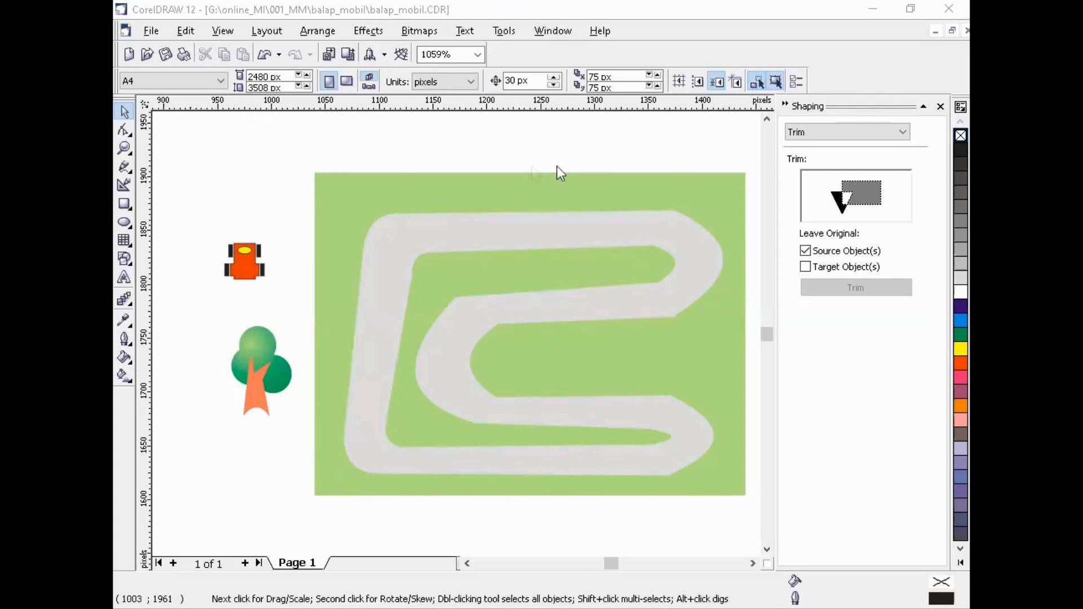
Step: Export the green background and race track together as the Photoshop file areanya, accepting the RGB, 300 dpi transparent bitmap settings
{"action": "left_click", "coordinate": [318, 172]}
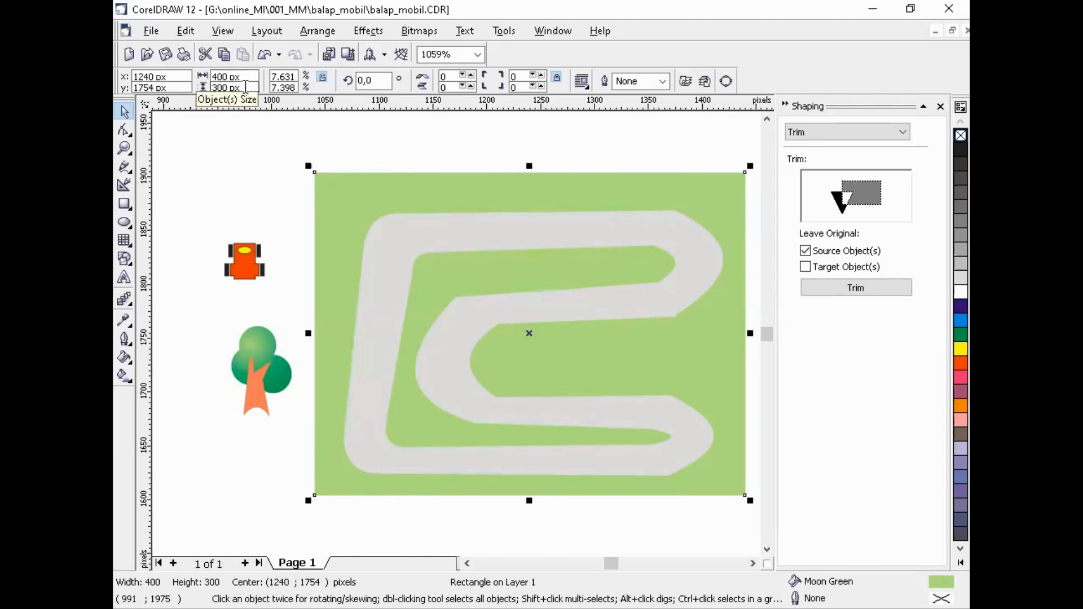
{"action": "left_click", "coordinate": [394, 154]}
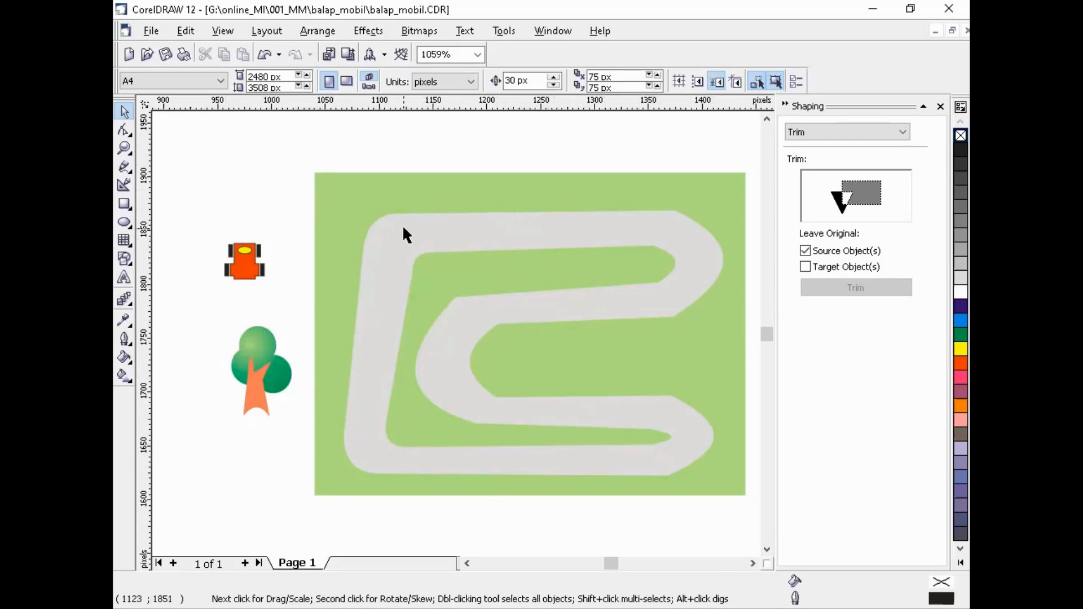
{"action": "left_click_drag", "start_coordinate": [296, 144], "coordinate": [739, 520]}
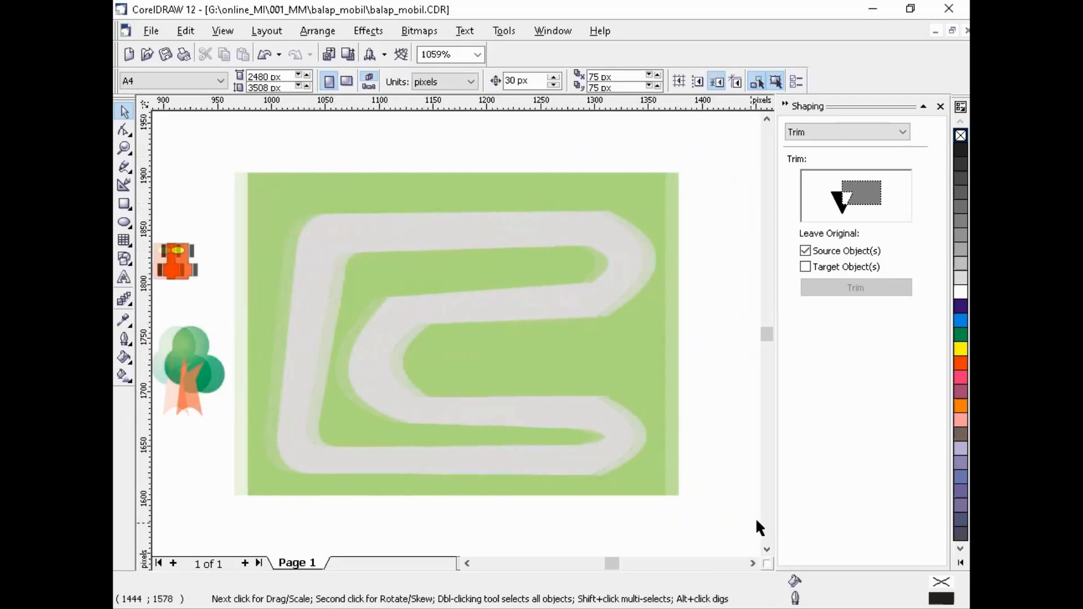
{"action": "left_click_drag", "start_coordinate": [756, 528], "coordinate": [648, 523]}
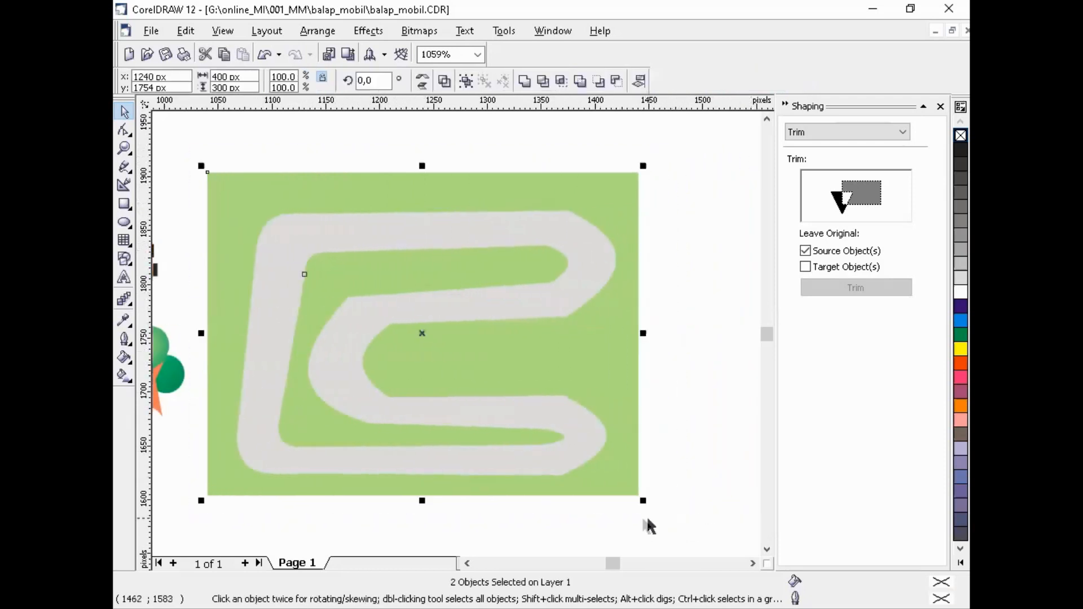
{"action": "left_click", "coordinate": [466, 563]}
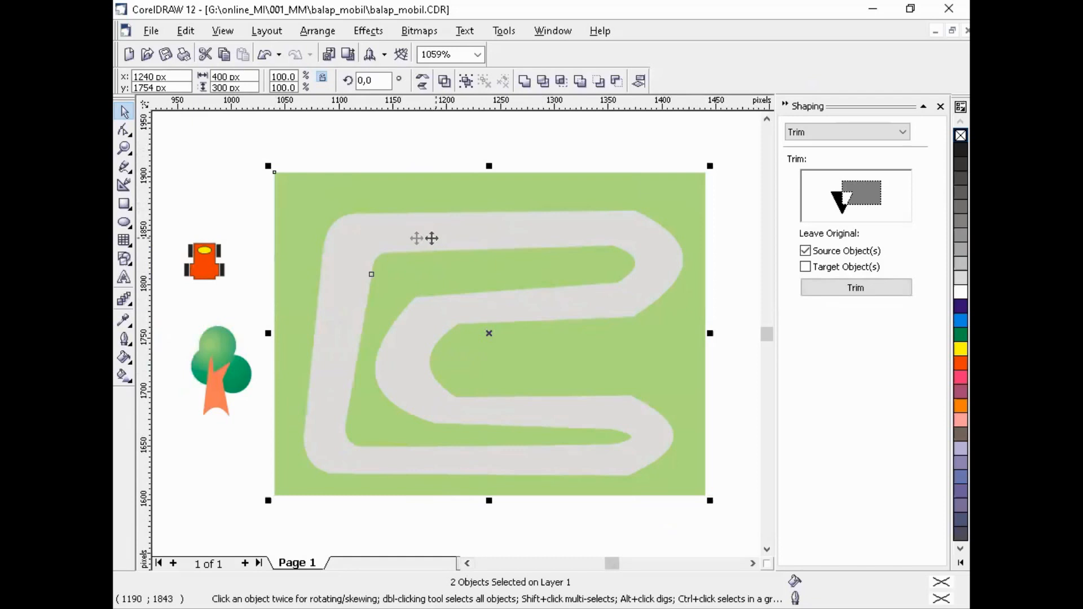
{"action": "left_click", "coordinate": [151, 31]}
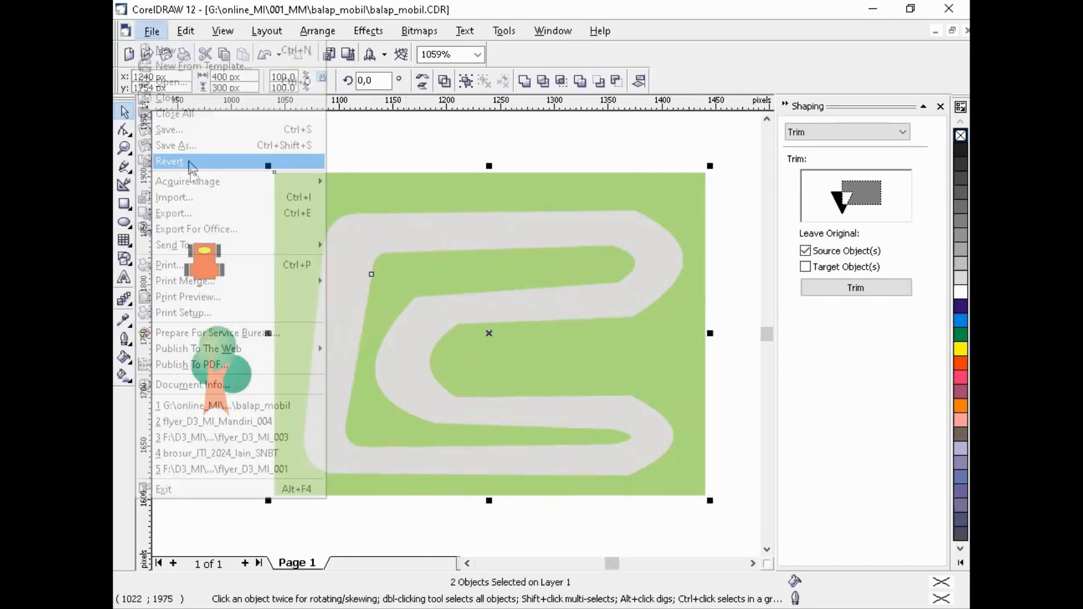
{"action": "left_click", "coordinate": [207, 215]}
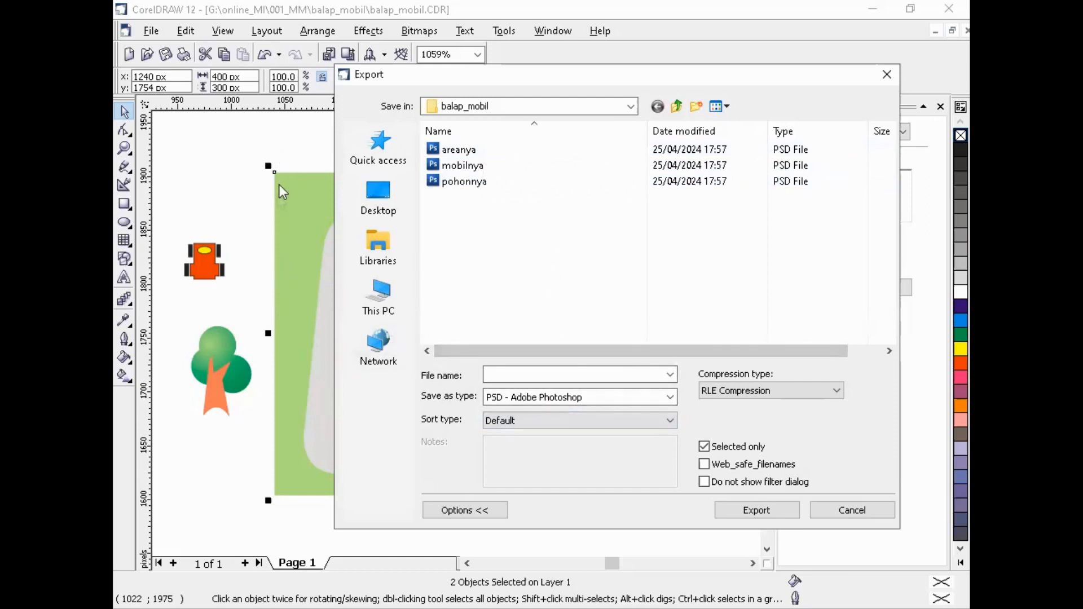
{"action": "left_click", "coordinate": [473, 150]}
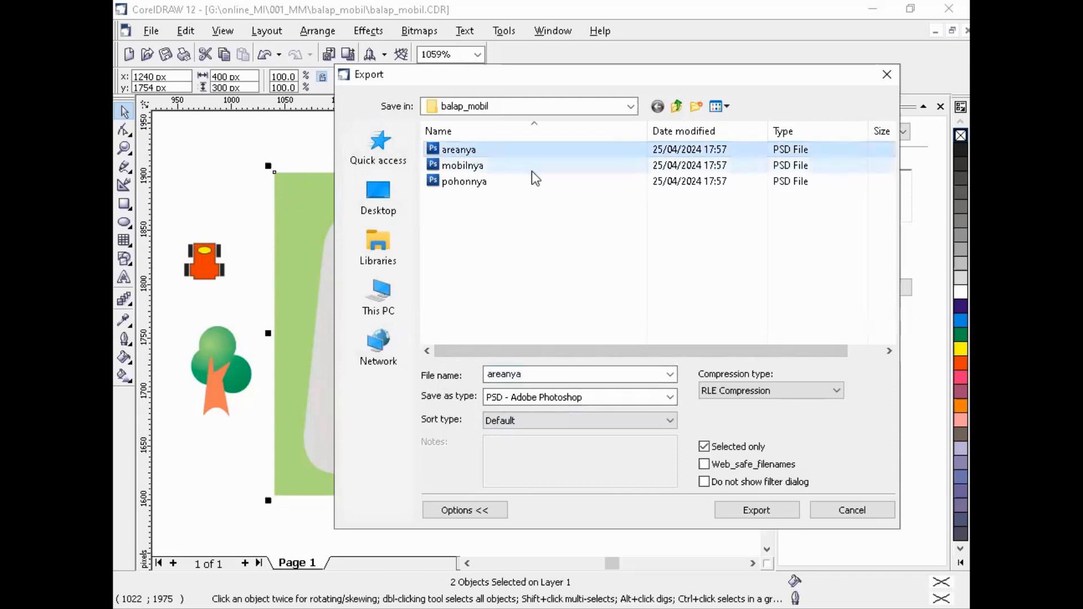
{"action": "left_click", "coordinate": [746, 510]}
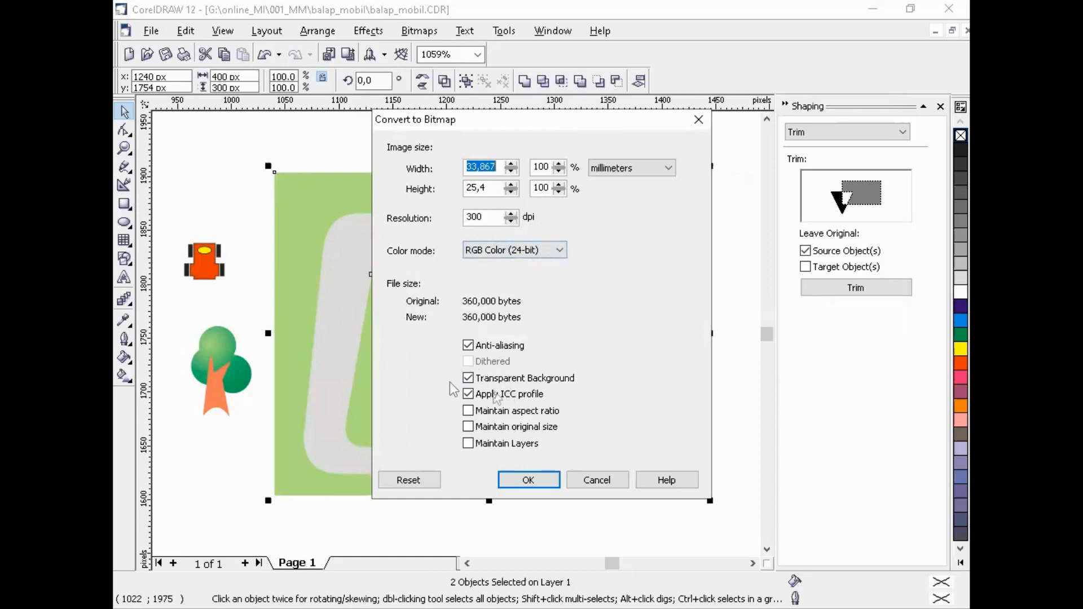
{"action": "left_click", "coordinate": [530, 485]}
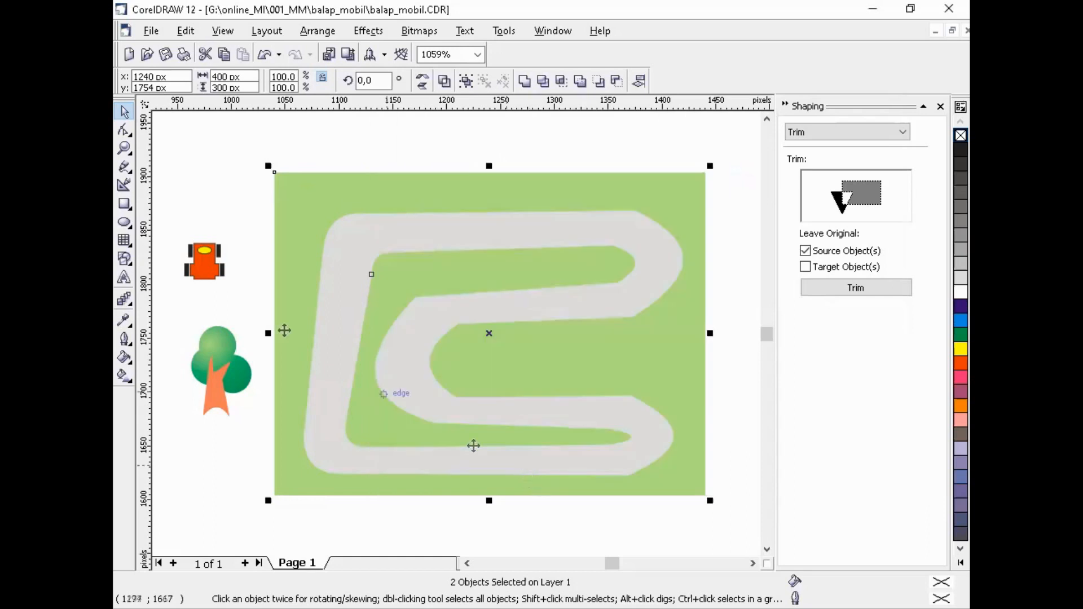
Step: Export only the red car as the Photoshop file mobilnya with the same transparent bitmap settings
{"action": "left_click_drag", "start_coordinate": [178, 224], "coordinate": [250, 299]}
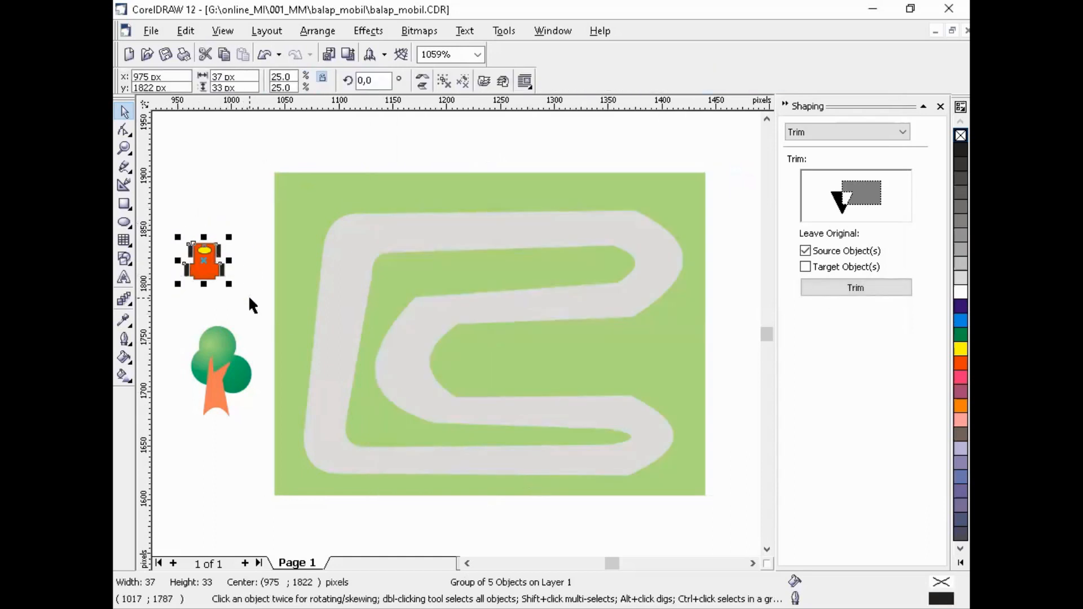
{"action": "key", "text": "ctrl+e"}
{"action": "left_click", "coordinate": [406, 173]}
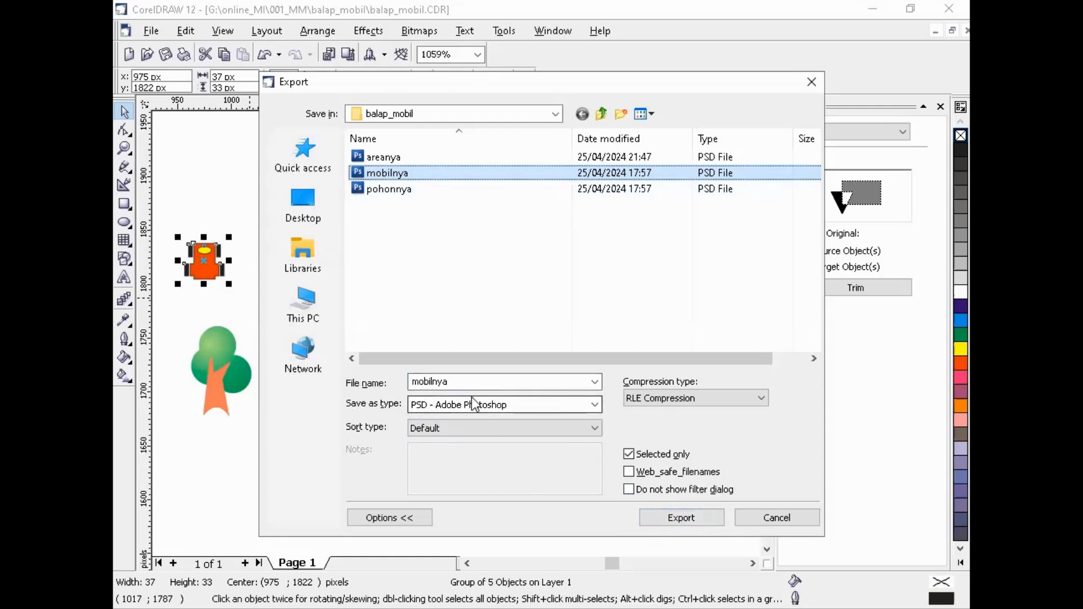
{"action": "left_click", "coordinate": [679, 518]}
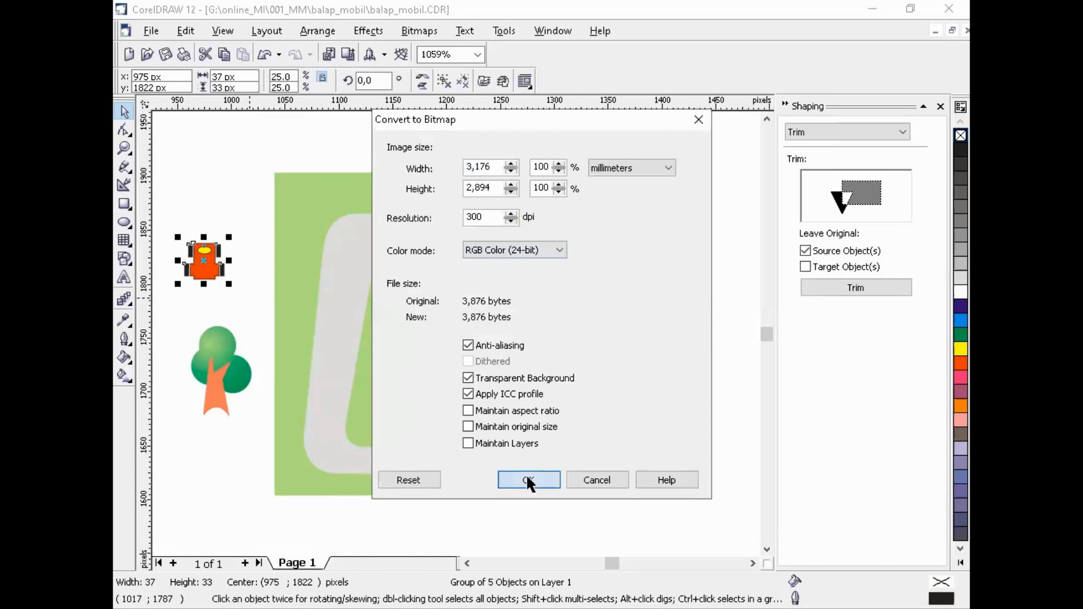
{"action": "left_click", "coordinate": [527, 480]}
Step: Export only the tree as the Photoshop file pohonnya, keeping the transparent bitmap settings
{"action": "left_click_drag", "start_coordinate": [172, 308], "coordinate": [267, 455]}
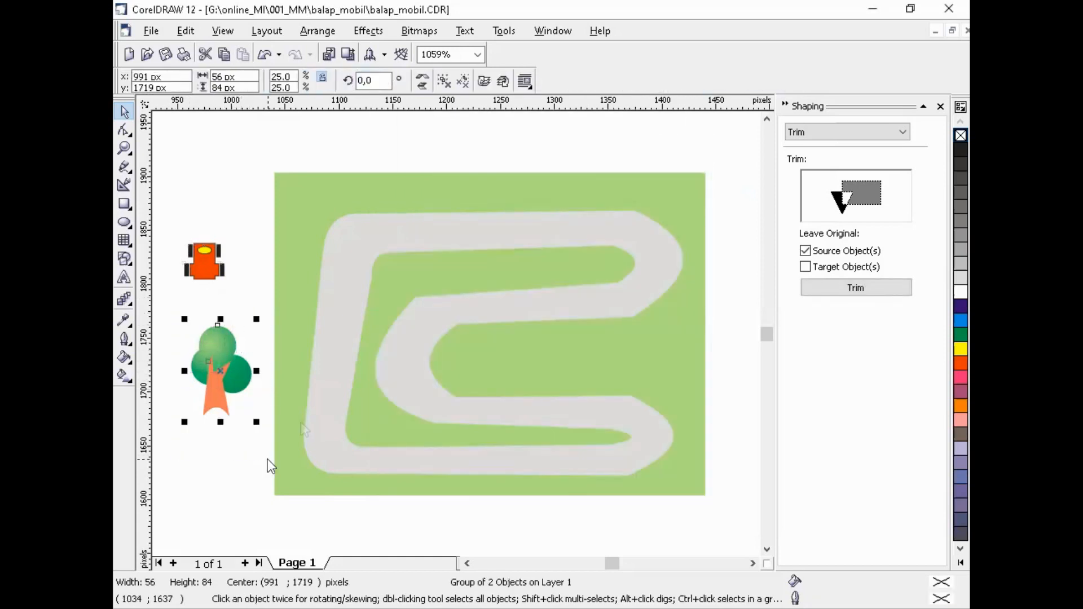
{"action": "key", "text": "ctrl+e"}
{"action": "left_click", "coordinate": [418, 188]}
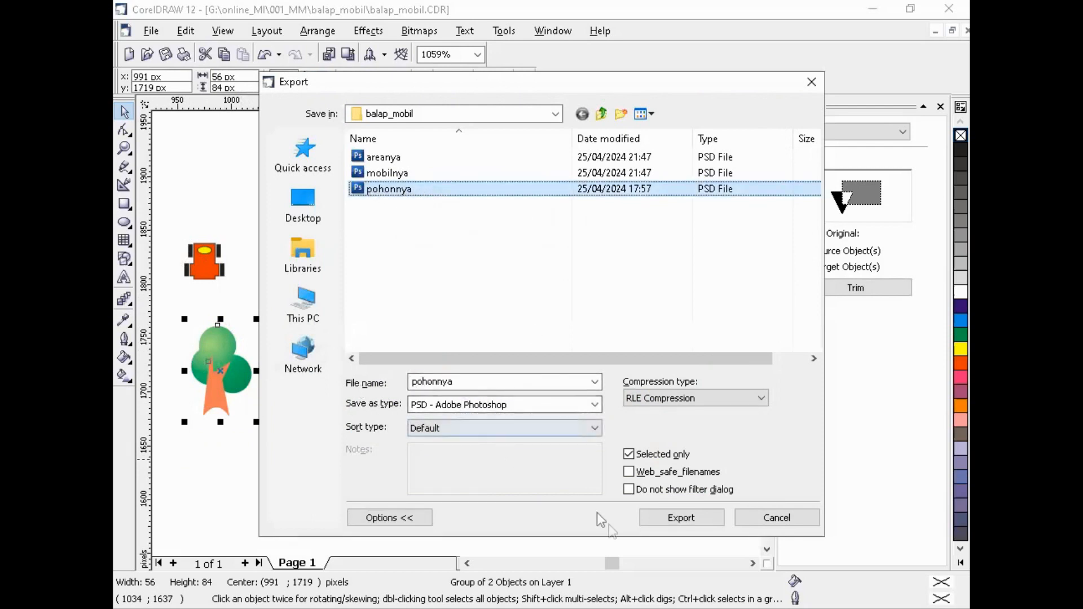
{"action": "left_click", "coordinate": [662, 519]}
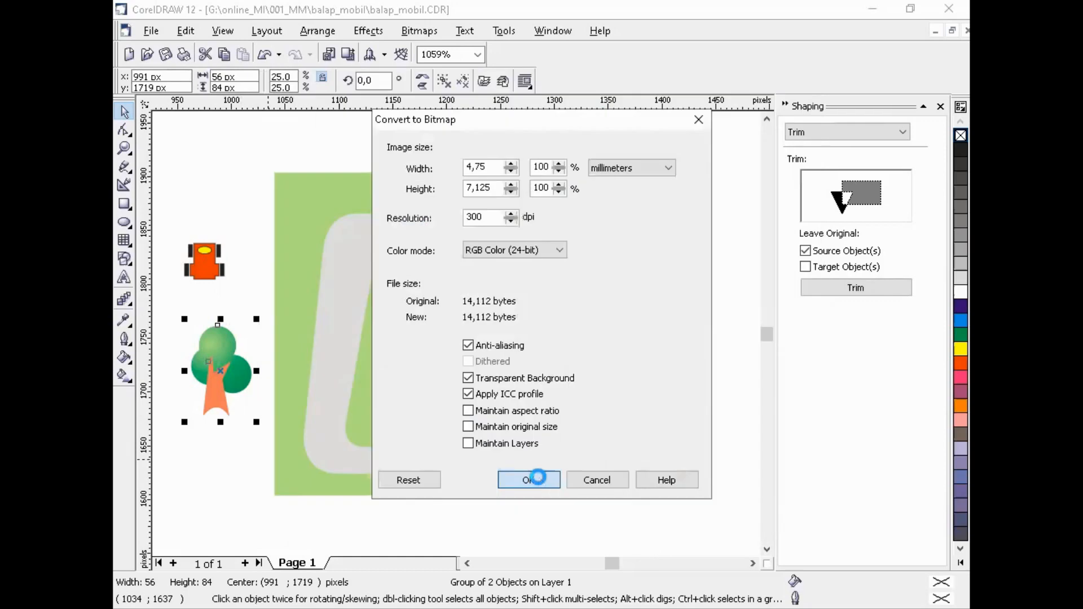
{"action": "left_click", "coordinate": [528, 479]}
{"action": "left_click", "coordinate": [296, 147]}
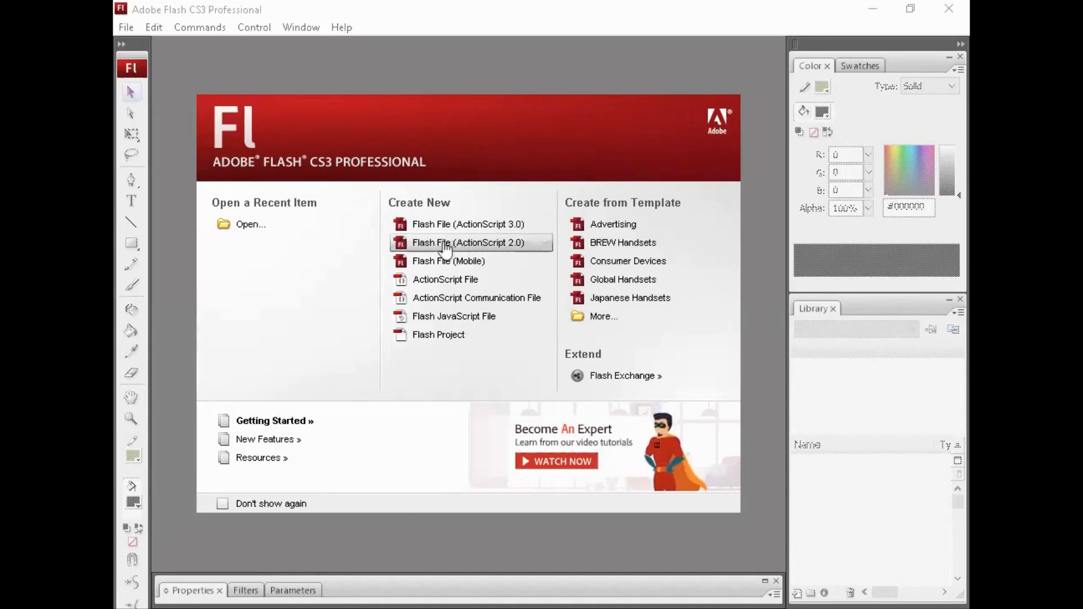
Step: In Adobe Flash CS3, create a Flash File (ActionScript 2.0) and set its dimensions to 400 x 300 px
{"action": "left_click", "coordinate": [483, 248]}
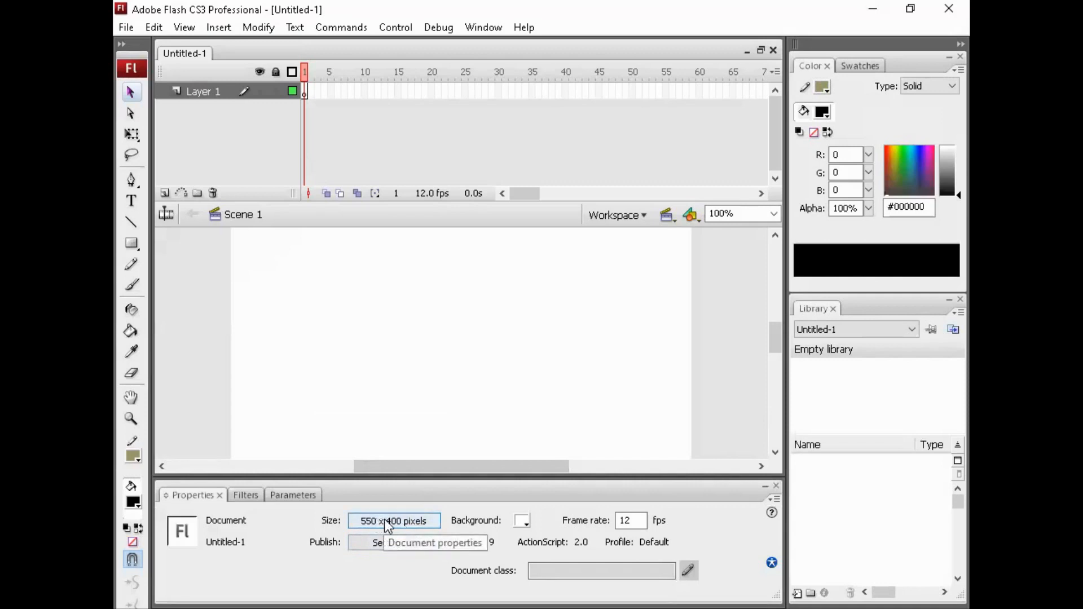
{"action": "left_click", "coordinate": [387, 521]}
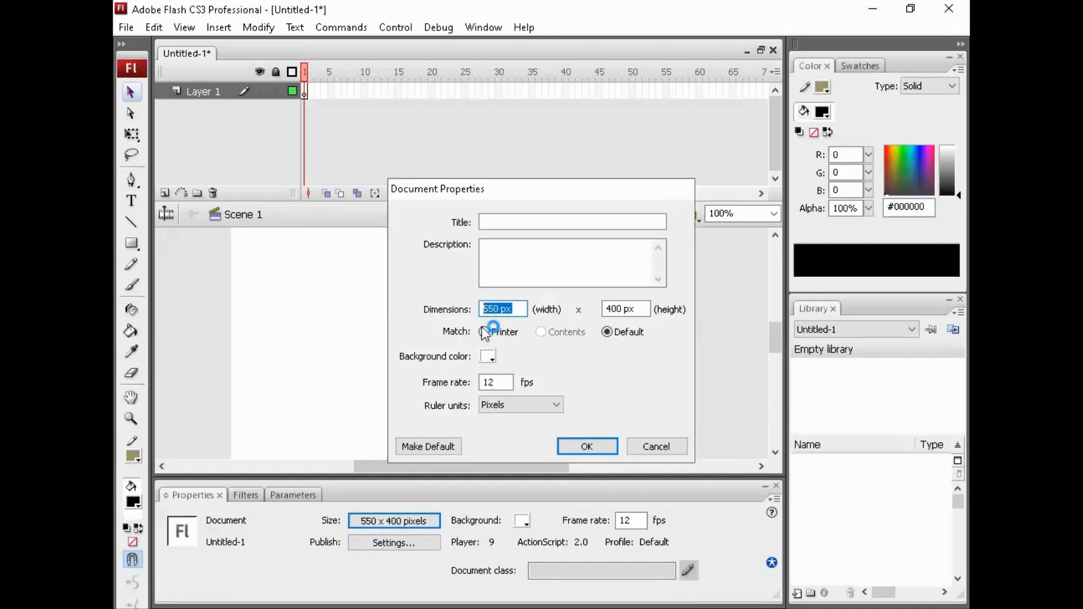
{"action": "left_click", "coordinate": [517, 308]}
{"action": "left_click_drag", "start_coordinate": [518, 309], "coordinate": [434, 313]}
{"action": "type", "text": "4"}
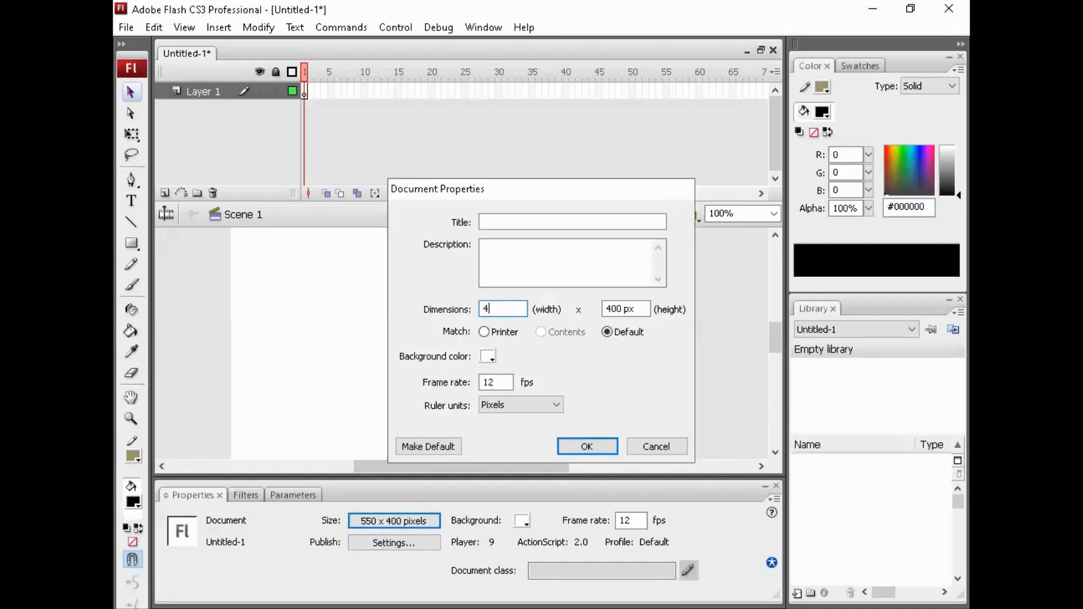
{"action": "type", "text": "00"}
{"action": "left_click_drag", "start_coordinate": [636, 309], "coordinate": [585, 304]}
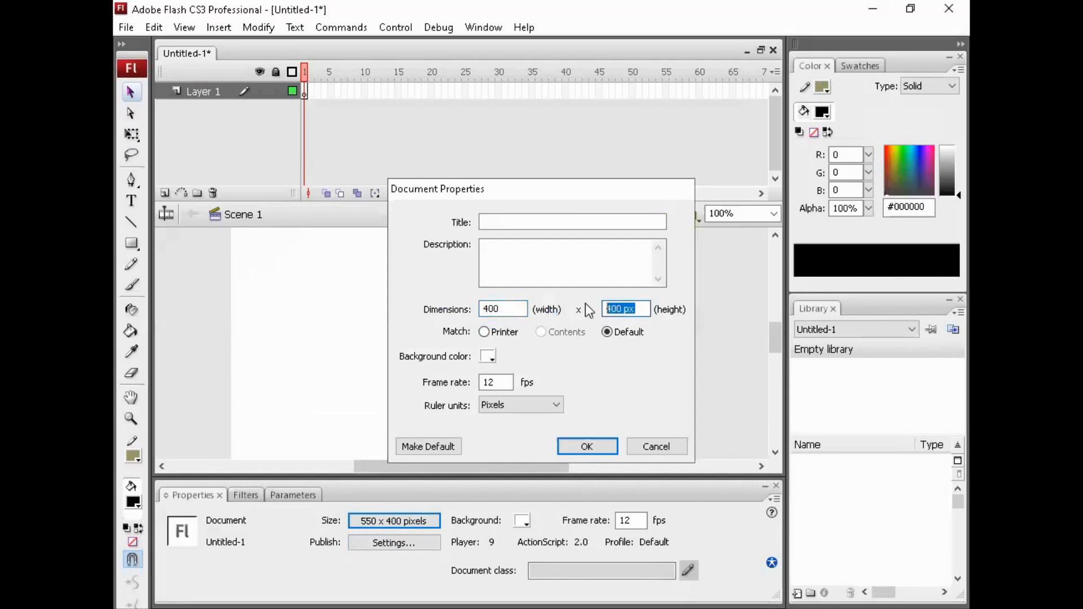
{"action": "type", "text": "300"}
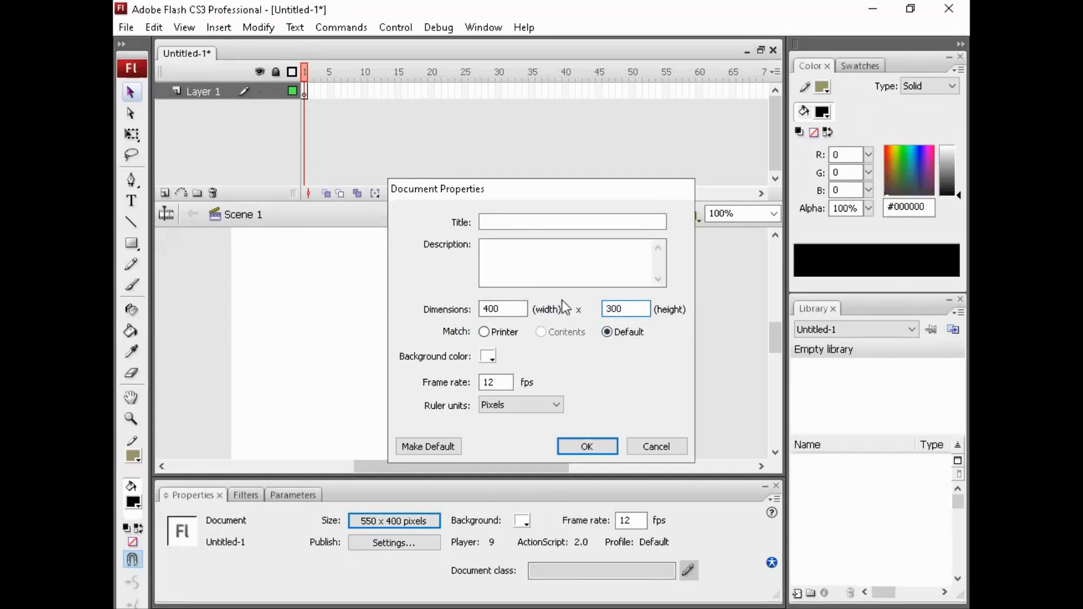
{"action": "left_click", "coordinate": [584, 445]}
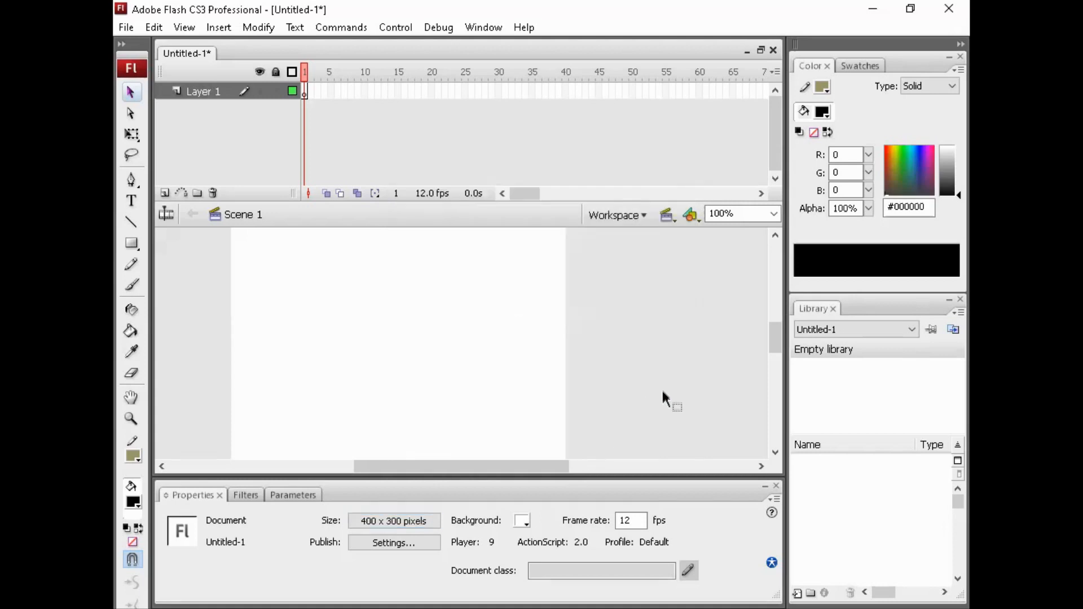
Step: Collapse the document properties to reveal the whole stage and rename Layer 1 as latar
{"action": "left_click", "coordinate": [765, 487]}
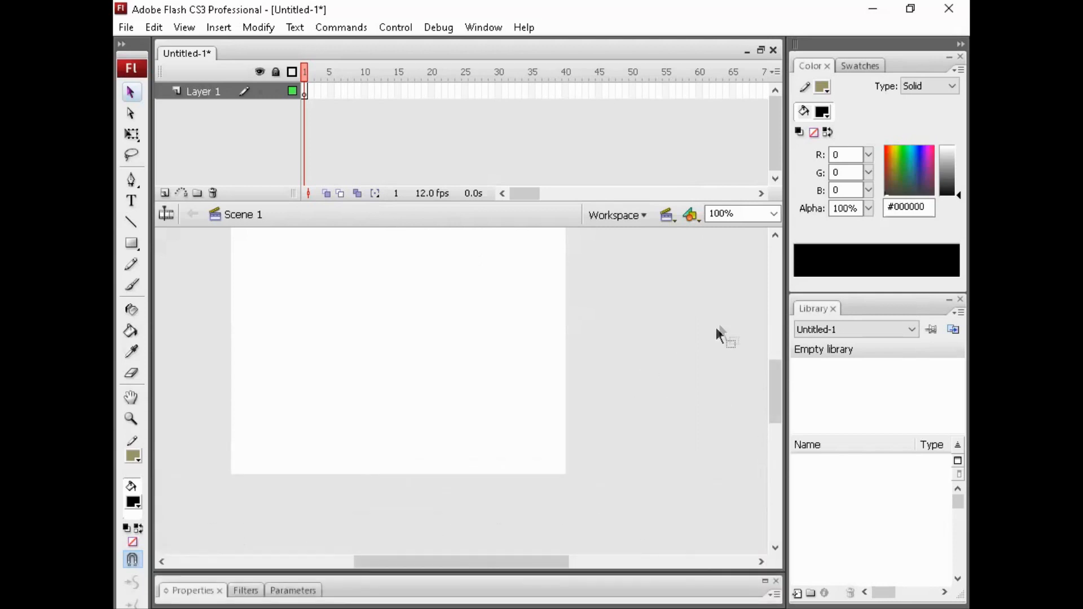
{"action": "left_click", "coordinate": [776, 235]}
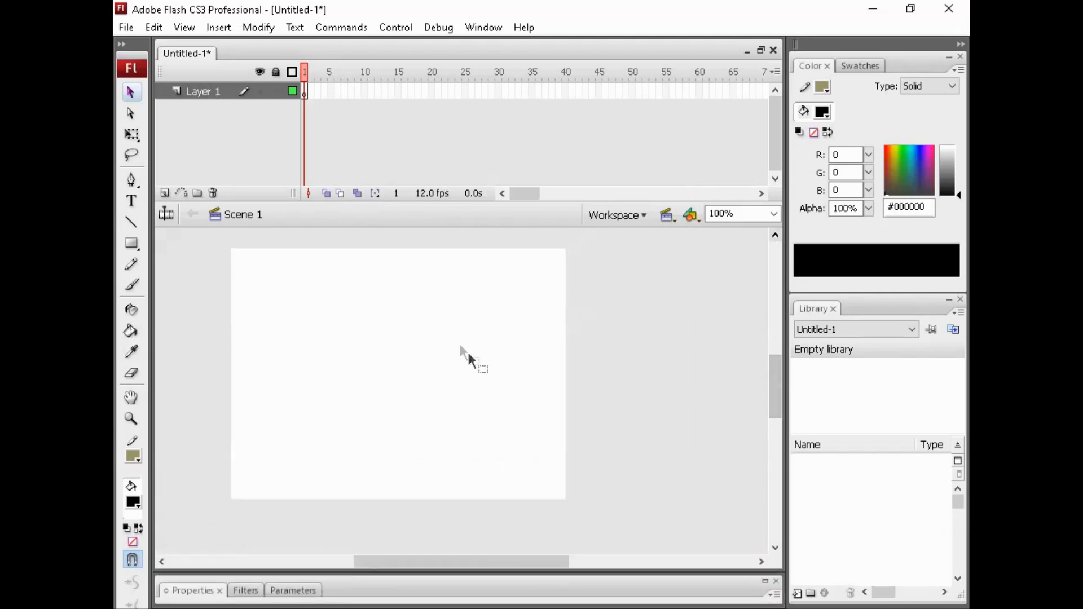
{"action": "double_click", "coordinate": [201, 91]}
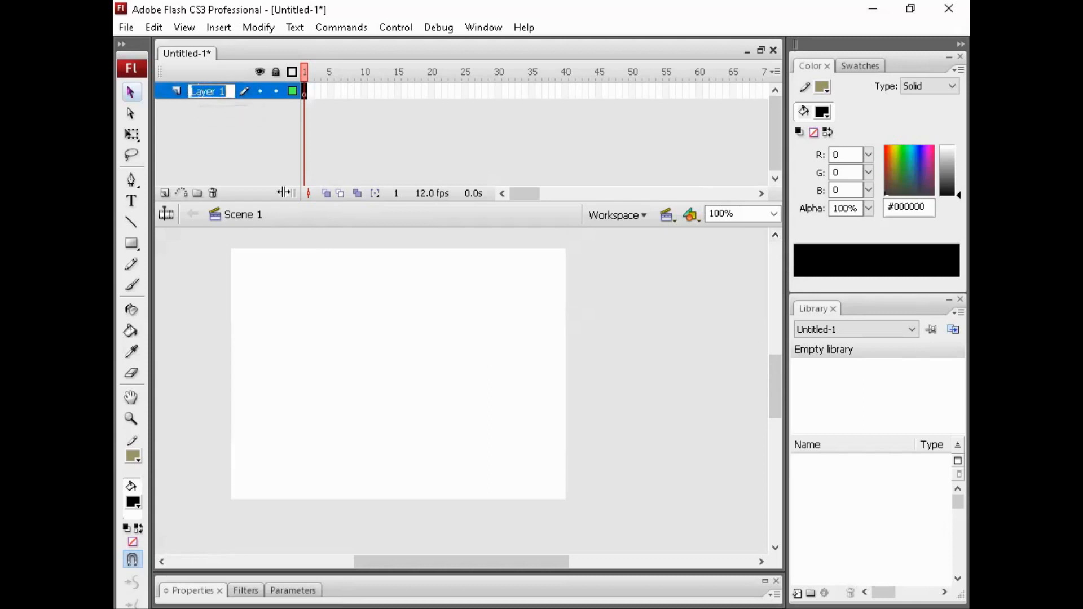
{"action": "type", "text": "latar"}
{"action": "key", "text": "Return"}
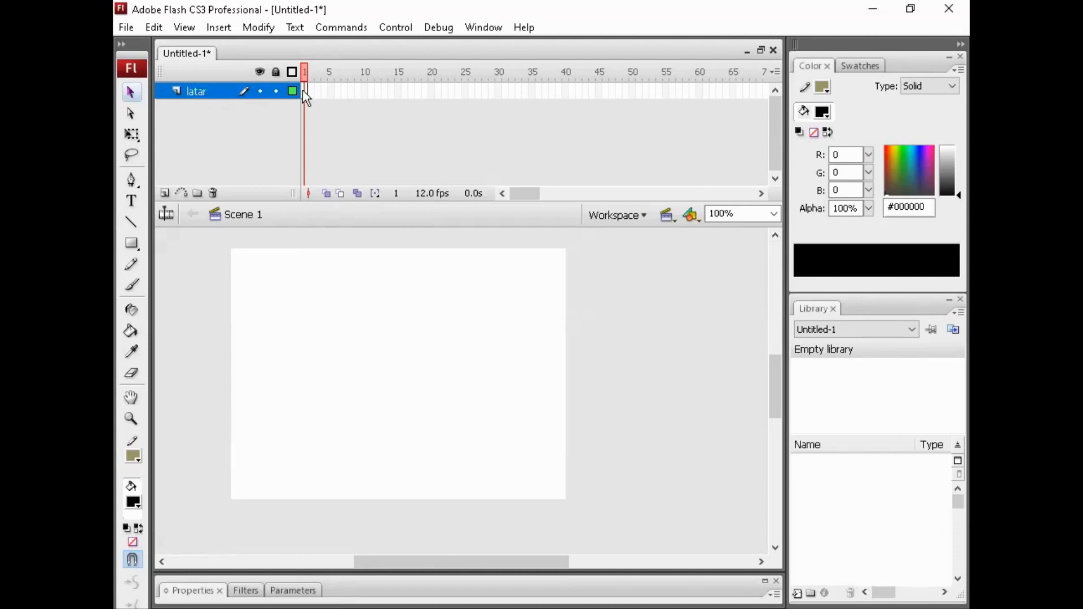
Step: Import areanya.PSD to the stage from frame 1 of latar, converting to Flash layers at their original position
{"action": "left_click", "coordinate": [303, 92]}
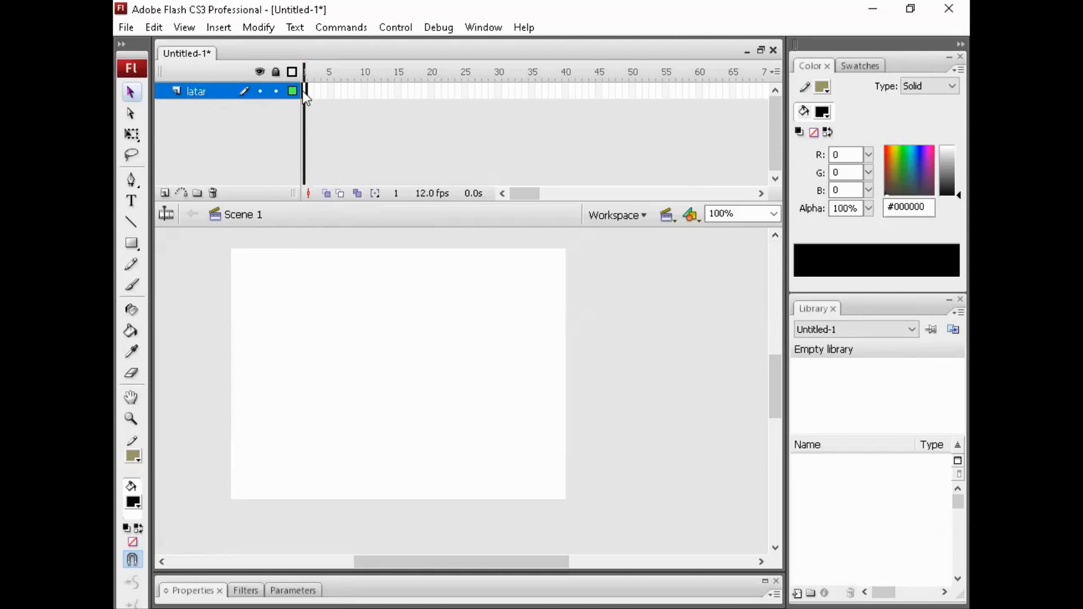
{"action": "left_click", "coordinate": [125, 27]}
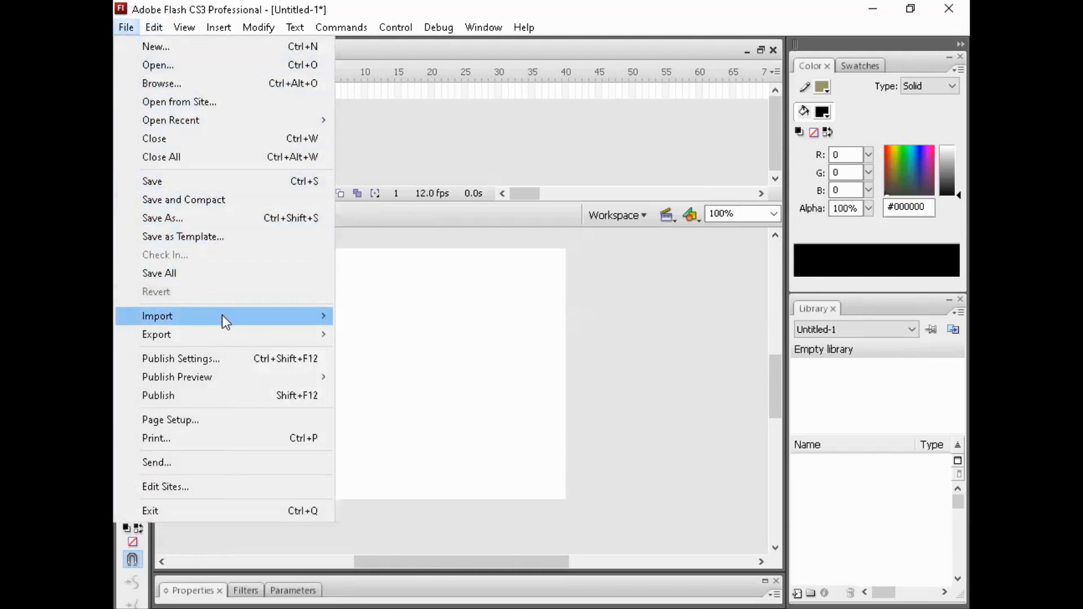
{"action": "mouse_move", "coordinate": [222, 317]}
{"action": "left_click", "coordinate": [398, 316]}
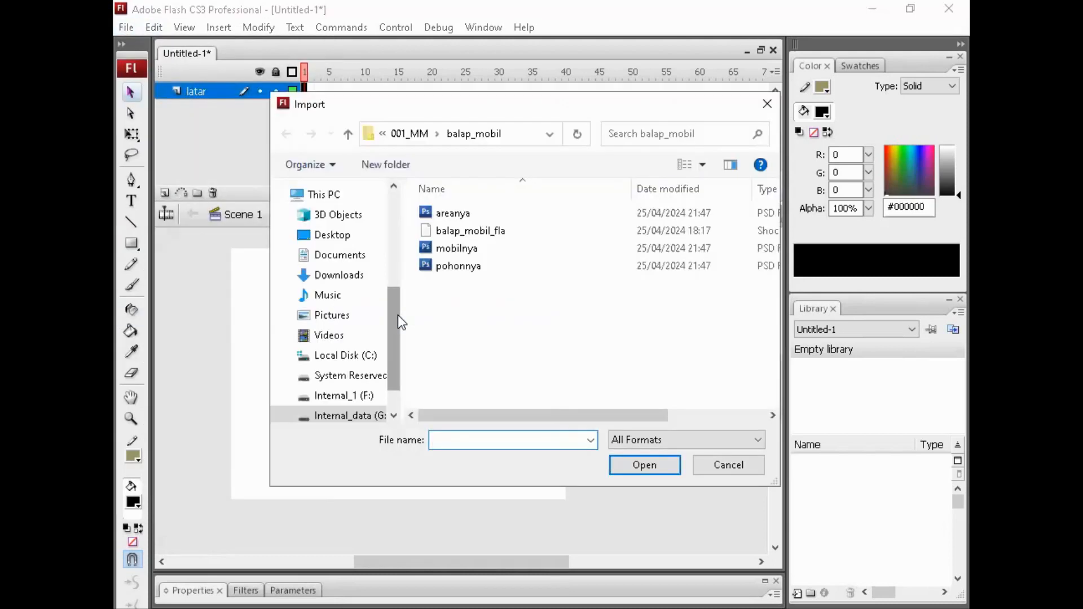
{"action": "left_click", "coordinate": [454, 214]}
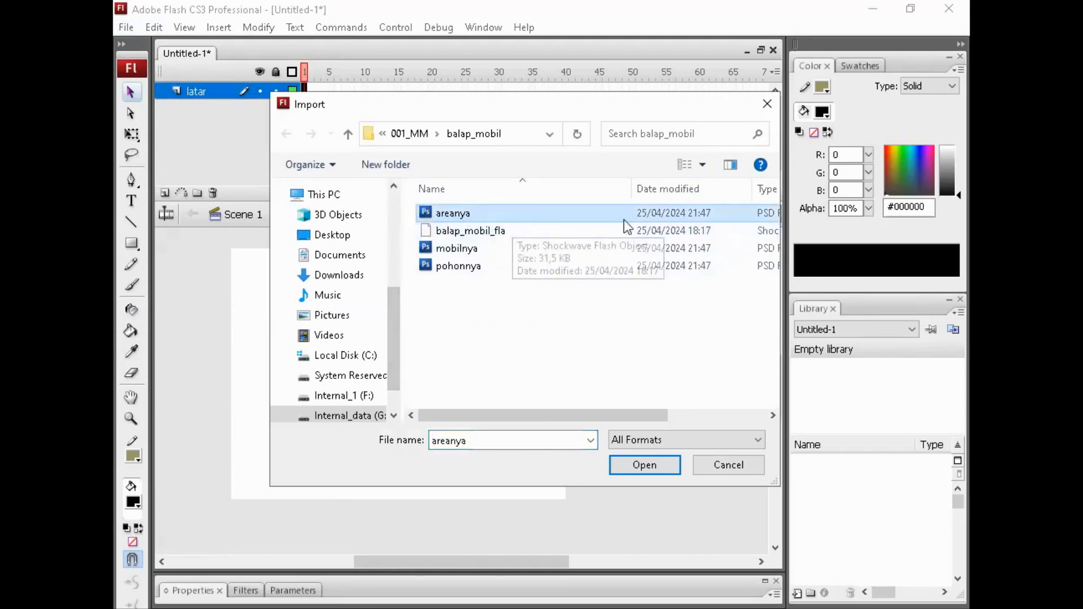
{"action": "left_click", "coordinate": [624, 466]}
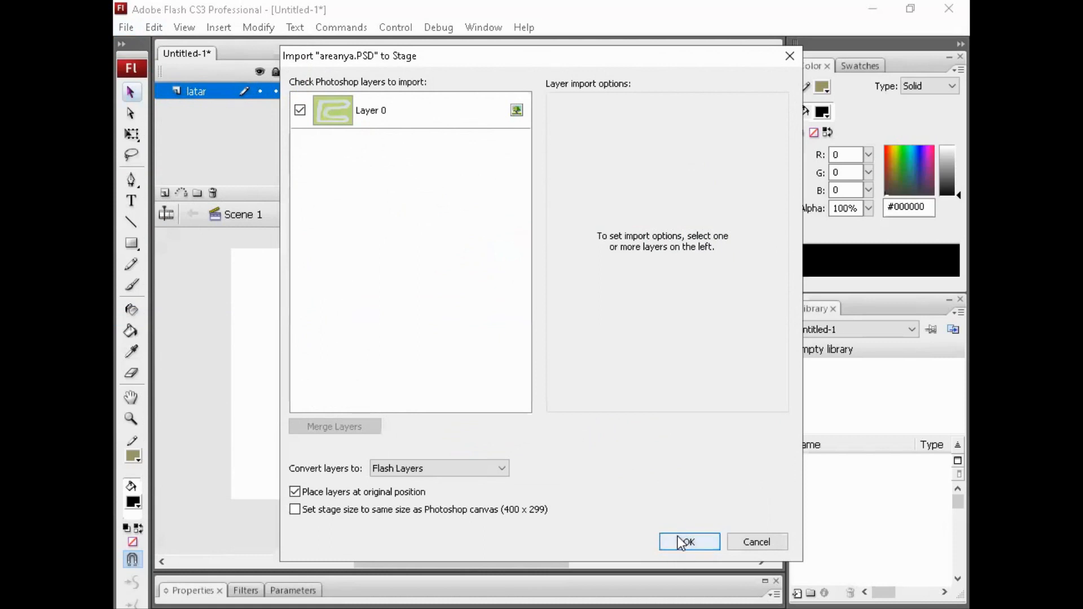
{"action": "left_click", "coordinate": [677, 536]}
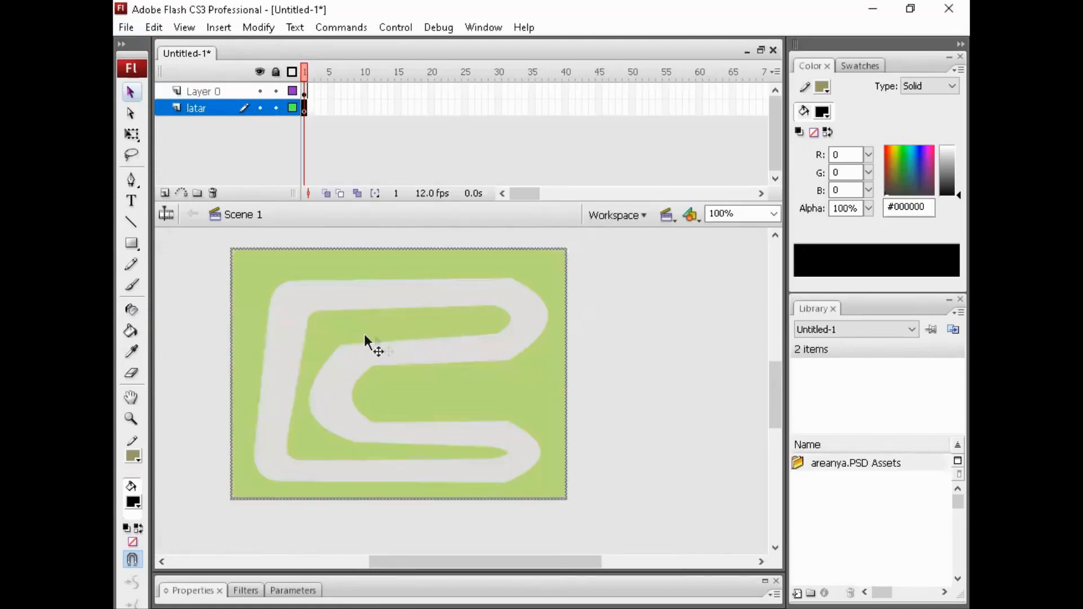
Step: Show the properties of the track bitmap and set its height to 300
{"action": "left_click", "coordinate": [616, 350]}
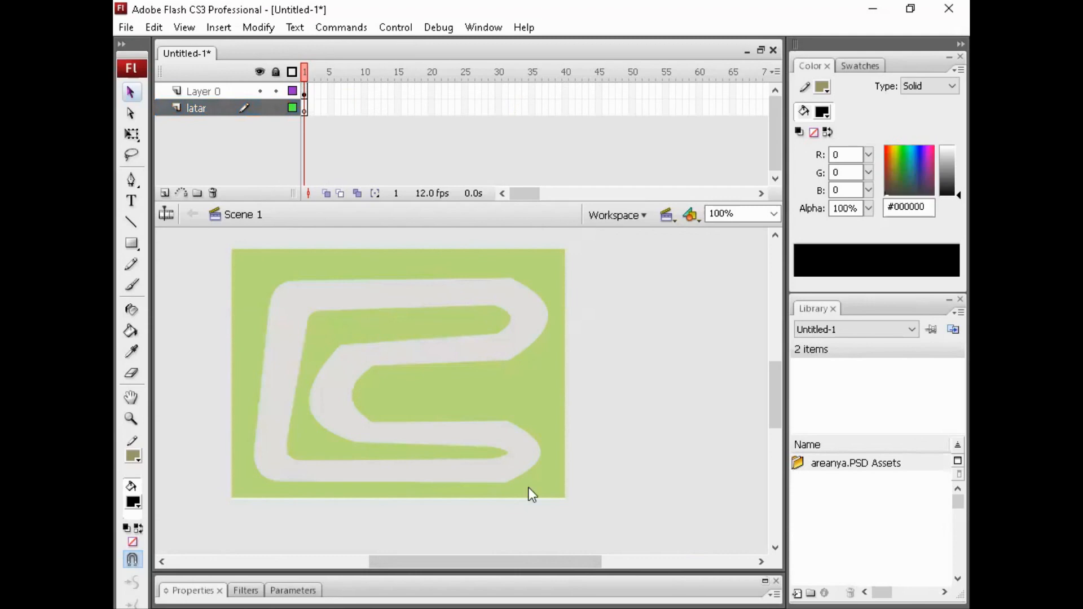
{"action": "key", "text": "ctrl+F3"}
{"action": "left_click", "coordinate": [506, 326]}
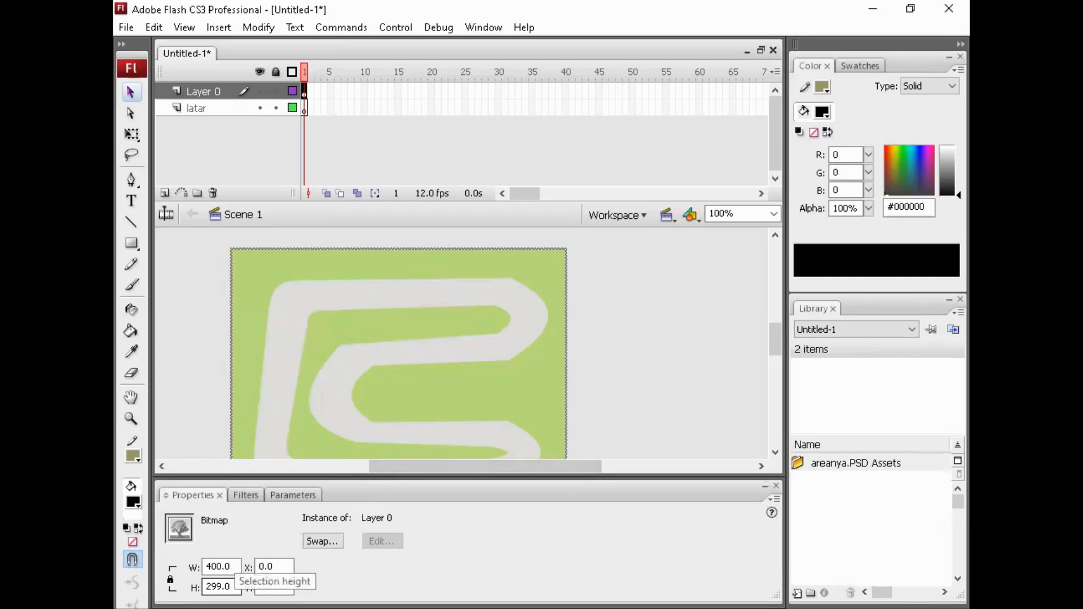
{"action": "left_click", "coordinate": [231, 586]}
{"action": "left_click_drag", "start_coordinate": [233, 586], "coordinate": [207, 586]}
{"action": "type", "text": "3"}
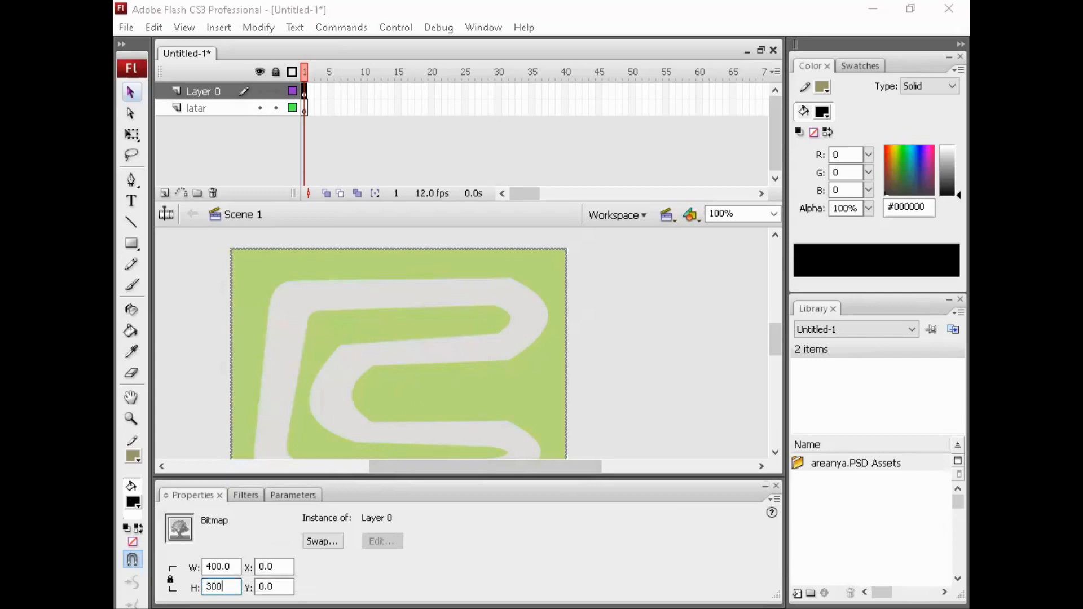
{"action": "type", "text": "00"}
{"action": "key", "text": "Return"}
Step: Unlock the track bitmap's proportions and set its width to 400
{"action": "left_click_drag", "start_coordinate": [229, 568], "coordinate": [192, 570]}
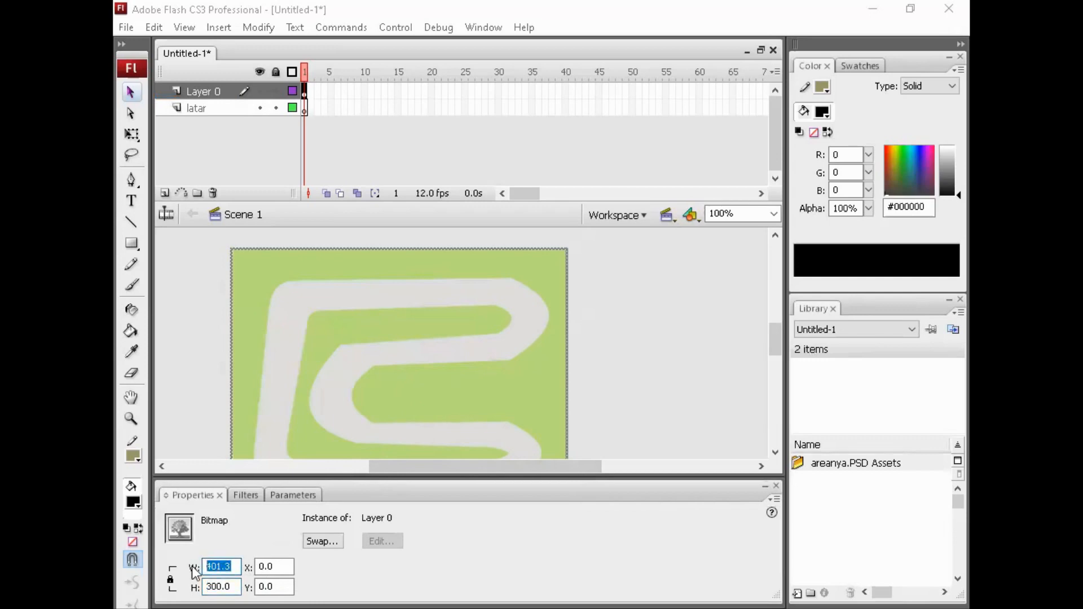
{"action": "left_click", "coordinate": [169, 579]}
{"action": "left_click_drag", "start_coordinate": [223, 574], "coordinate": [203, 567]}
{"action": "type", "text": "400"}
{"action": "key", "text": "Return"}
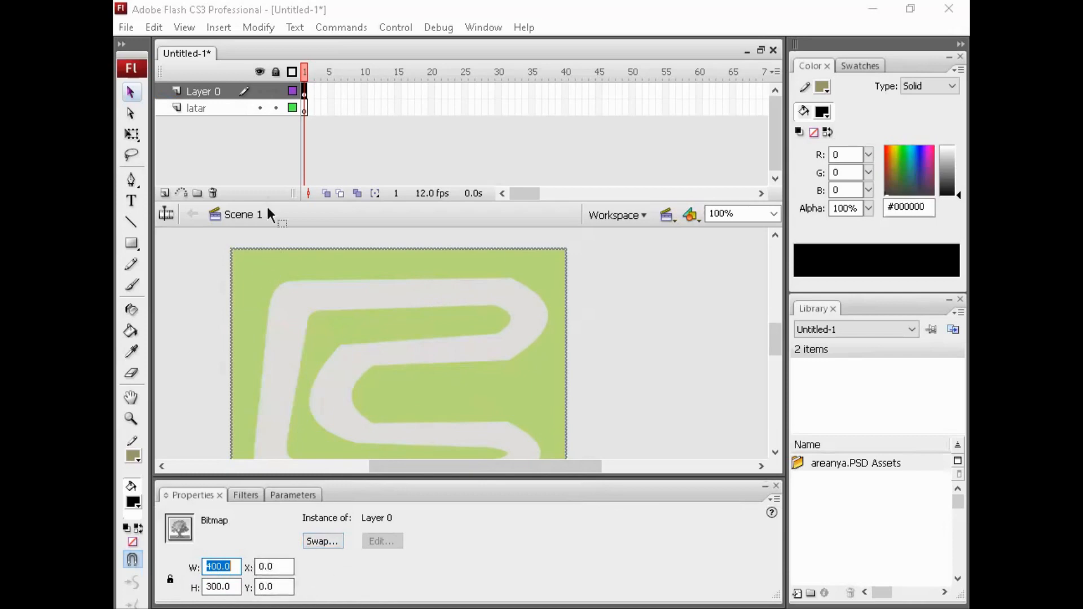
Step: Delete the empty latar layer below the imported track layer
{"action": "left_click", "coordinate": [198, 106]}
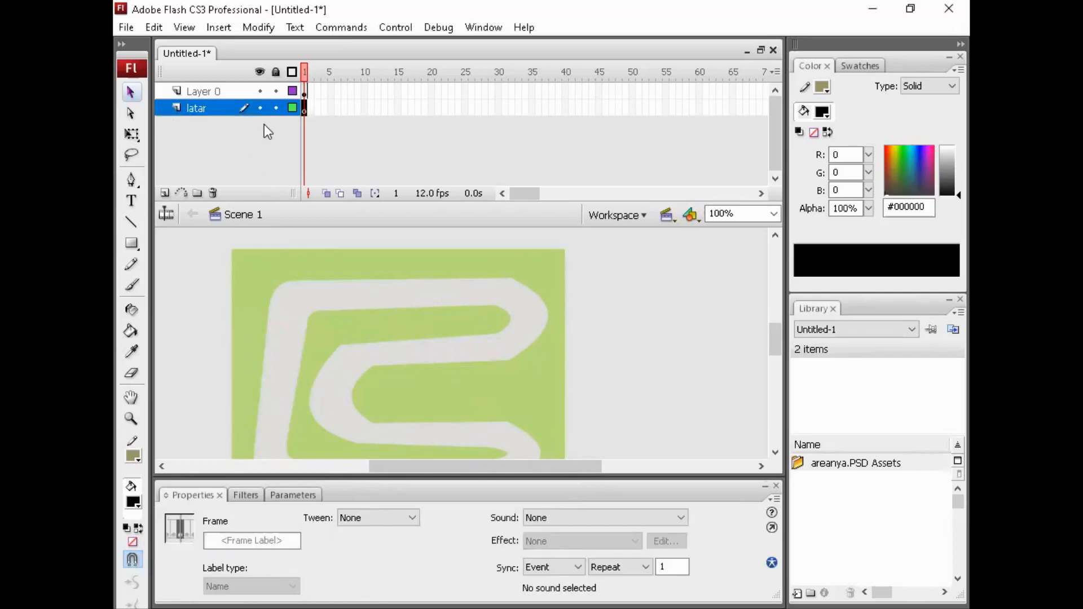
{"action": "left_click", "coordinate": [209, 90]}
{"action": "left_click", "coordinate": [190, 108]}
{"action": "left_click", "coordinate": [232, 92]}
{"action": "left_click", "coordinate": [210, 107]}
{"action": "left_click", "coordinate": [213, 193]}
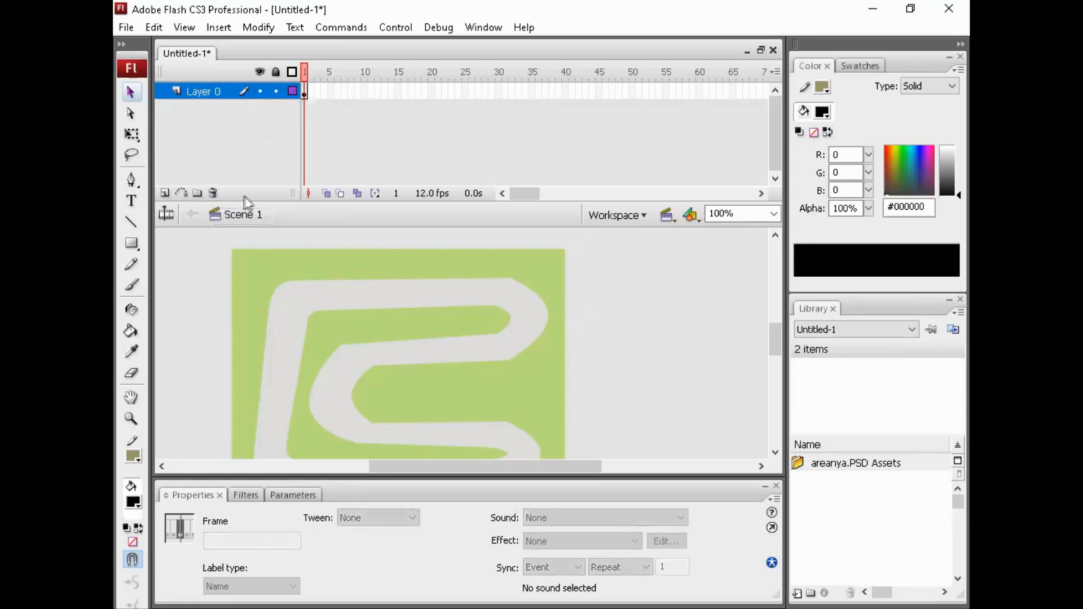
Step: Rename the track's Layer 0 as latar
{"action": "double_click", "coordinate": [202, 93]}
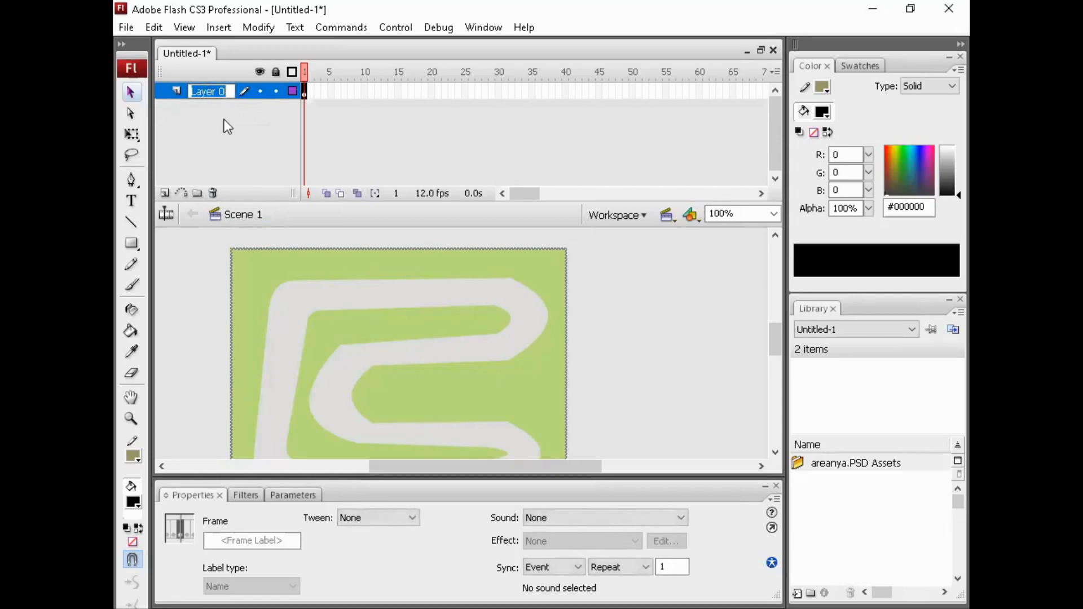
{"action": "type", "text": "latar"}
{"action": "left_click", "coordinate": [224, 120]}
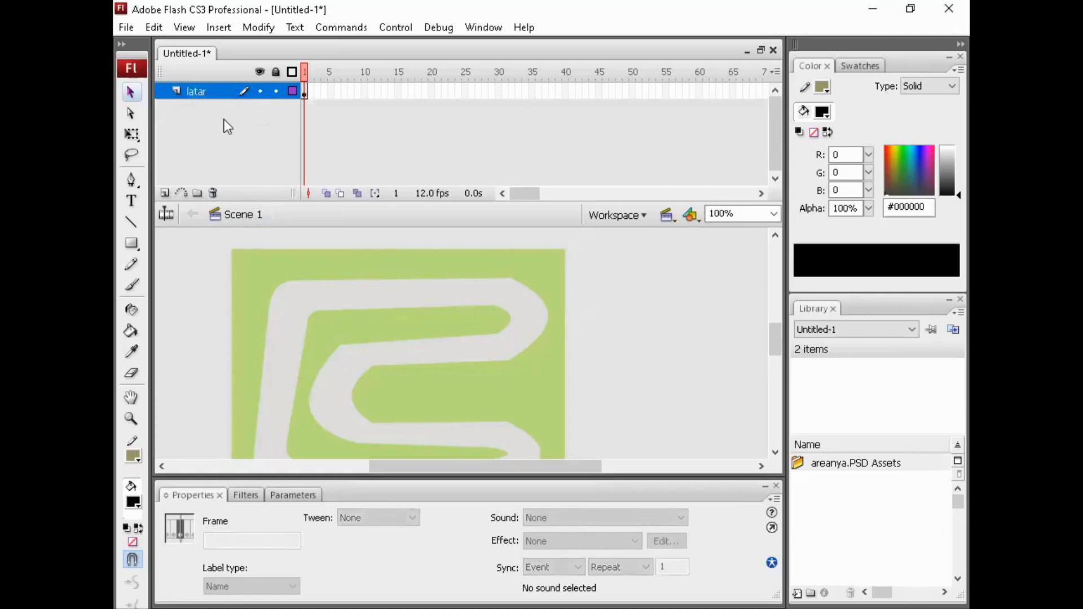
Step: Add a new layer above latar and import pohonnya to the stage from its frame 1
{"action": "left_click", "coordinate": [165, 195]}
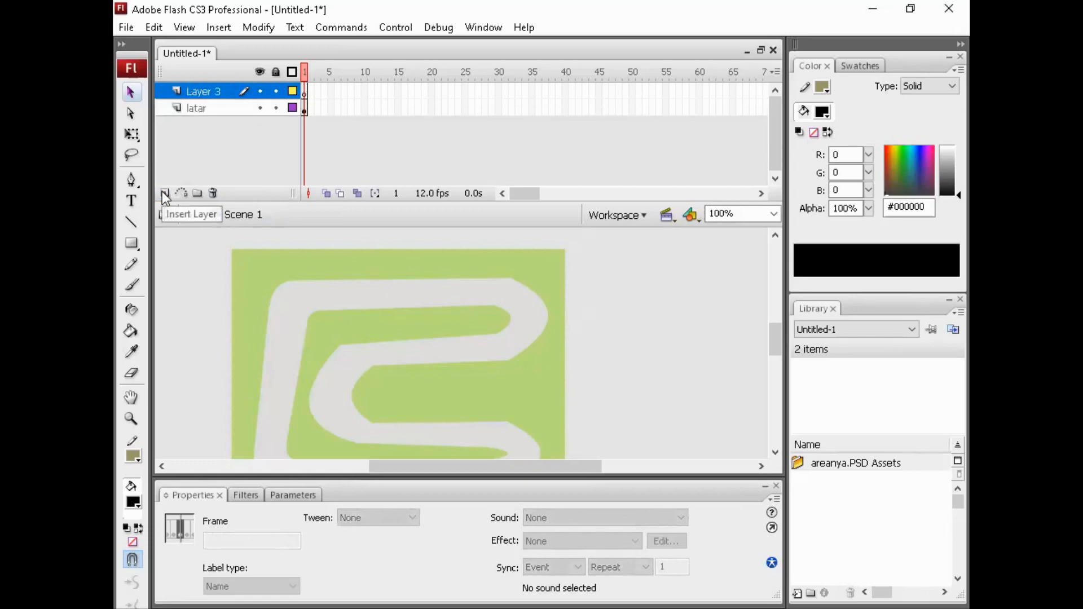
{"action": "left_click", "coordinate": [306, 92]}
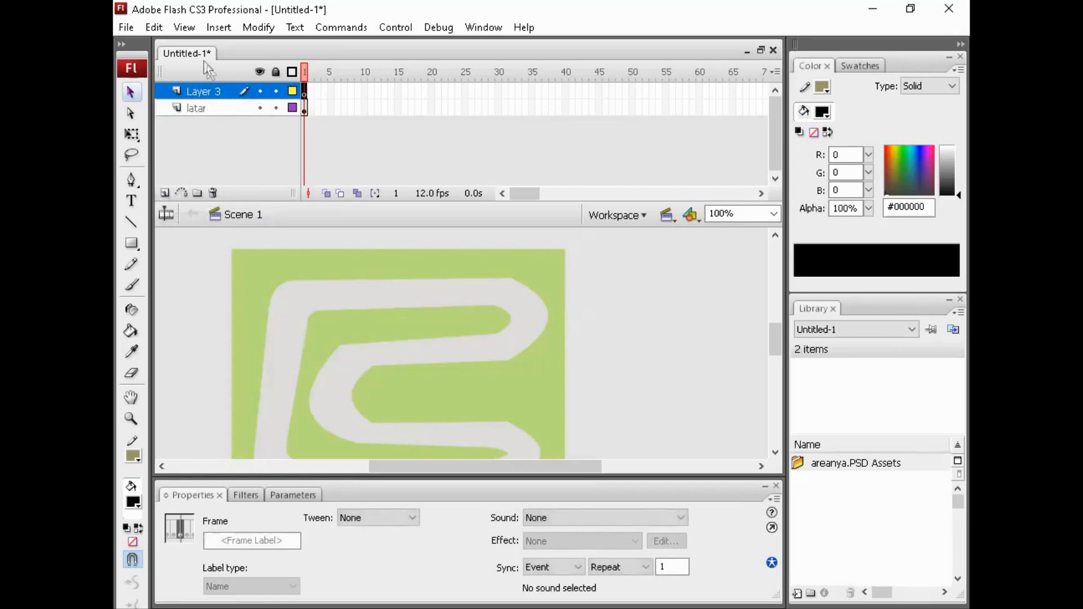
{"action": "left_click", "coordinate": [124, 28]}
{"action": "mouse_move", "coordinate": [196, 319]}
{"action": "left_click", "coordinate": [395, 317]}
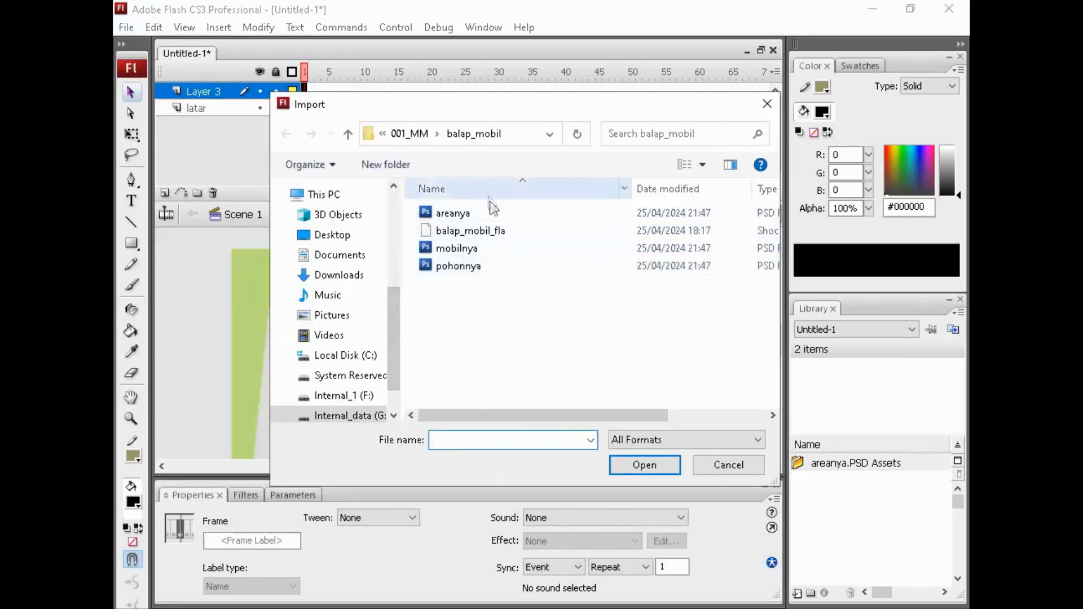
{"action": "left_click", "coordinate": [458, 266]}
{"action": "left_click", "coordinate": [639, 471]}
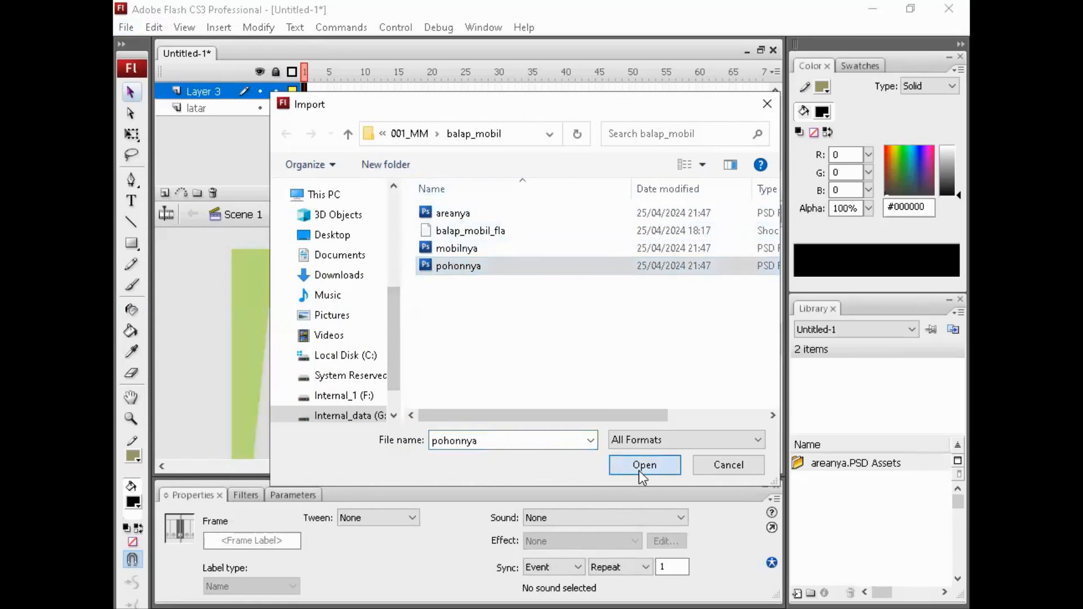
{"action": "left_click", "coordinate": [689, 542]}
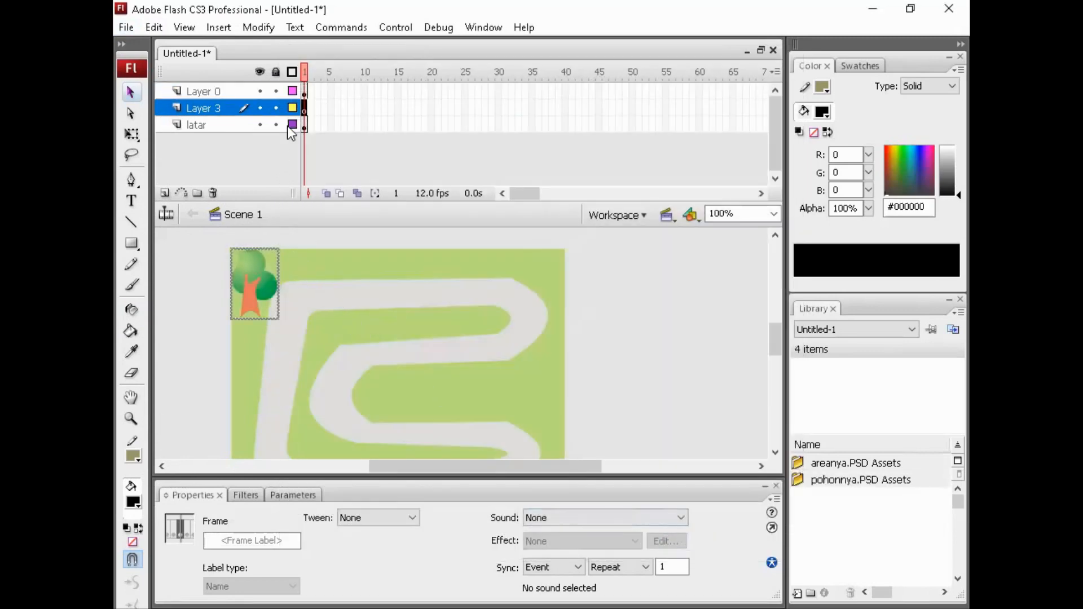
Step: Delete the empty Layer 3 and rename the imported tree's Layer 0 as tree
{"action": "left_click", "coordinate": [204, 93]}
{"action": "left_click", "coordinate": [212, 107]}
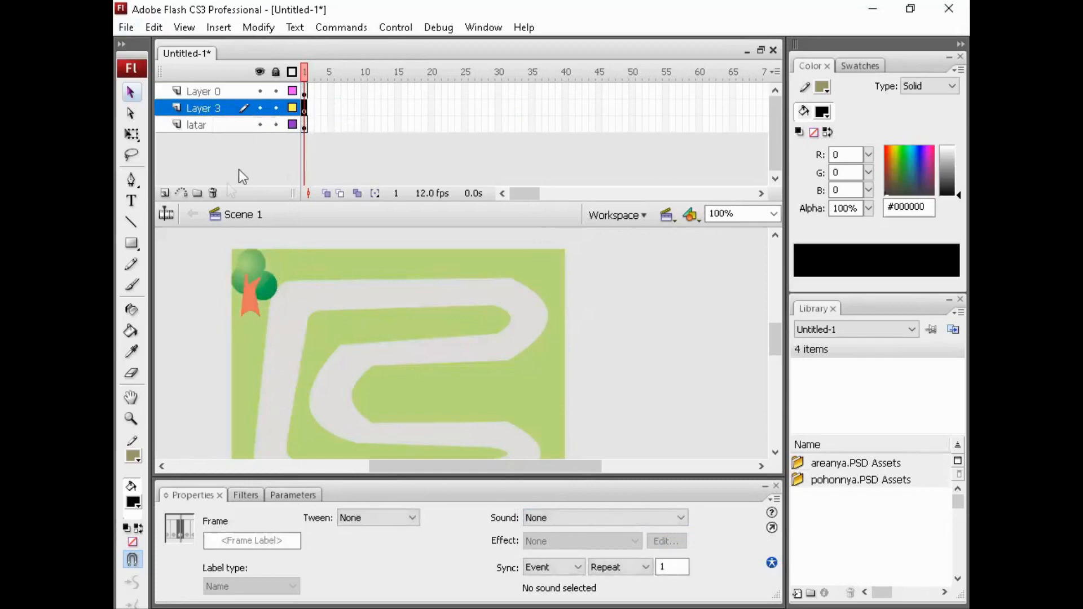
{"action": "left_click", "coordinate": [213, 193]}
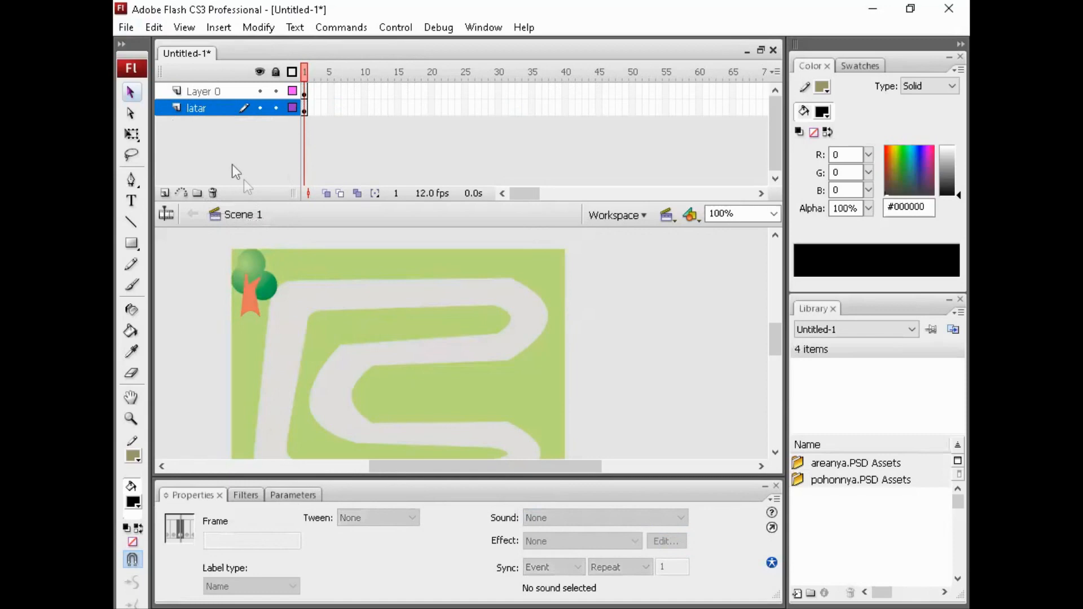
{"action": "double_click", "coordinate": [203, 92]}
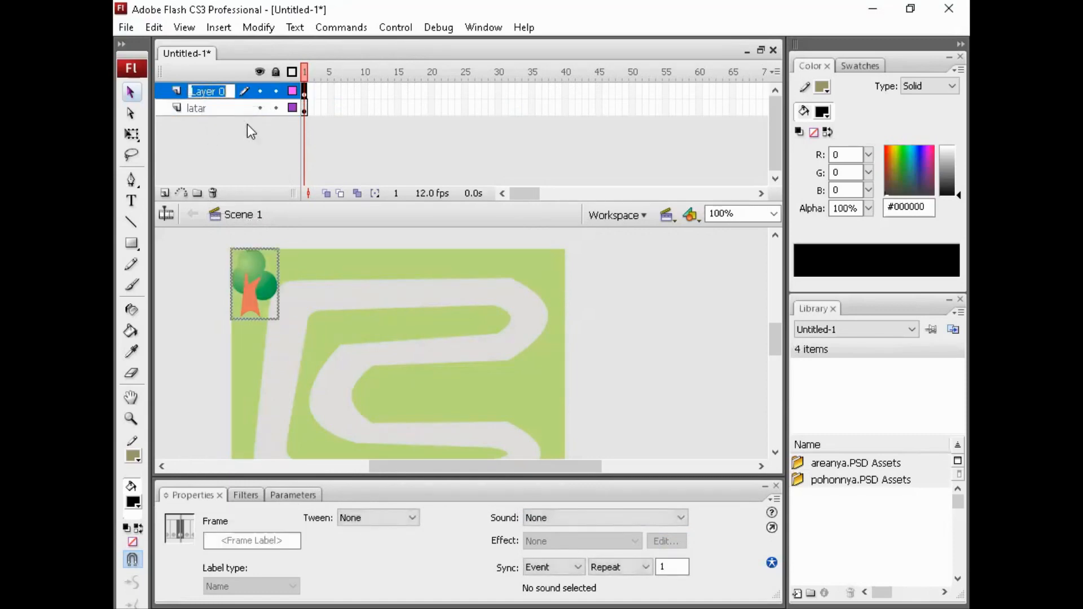
{"action": "type", "text": "tree"}
{"action": "key", "text": "Return"}
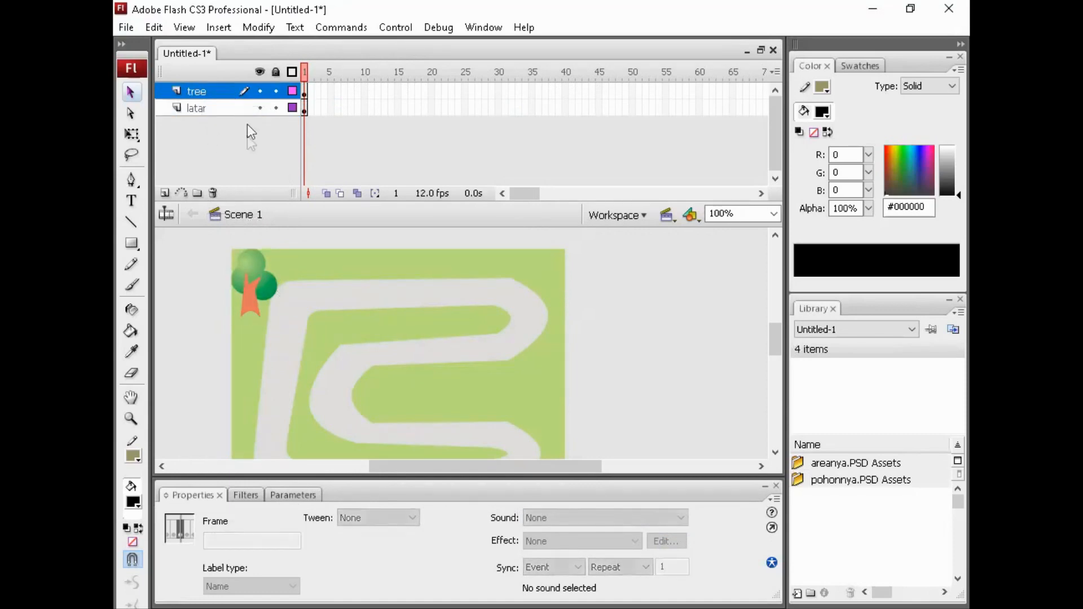
Step: Move the tree over the track's upper stretch, to about X 110, Y 18
{"action": "left_click", "coordinate": [260, 304]}
{"action": "left_click_drag", "start_coordinate": [260, 304], "coordinate": [352, 317]}
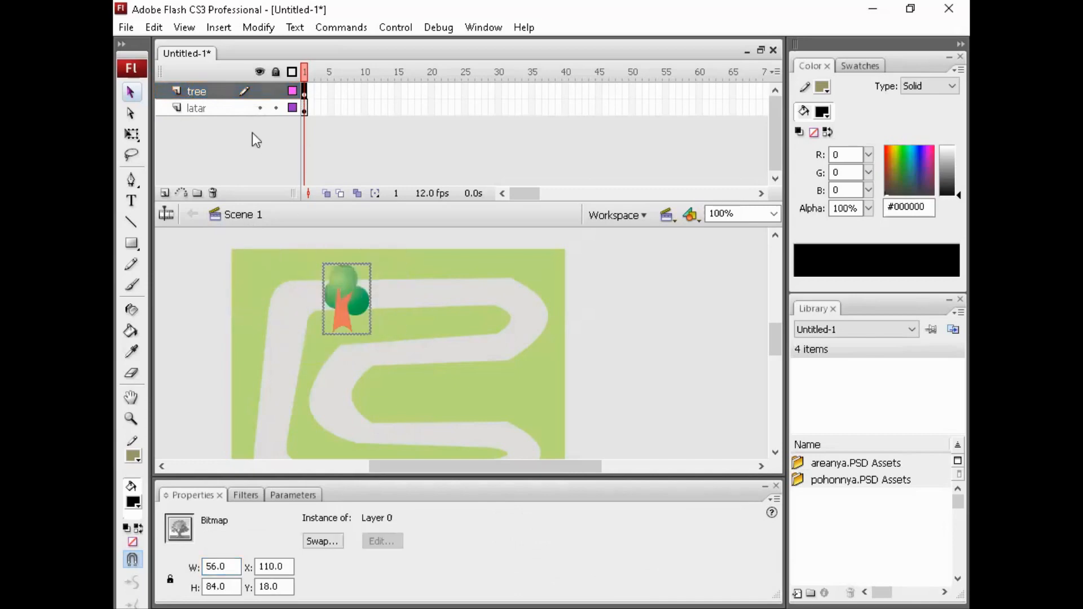
{"action": "left_click", "coordinate": [199, 109]}
Step: Import mobilnya to the stage above the tree layer, converting to Flash layers at their original position
{"action": "left_click", "coordinate": [201, 90]}
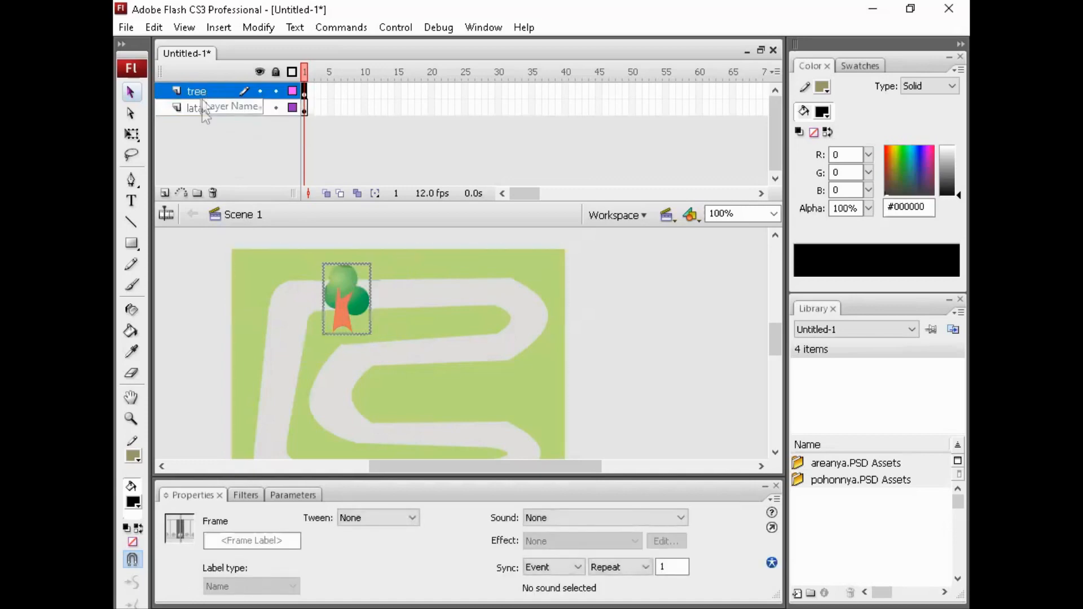
{"action": "left_click", "coordinate": [126, 28]}
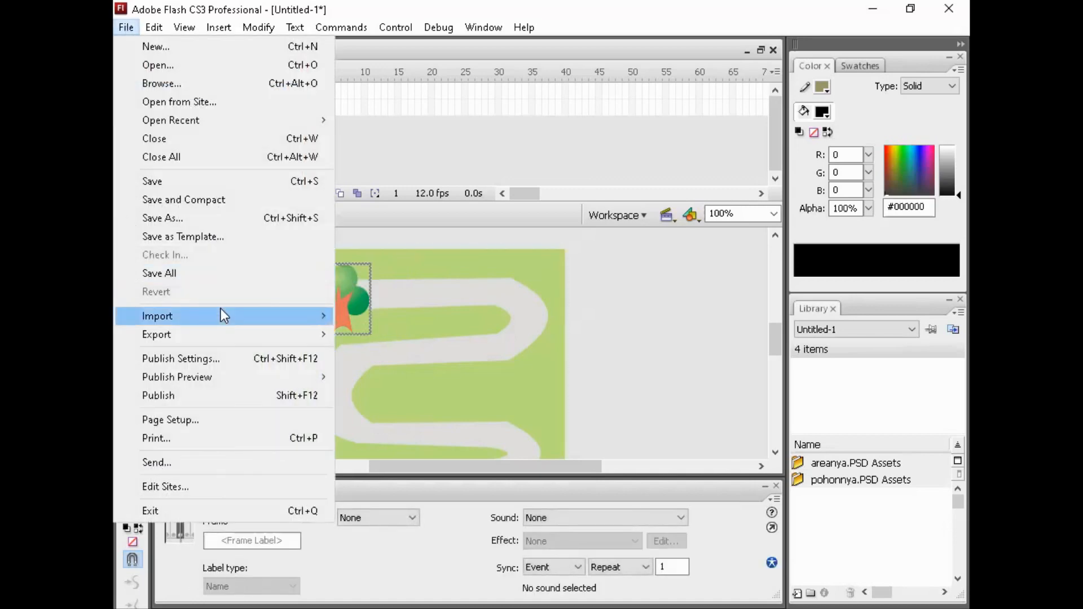
{"action": "mouse_move", "coordinate": [221, 308]}
{"action": "left_click", "coordinate": [431, 317]}
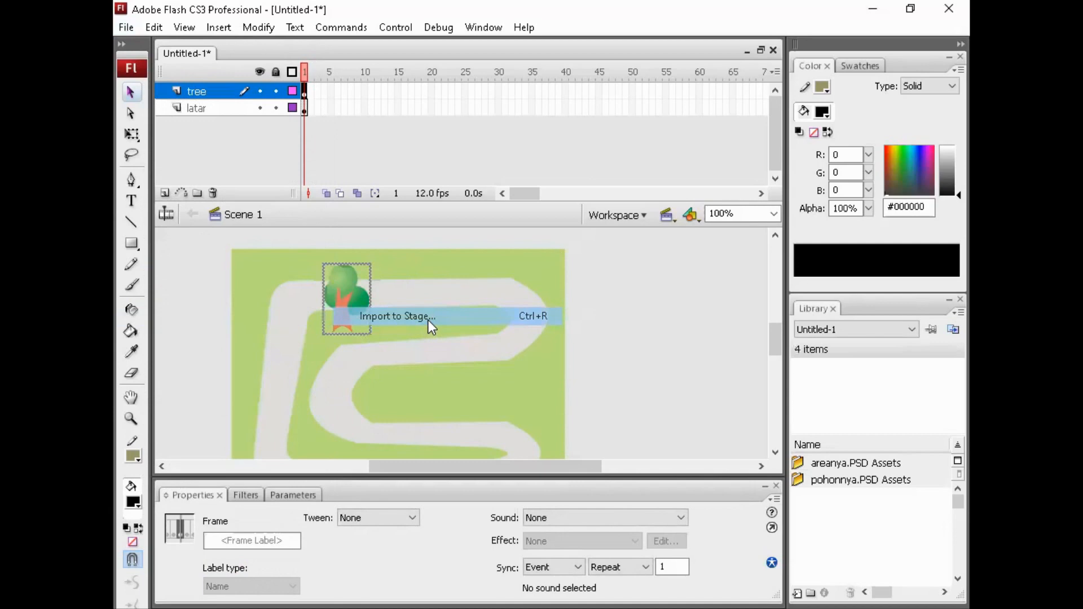
{"action": "left_click", "coordinate": [462, 248]}
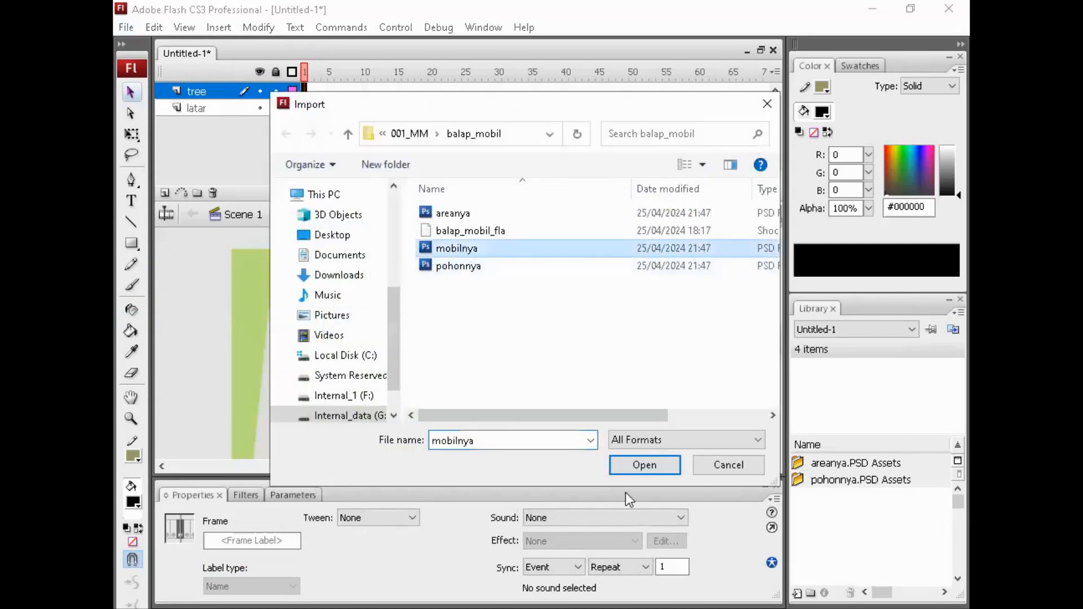
{"action": "left_click", "coordinate": [632, 463]}
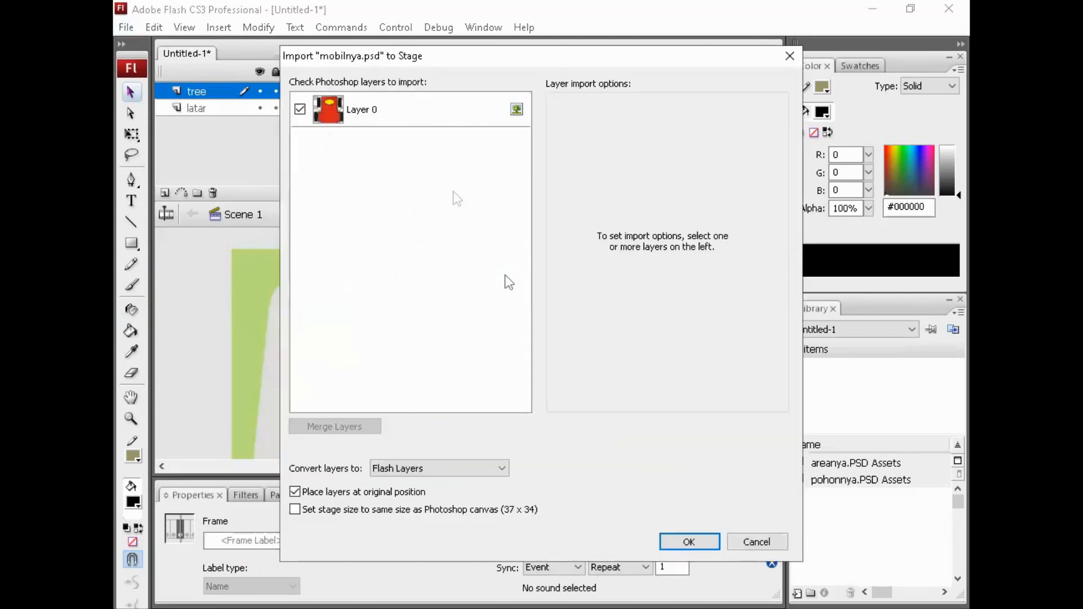
{"action": "left_click", "coordinate": [690, 543]}
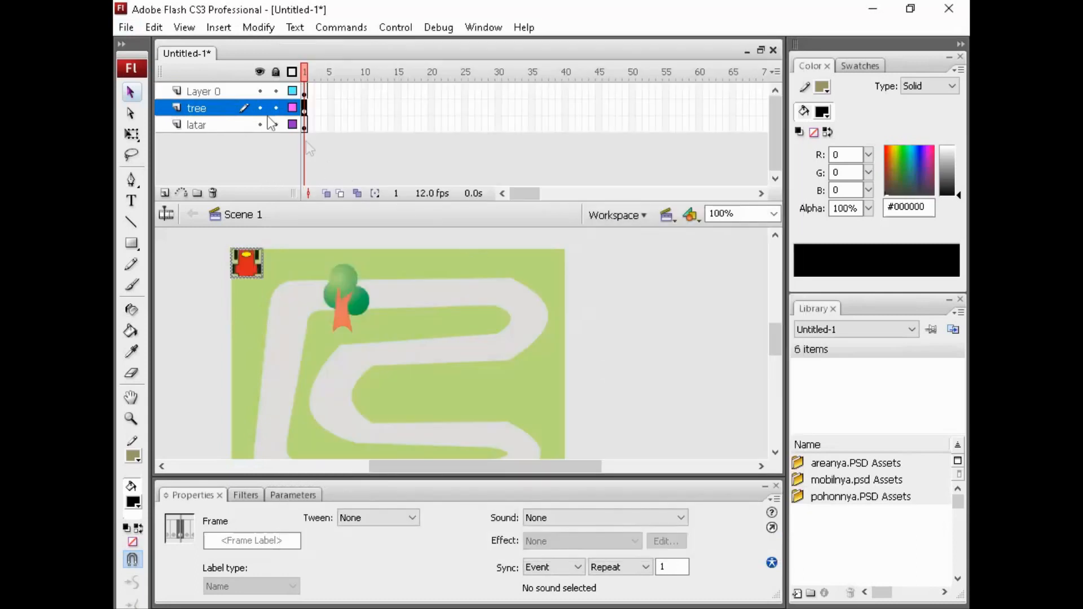
Step: Rename the imported car's Layer 0 as car and move the car to about X 18, Y 23
{"action": "double_click", "coordinate": [208, 92]}
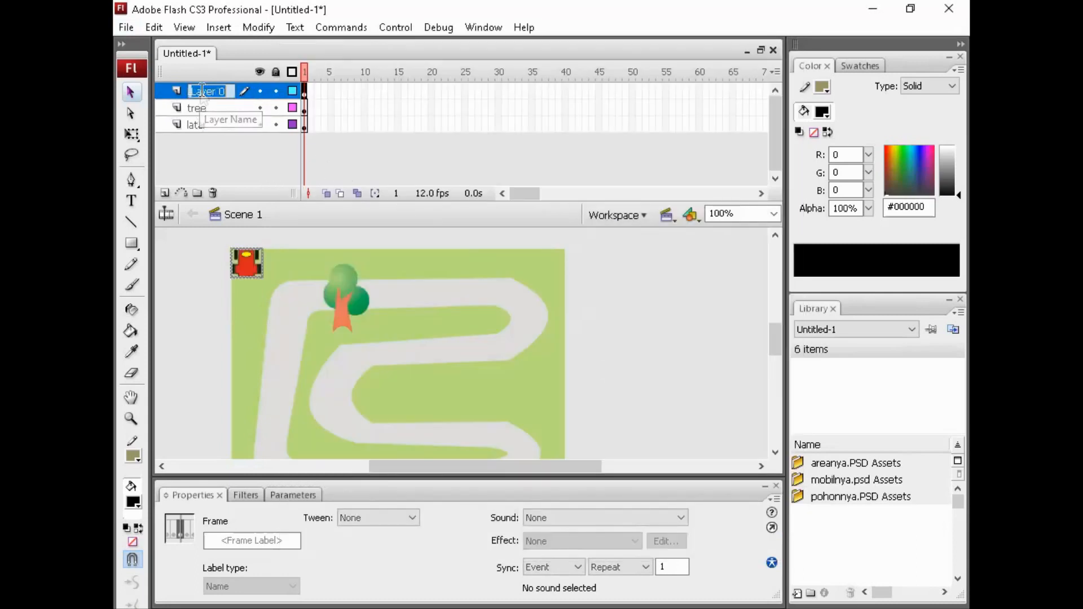
{"action": "type", "text": "car"}
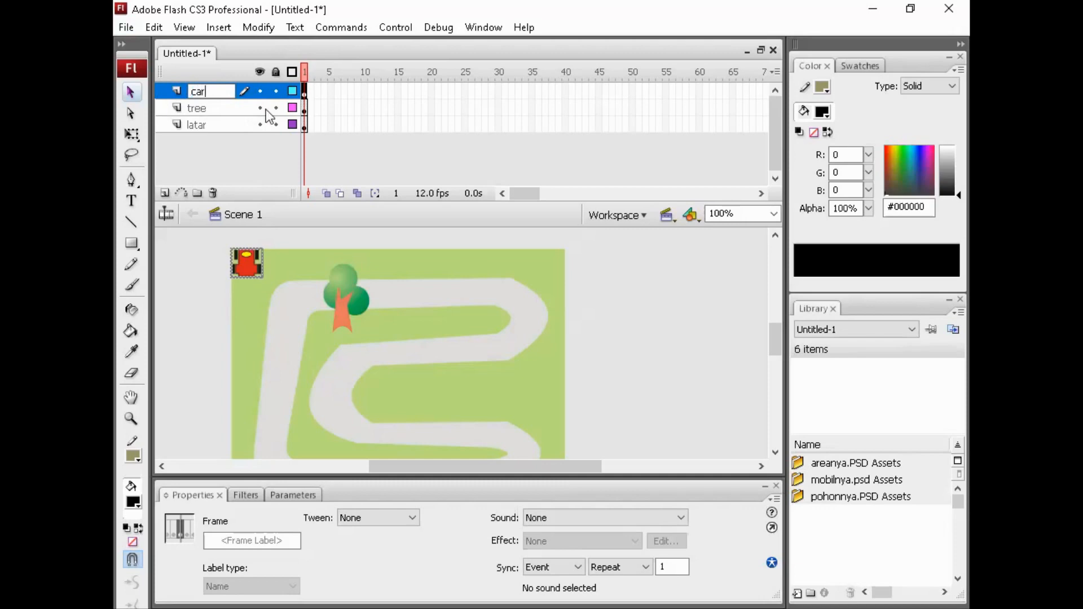
{"action": "key", "text": "Return"}
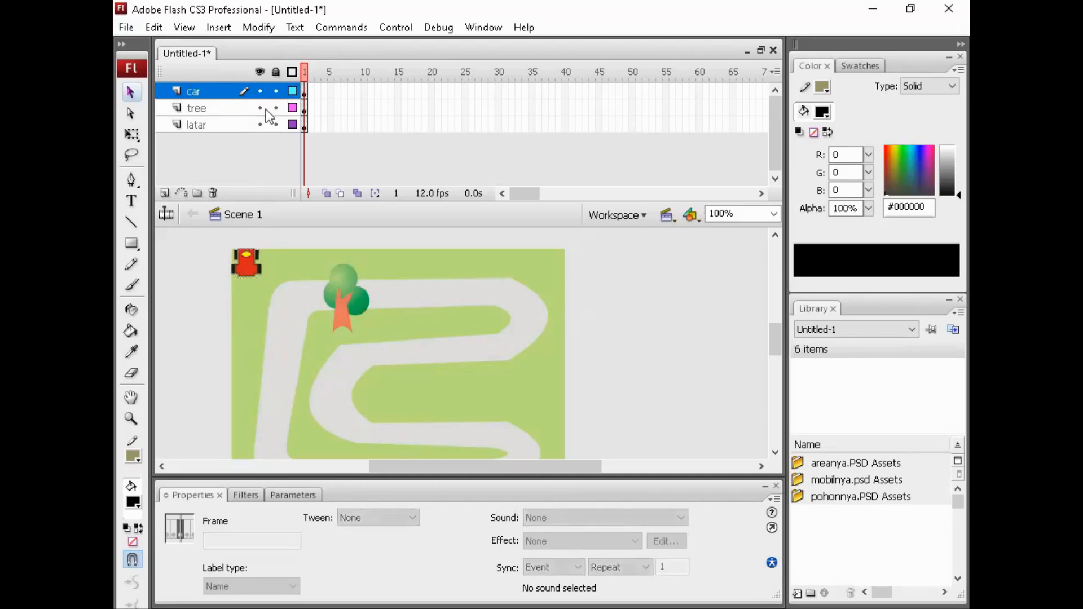
{"action": "left_click", "coordinate": [244, 286]}
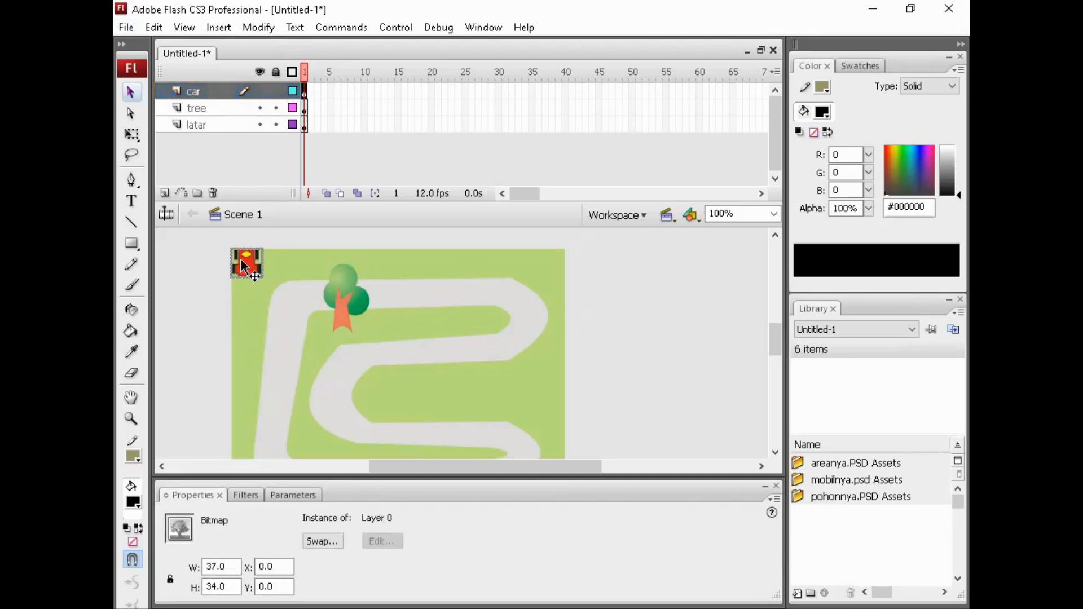
{"action": "left_click_drag", "start_coordinate": [249, 277], "coordinate": [264, 298]}
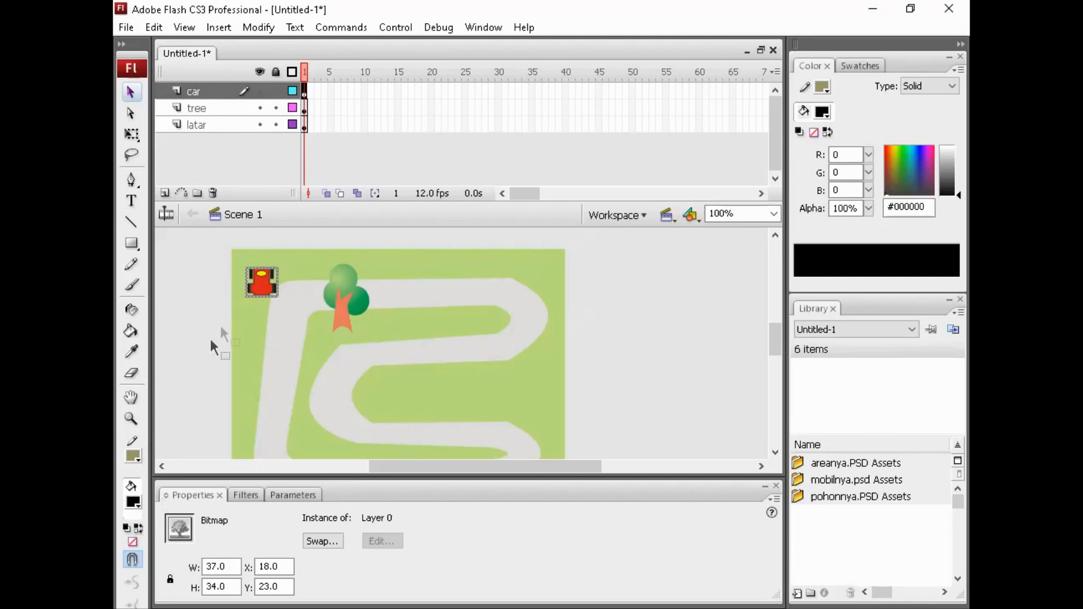
Step: Convert the car bitmap to a movie clip symbol named mc_car with centre registration
{"action": "left_click", "coordinate": [192, 285]}
{"action": "left_click", "coordinate": [256, 287]}
{"action": "key", "text": "F8"}
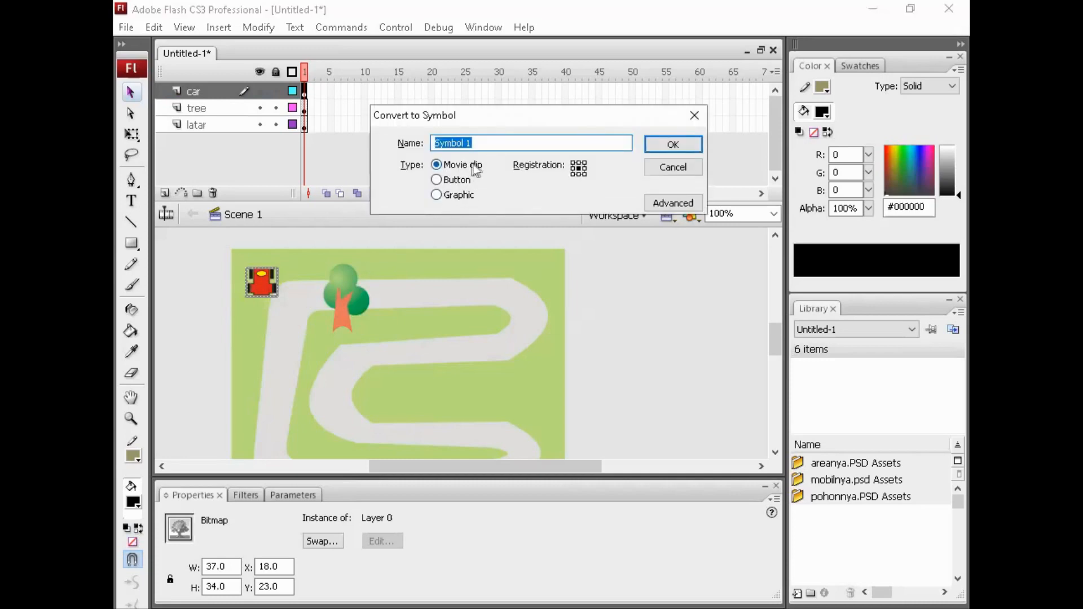
{"action": "left_click_drag", "start_coordinate": [488, 145], "coordinate": [396, 155]}
{"action": "type", "text": "mc_car"}
{"action": "left_click", "coordinate": [672, 144]}
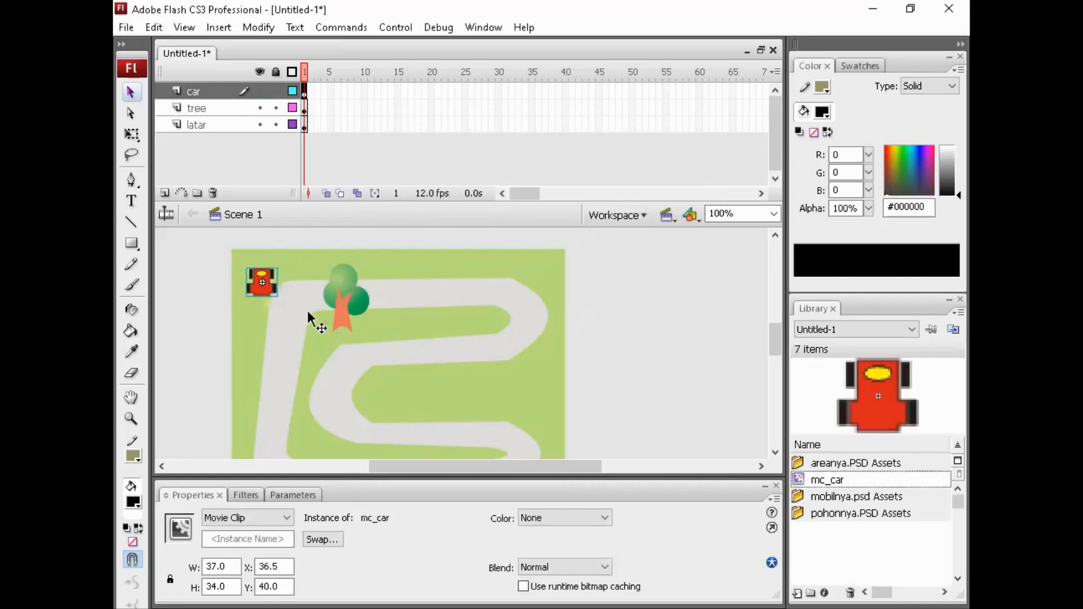
Step: Open mc_car for editing in place and insert a keyframe at frame 60 of Layer 1
{"action": "double_click", "coordinate": [268, 280]}
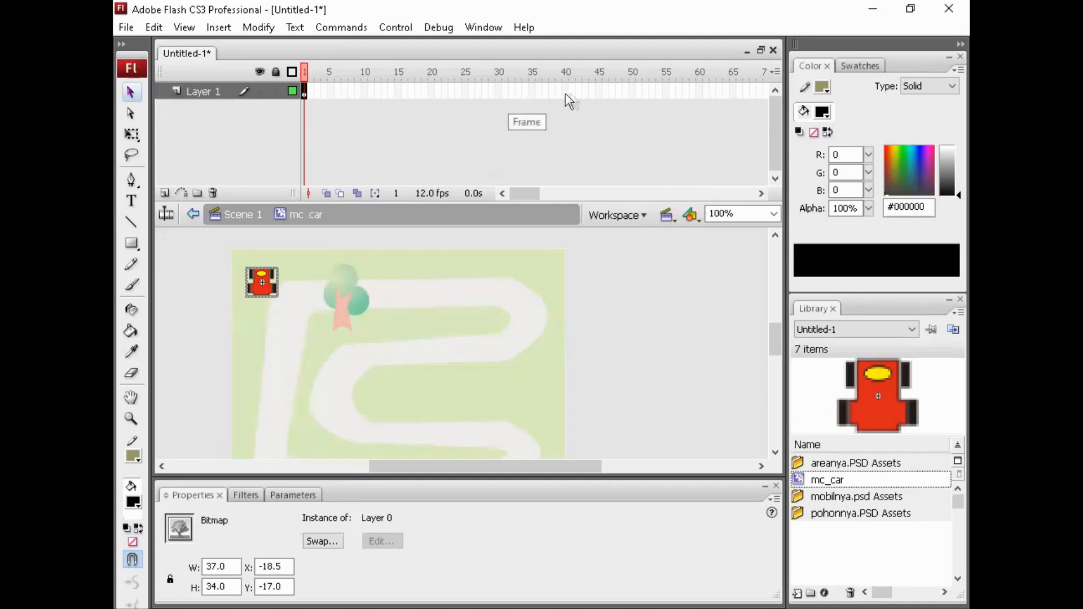
{"action": "left_click", "coordinate": [700, 92]}
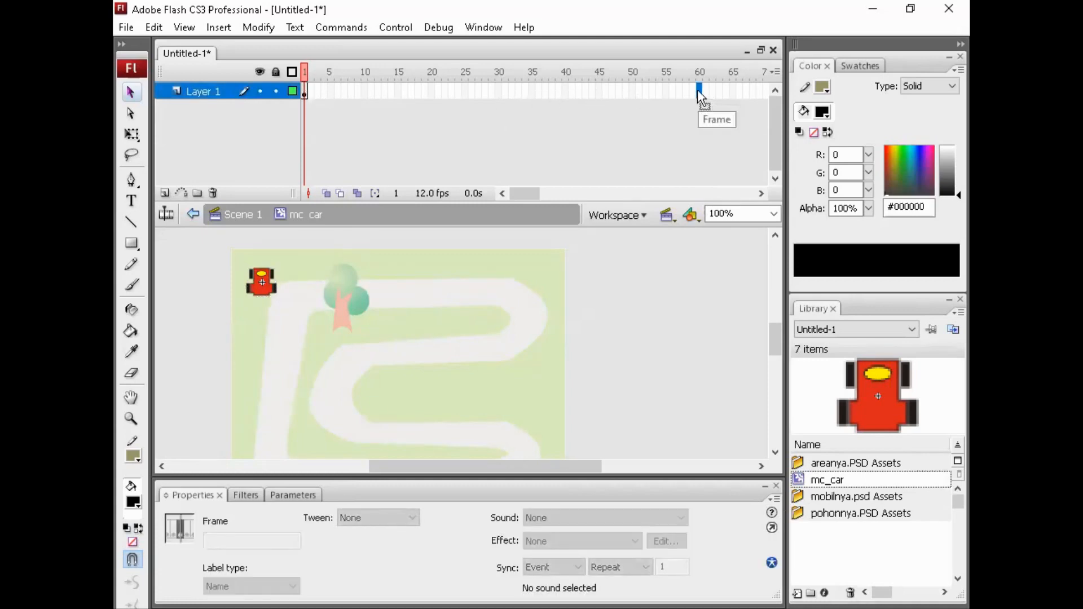
{"action": "right_click", "coordinate": [698, 91]}
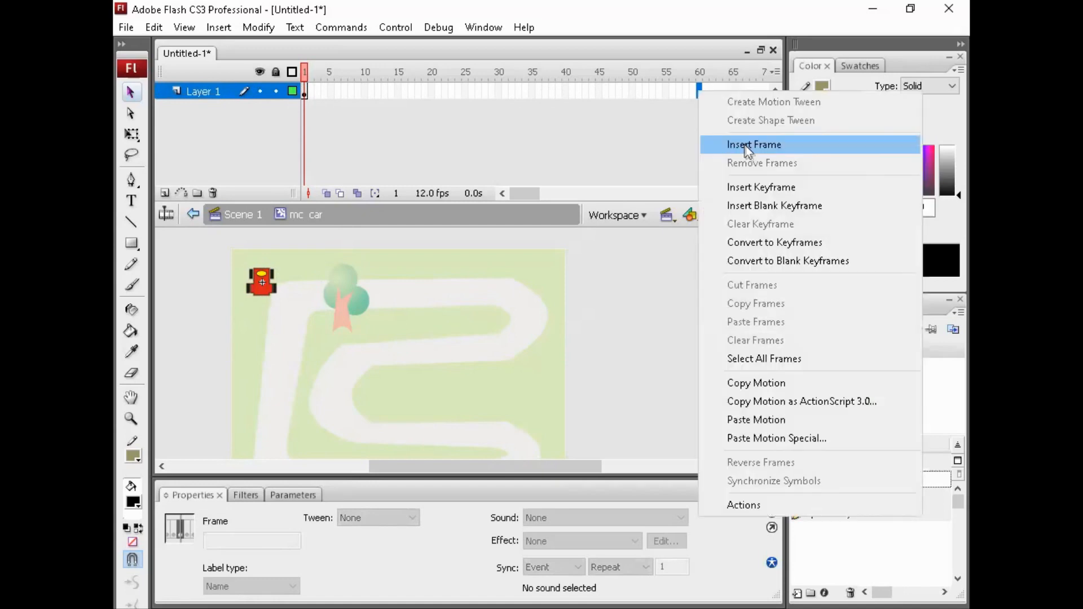
{"action": "left_click", "coordinate": [772, 188]}
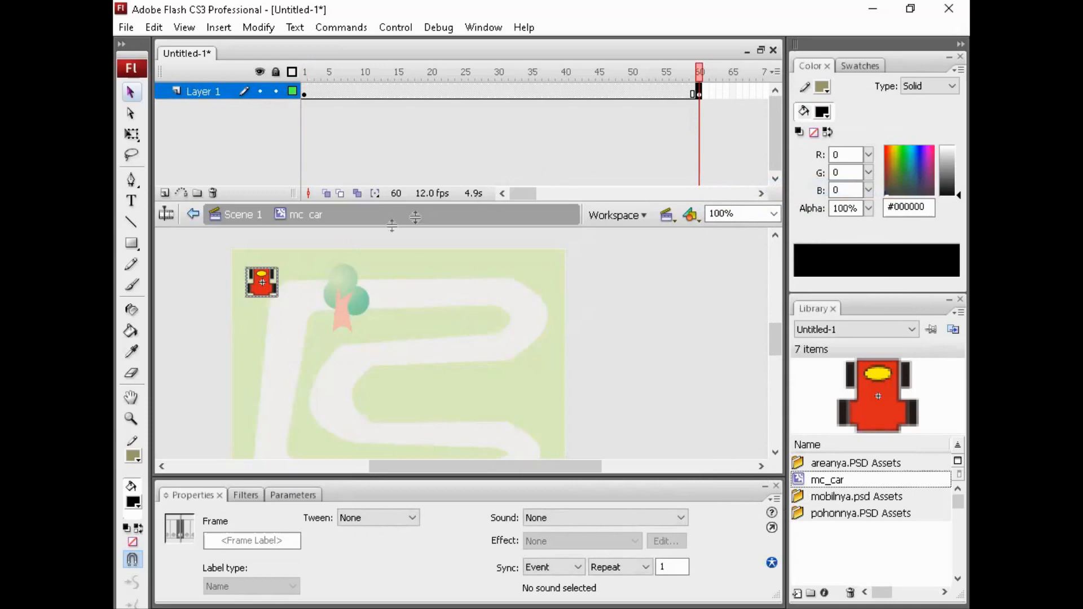
Step: Move the frame 60 car to the grass between the track's two right-hand bends and create a motion tween from frame 1
{"action": "left_click_drag", "start_coordinate": [269, 281], "coordinate": [545, 395]}
{"action": "left_click", "coordinate": [487, 90]}
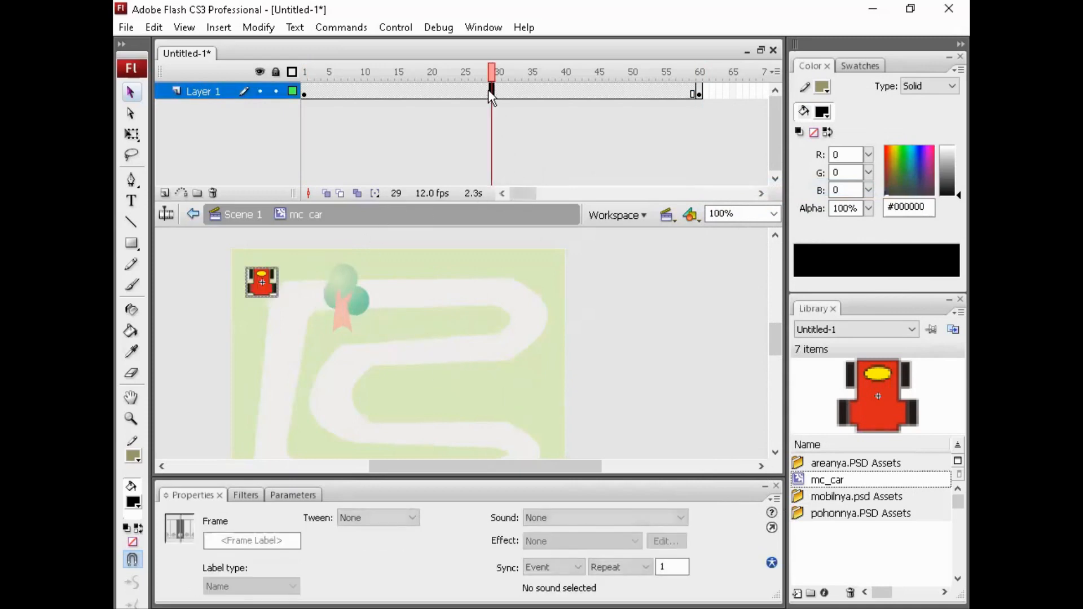
{"action": "right_click", "coordinate": [487, 90]}
{"action": "left_click", "coordinate": [624, 103]}
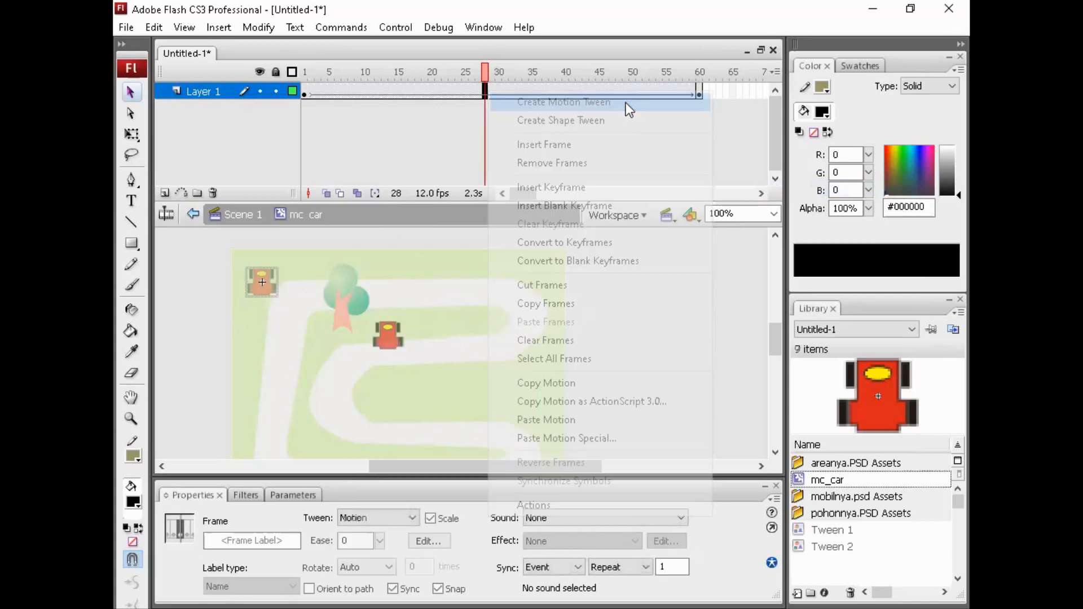
{"action": "left_click_drag", "start_coordinate": [487, 73], "coordinate": [696, 95]}
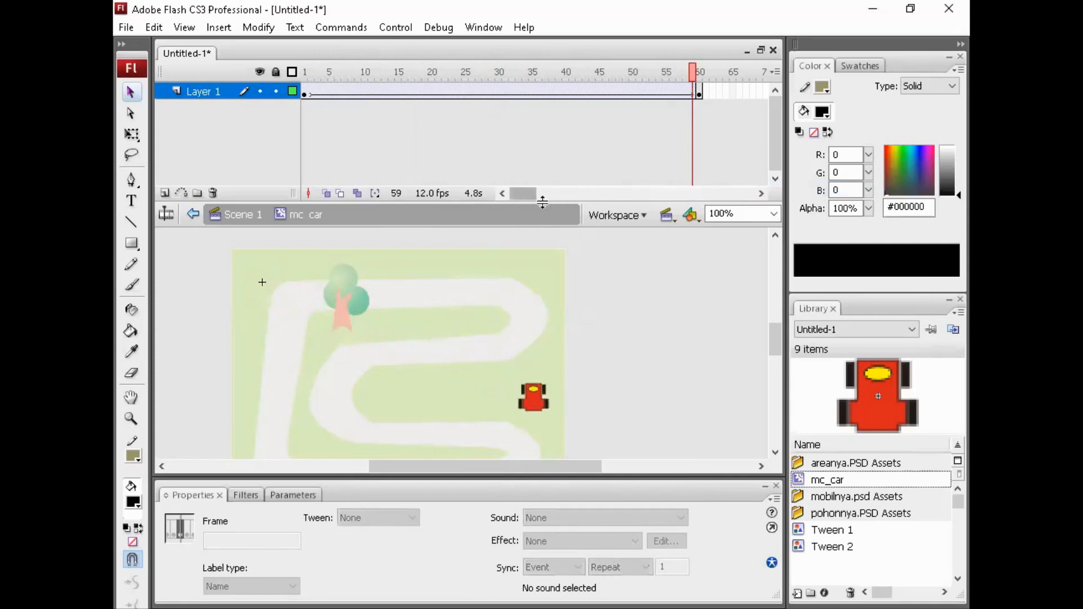
Step: Add a motion guide layer above Layer 1 inside mc_car
{"action": "left_click_drag", "start_coordinate": [574, 202], "coordinate": [574, 146]}
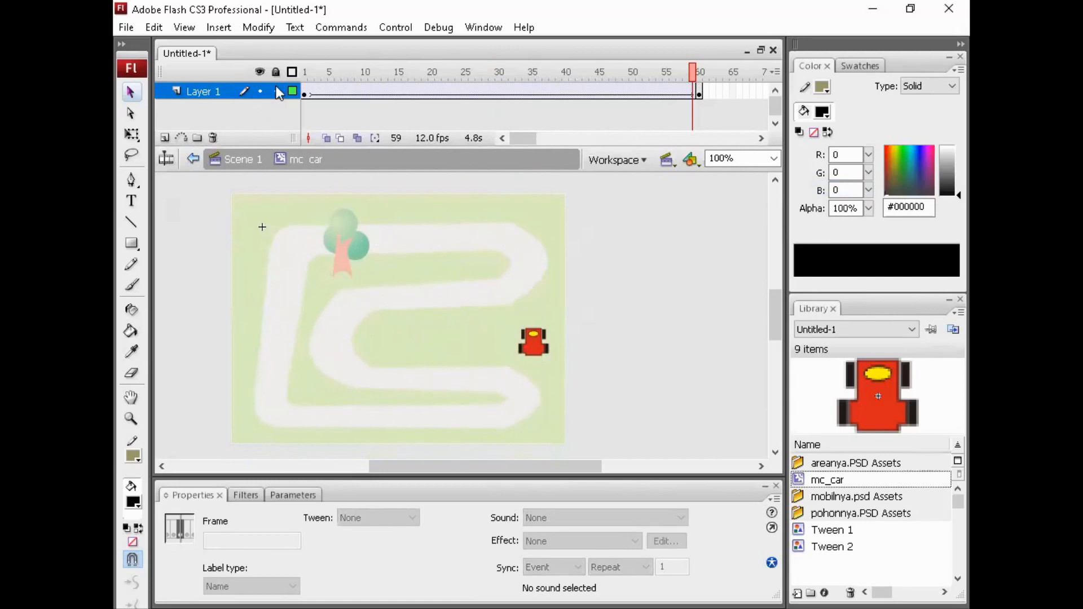
{"action": "right_click", "coordinate": [201, 90]}
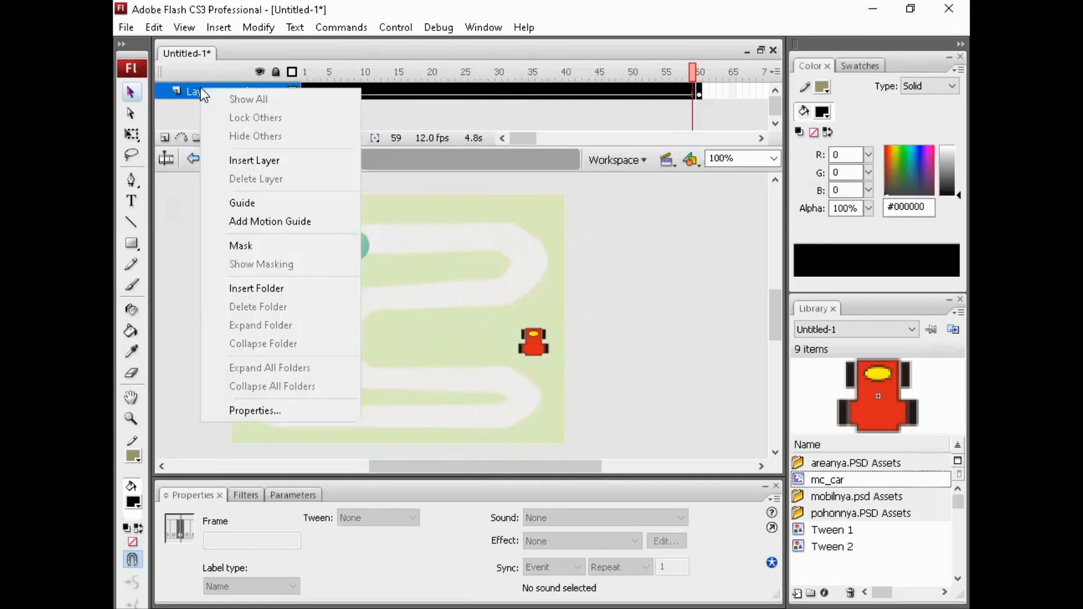
{"action": "left_click", "coordinate": [300, 222]}
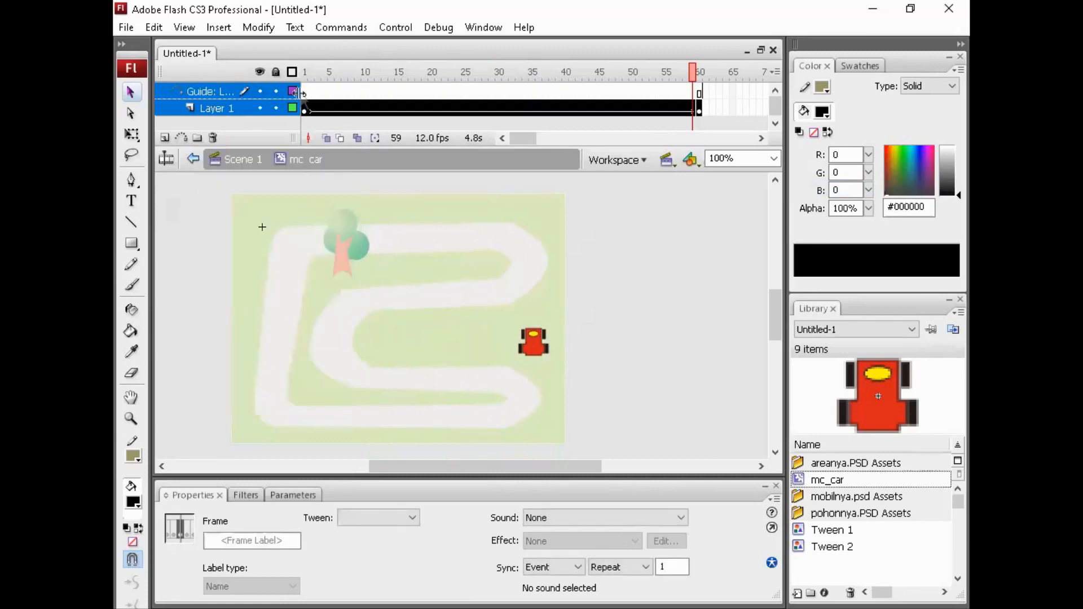
Step: On the guide layer's frame 1, draw a path with the Pen tool along the middle of the whole track, starting and ending at the tree
{"action": "left_click", "coordinate": [304, 92]}
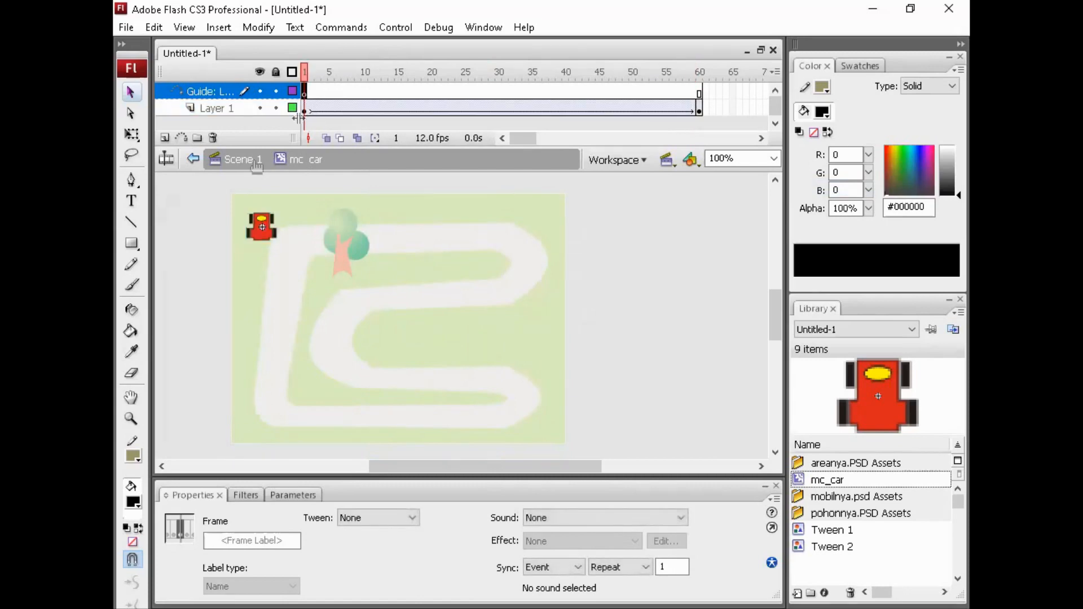
{"action": "left_click", "coordinate": [133, 184]}
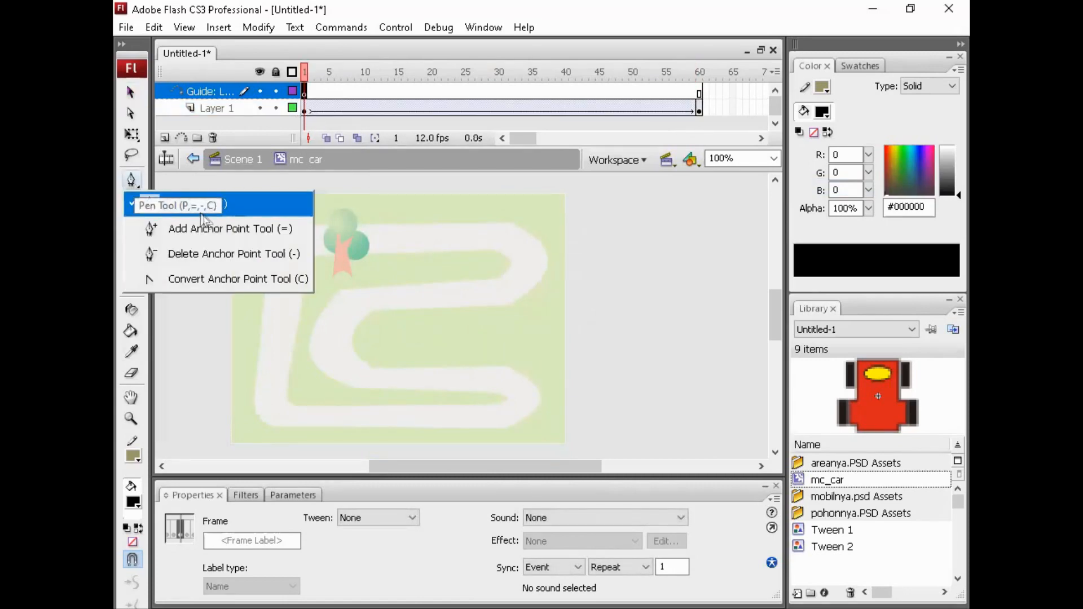
{"action": "left_click", "coordinate": [197, 204]}
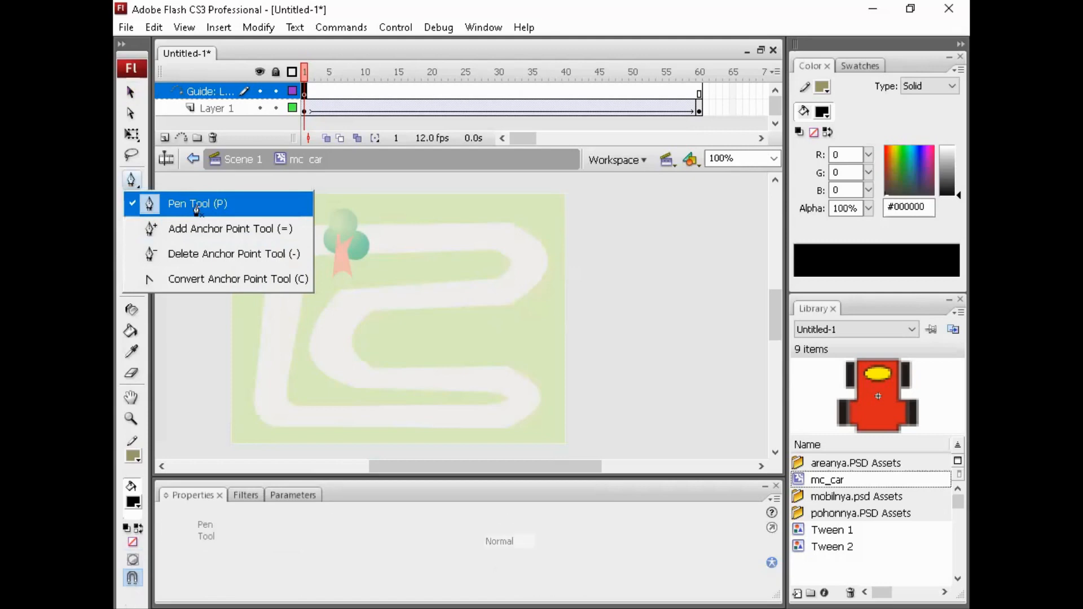
{"action": "left_click", "coordinate": [339, 237]}
{"action": "left_click", "coordinate": [405, 236]}
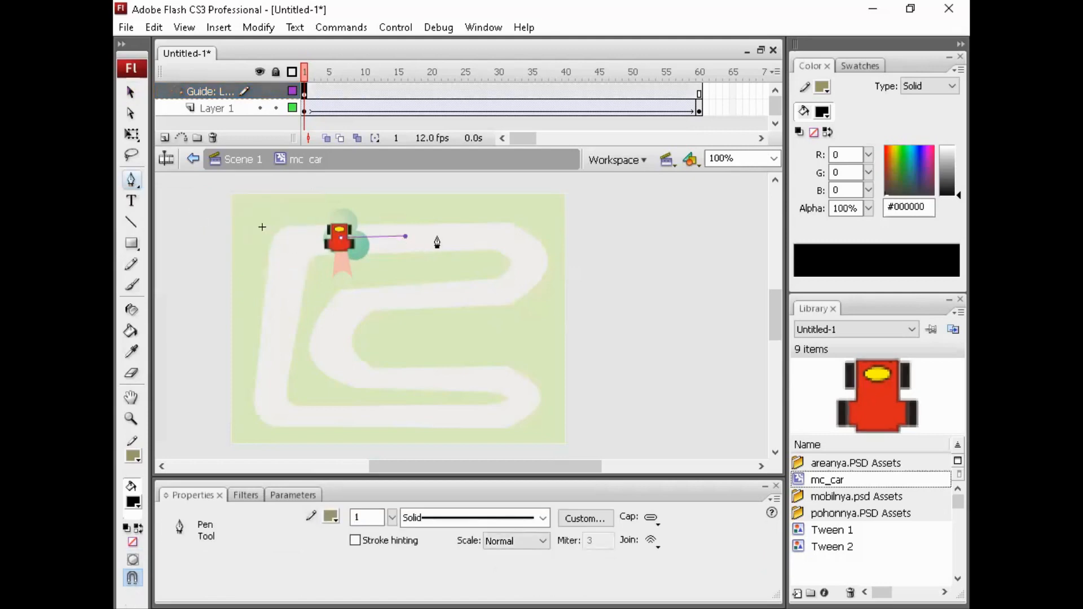
{"action": "left_click", "coordinate": [445, 236]}
{"action": "left_click", "coordinate": [491, 240]}
{"action": "left_click", "coordinate": [527, 250]}
{"action": "left_click", "coordinate": [511, 285]}
{"action": "left_click", "coordinate": [446, 299]}
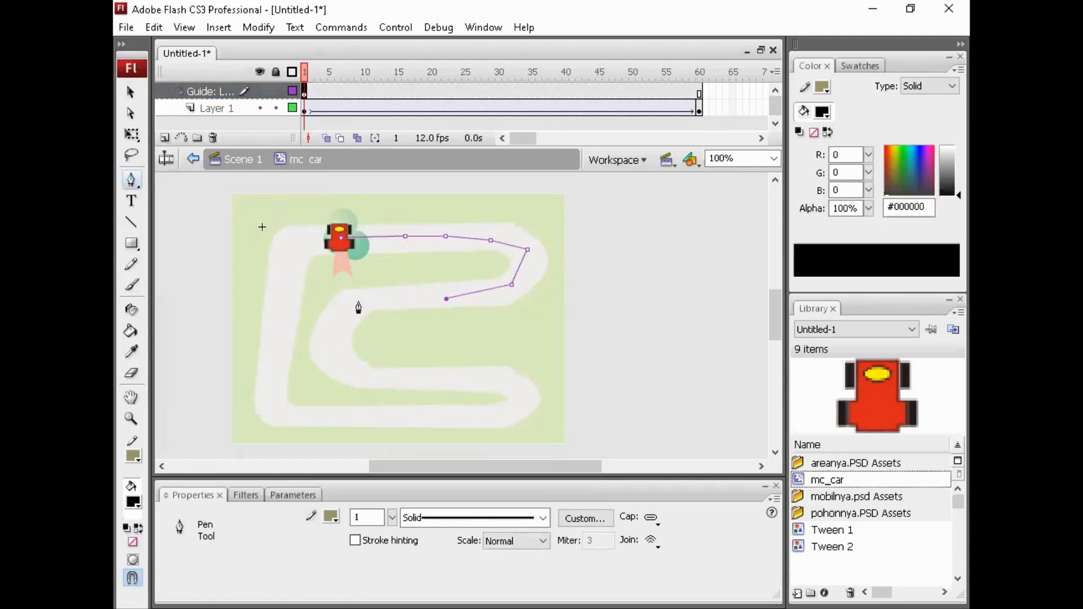
{"action": "left_click", "coordinate": [360, 303]}
{"action": "left_click", "coordinate": [330, 331]}
{"action": "left_click", "coordinate": [337, 364]}
{"action": "left_click", "coordinate": [385, 379]}
{"action": "left_click", "coordinate": [450, 380]}
{"action": "left_click", "coordinate": [500, 382]}
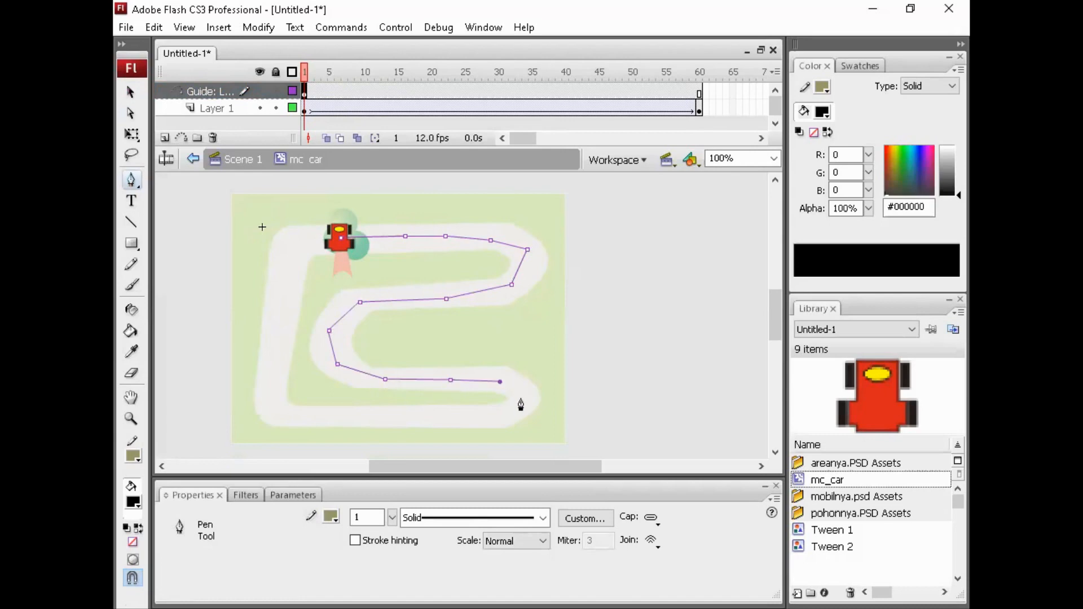
{"action": "left_click", "coordinate": [521, 399]}
{"action": "left_click", "coordinate": [495, 415]}
{"action": "left_click", "coordinate": [386, 417]}
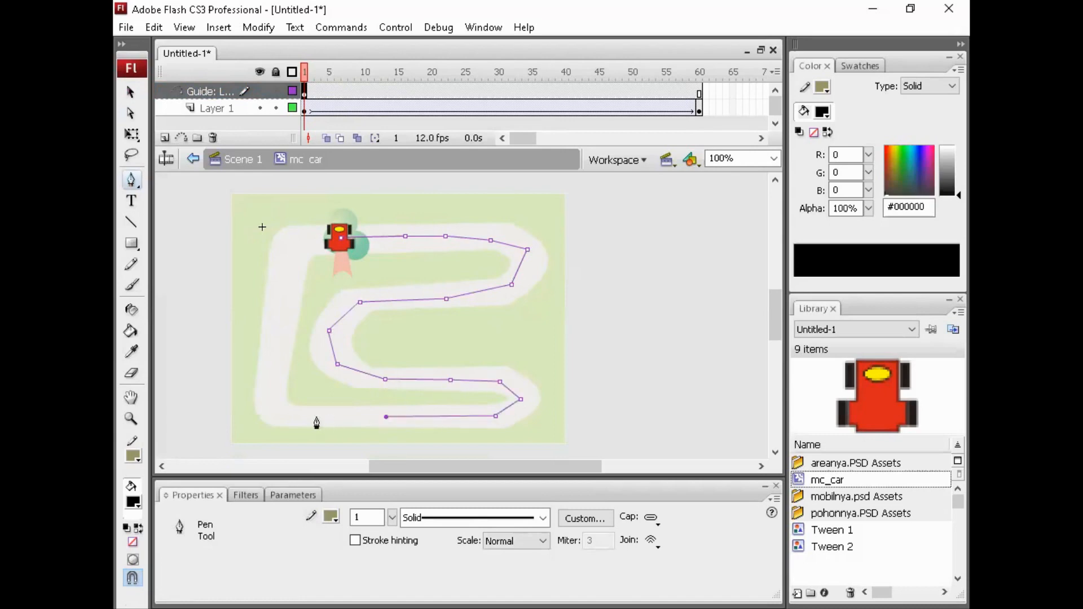
{"action": "left_click", "coordinate": [319, 417]}
{"action": "left_click", "coordinate": [278, 409]}
{"action": "left_click", "coordinate": [270, 370]}
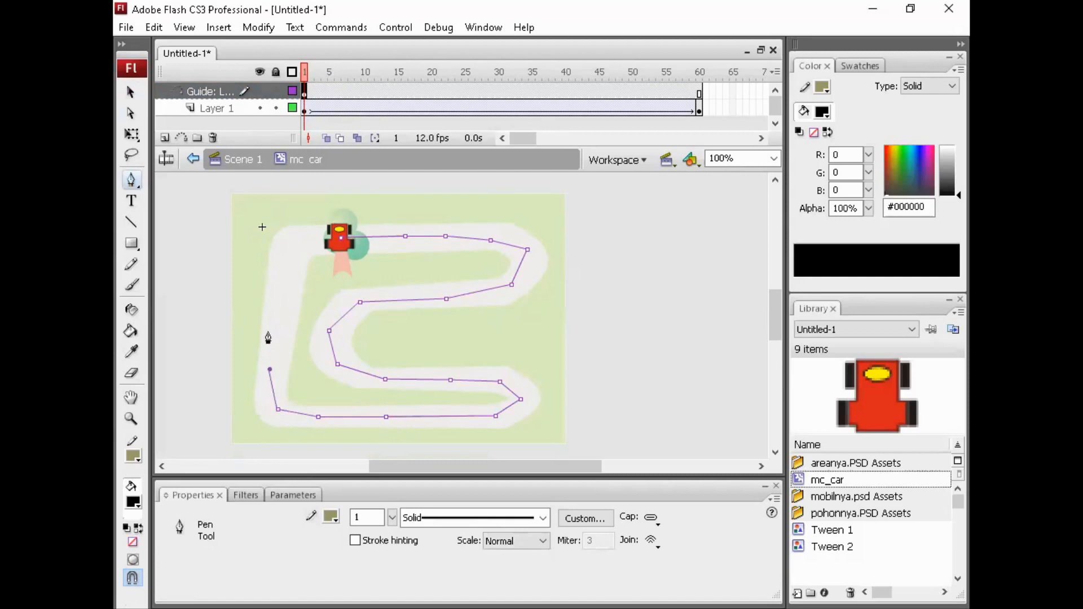
{"action": "left_click", "coordinate": [278, 290]}
{"action": "left_click", "coordinate": [295, 242]}
{"action": "left_click", "coordinate": [324, 237]}
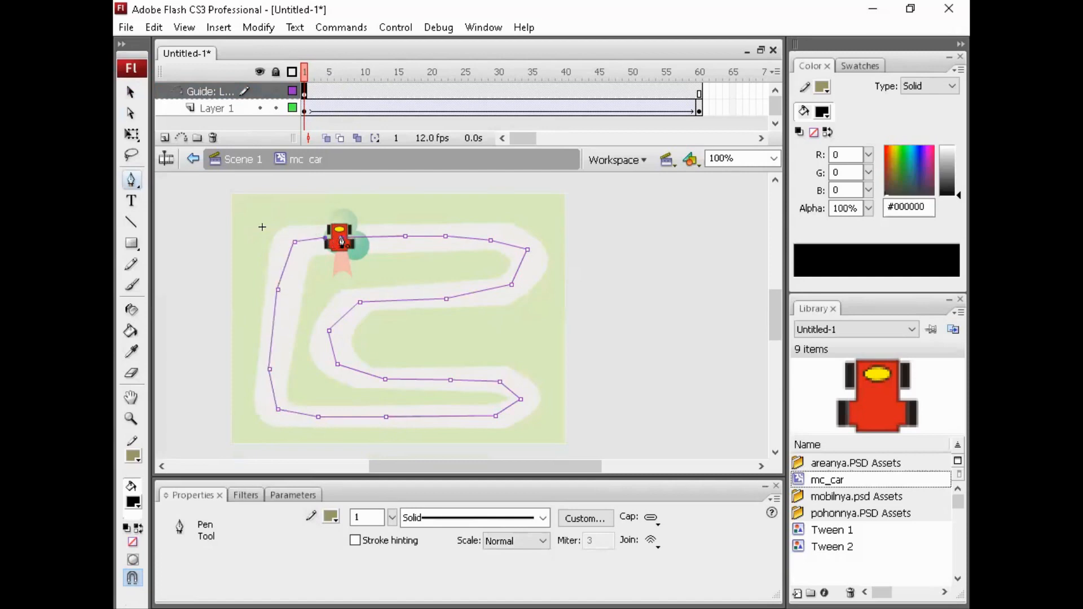
Step: Move the frame 1 car off the guide path, above the upper track stretch, to about X 214.5, Y -14
{"action": "left_click", "coordinate": [130, 91]}
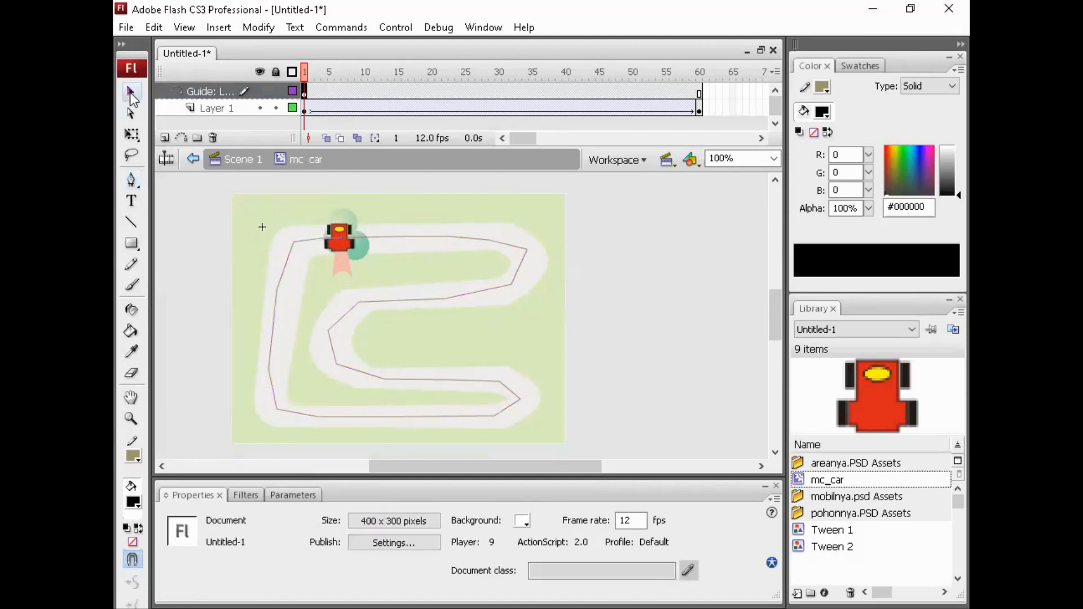
{"action": "left_click", "coordinate": [339, 239]}
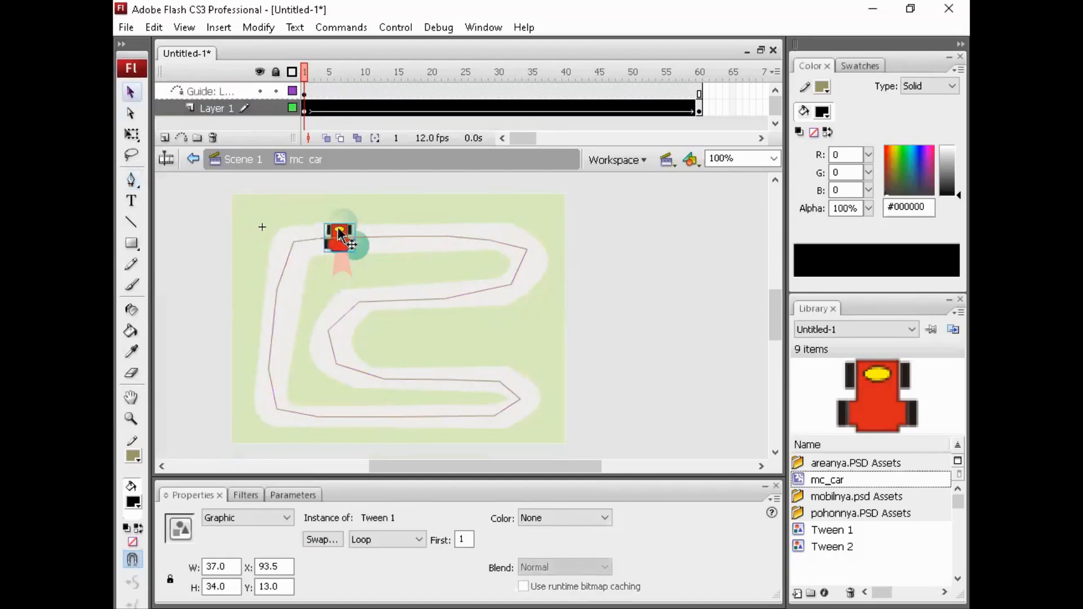
{"action": "left_click_drag", "start_coordinate": [338, 230], "coordinate": [438, 221]}
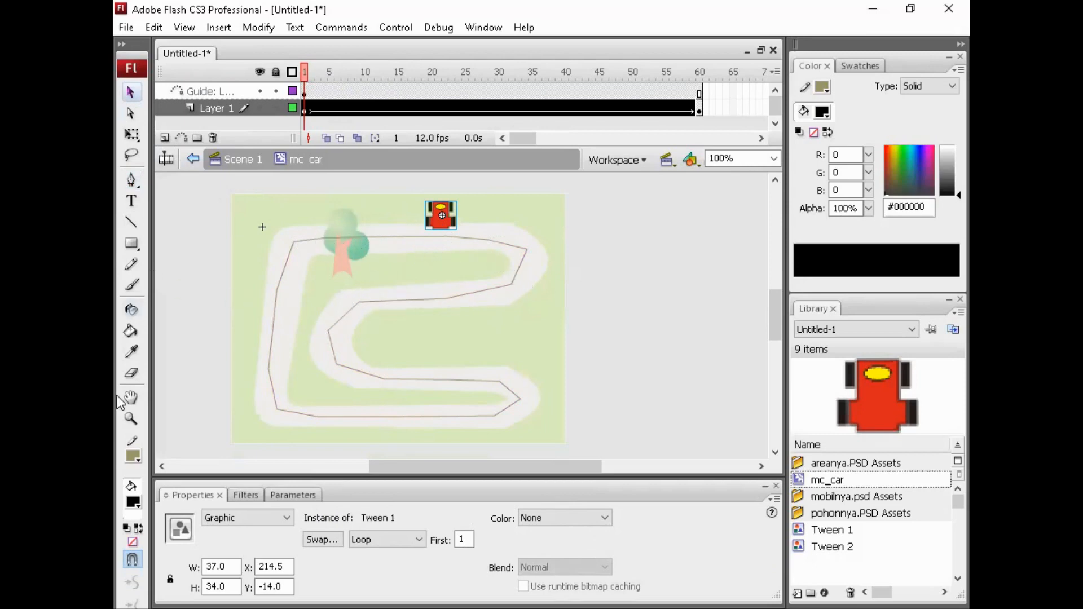
Step: Delete a piece about 3 px long from the guide path over the tree trunk to open a gap in the loop
{"action": "left_click", "coordinate": [131, 419]}
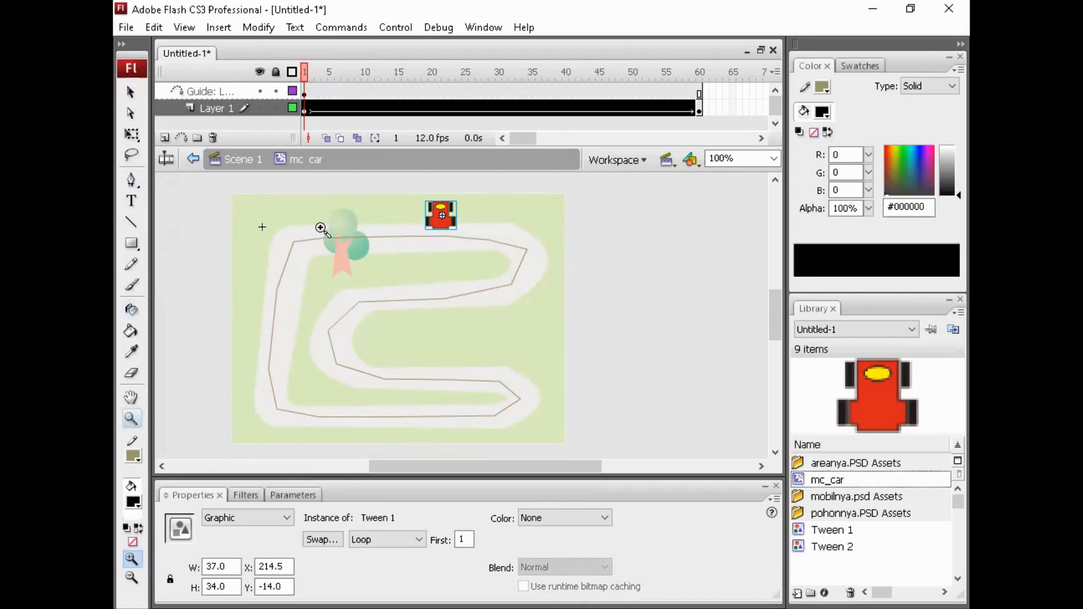
{"action": "left_click_drag", "start_coordinate": [337, 232], "coordinate": [356, 247]}
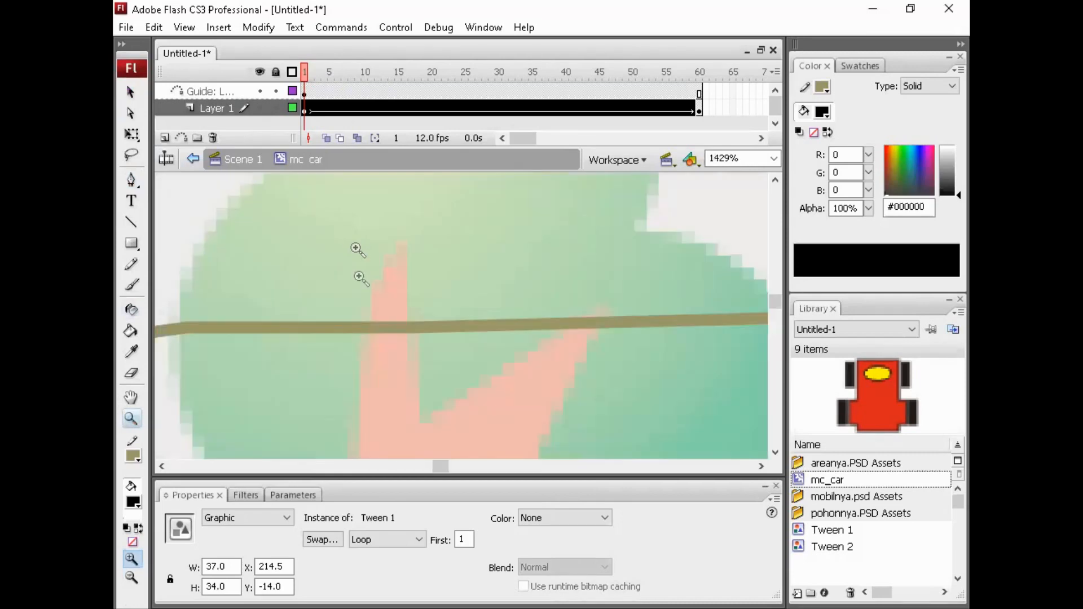
{"action": "left_click", "coordinate": [130, 93]}
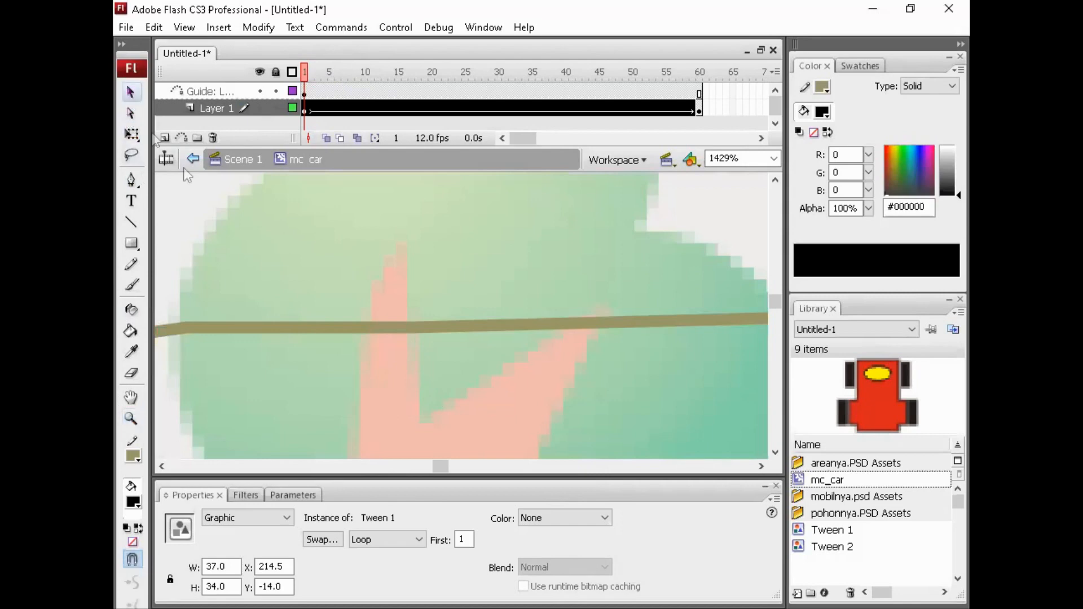
{"action": "left_click", "coordinate": [385, 329]}
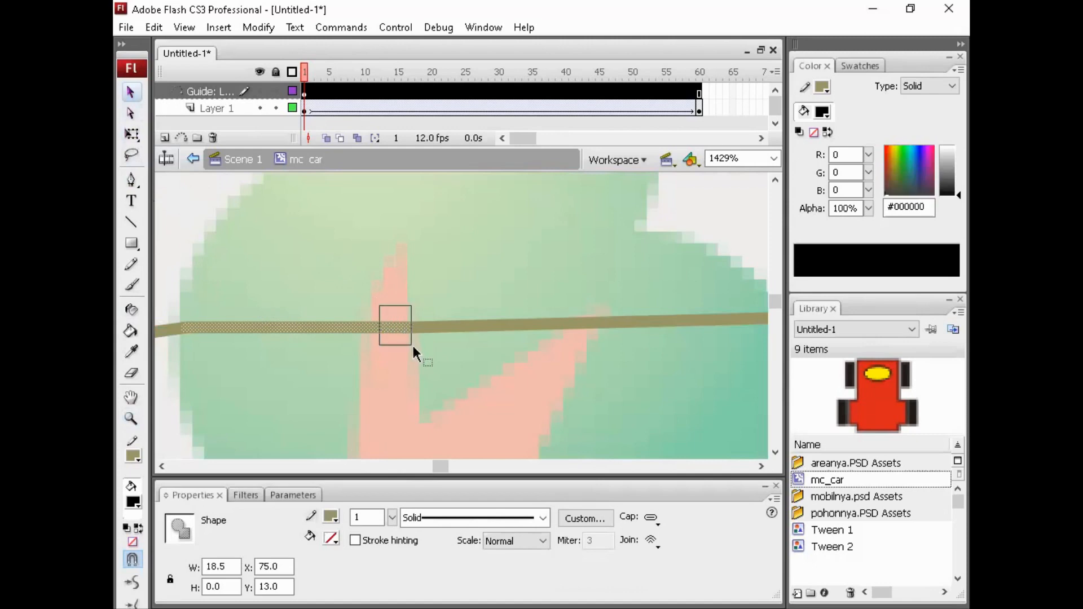
{"action": "left_click_drag", "start_coordinate": [417, 348], "coordinate": [415, 345]}
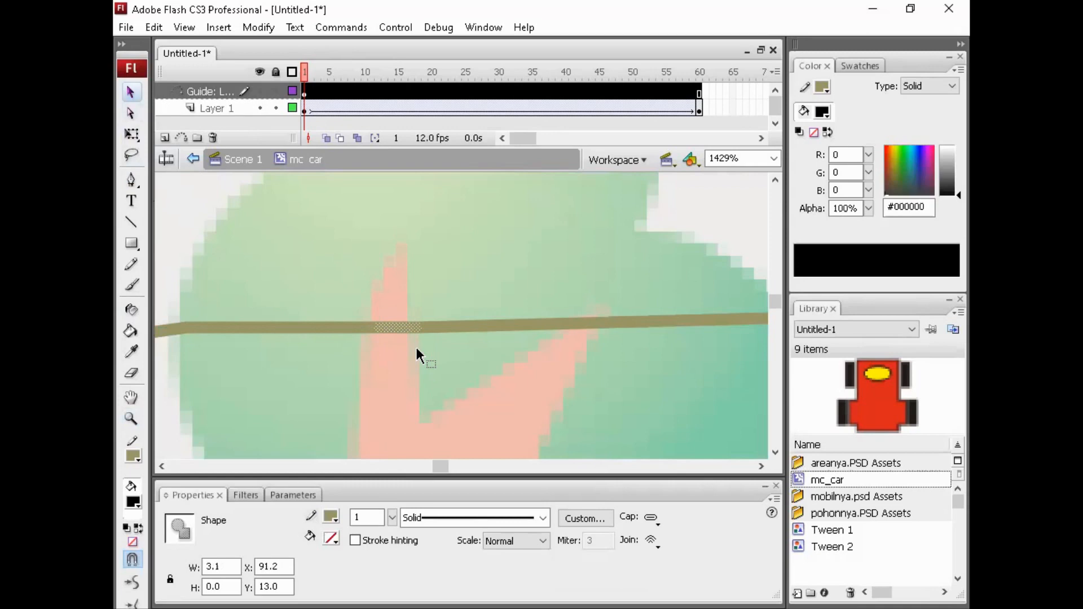
{"action": "key", "text": "Delete"}
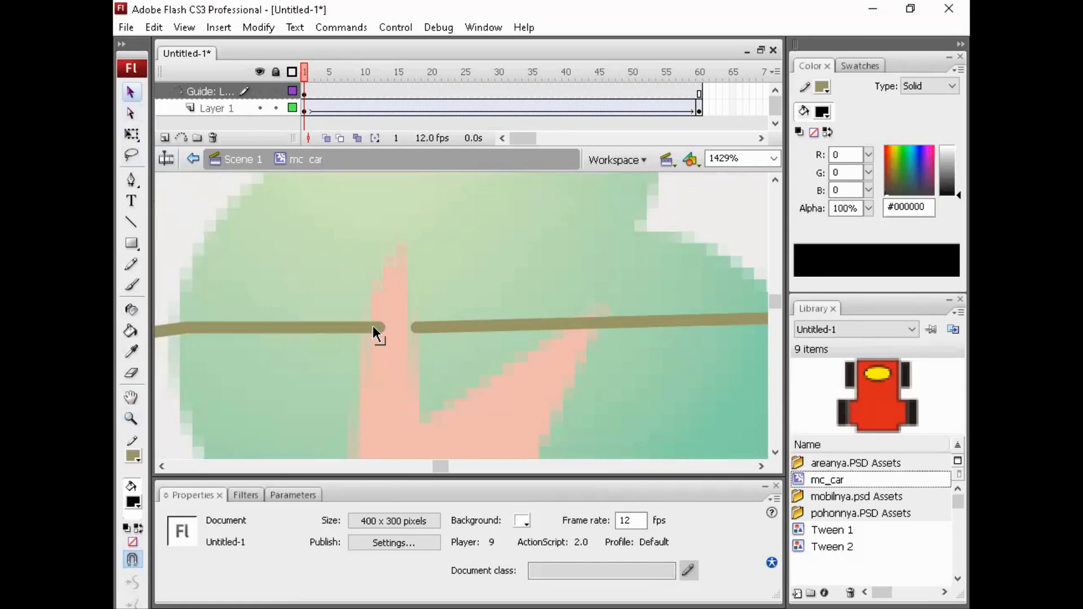
Step: Snap the frame 1 car's centre to the guide path's end just right of the gap, at X 94.3, Y 13
{"action": "key", "text": "ctrl+minus"}
{"action": "key", "text": "ctrl+minus"}
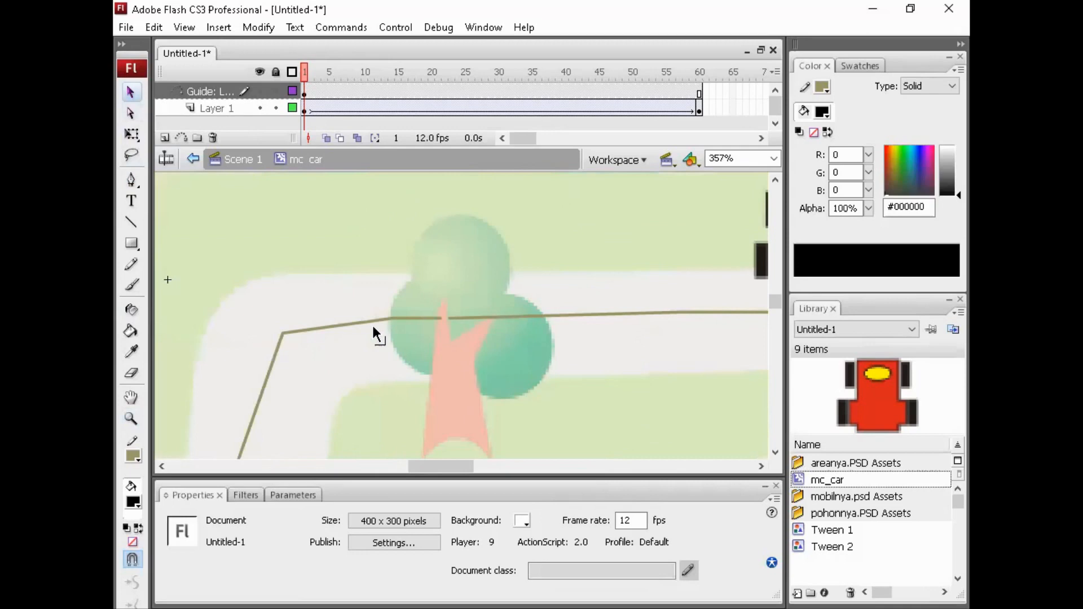
{"action": "left_click", "coordinate": [760, 467]}
{"action": "left_click", "coordinate": [761, 467]}
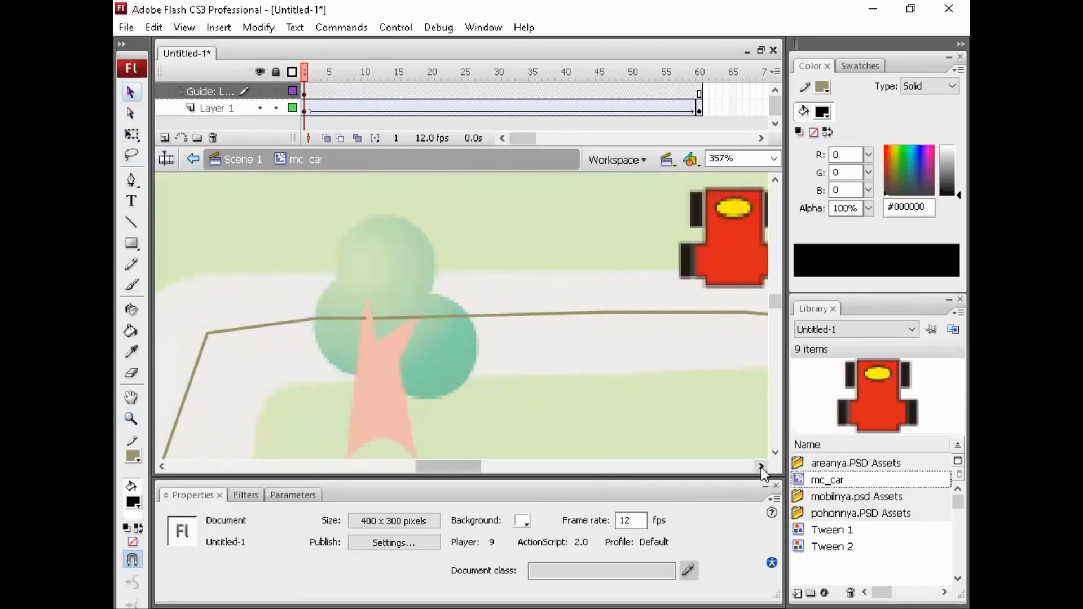
{"action": "left_click", "coordinate": [722, 262]}
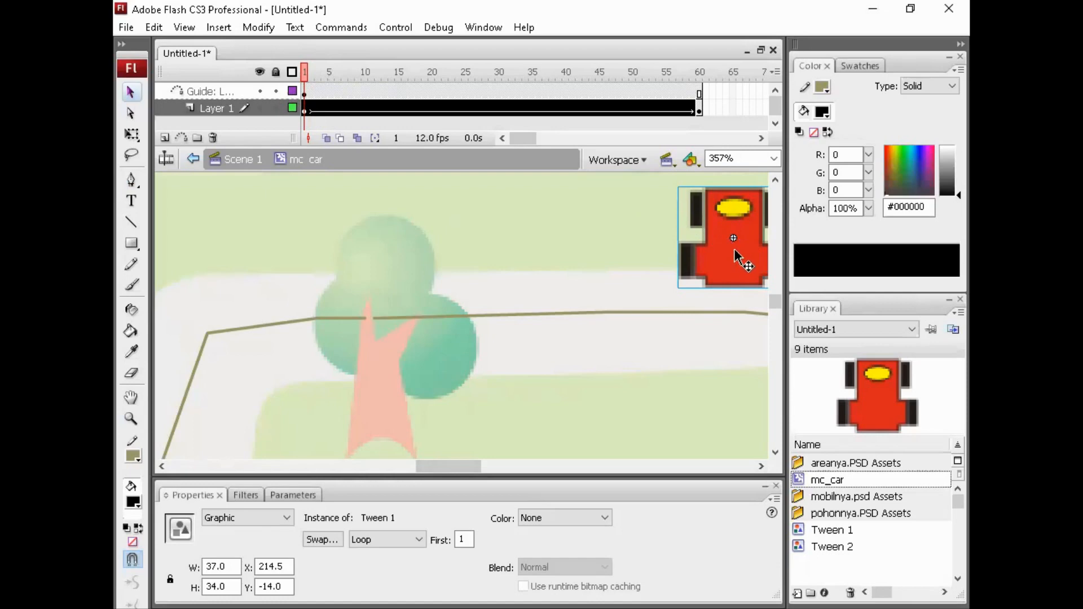
{"action": "left_click_drag", "start_coordinate": [734, 251], "coordinate": [379, 331]}
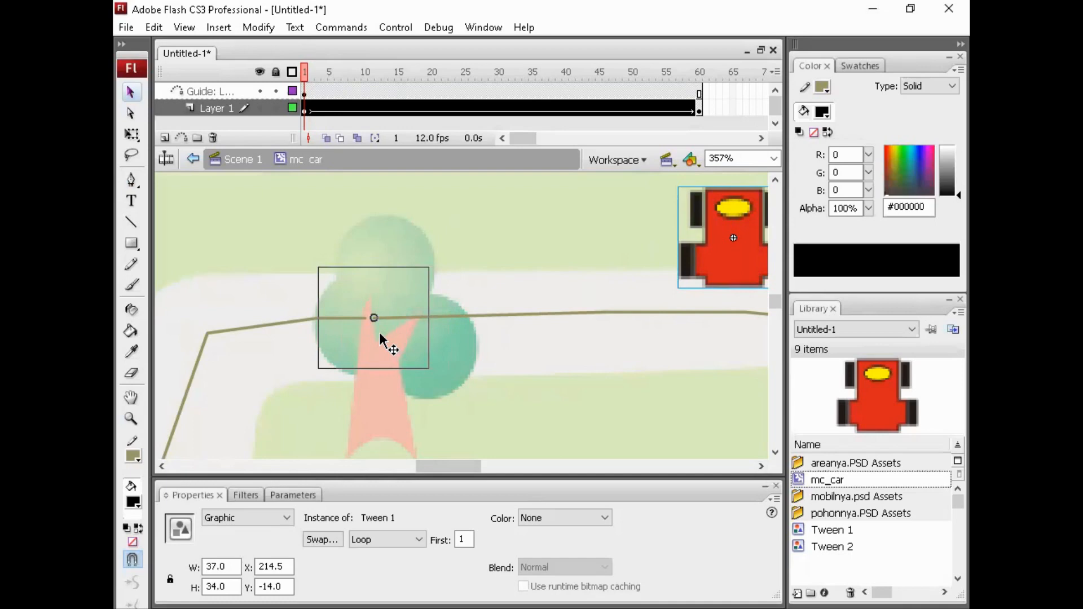
{"action": "left_click_drag", "start_coordinate": [379, 332], "coordinate": [379, 332]}
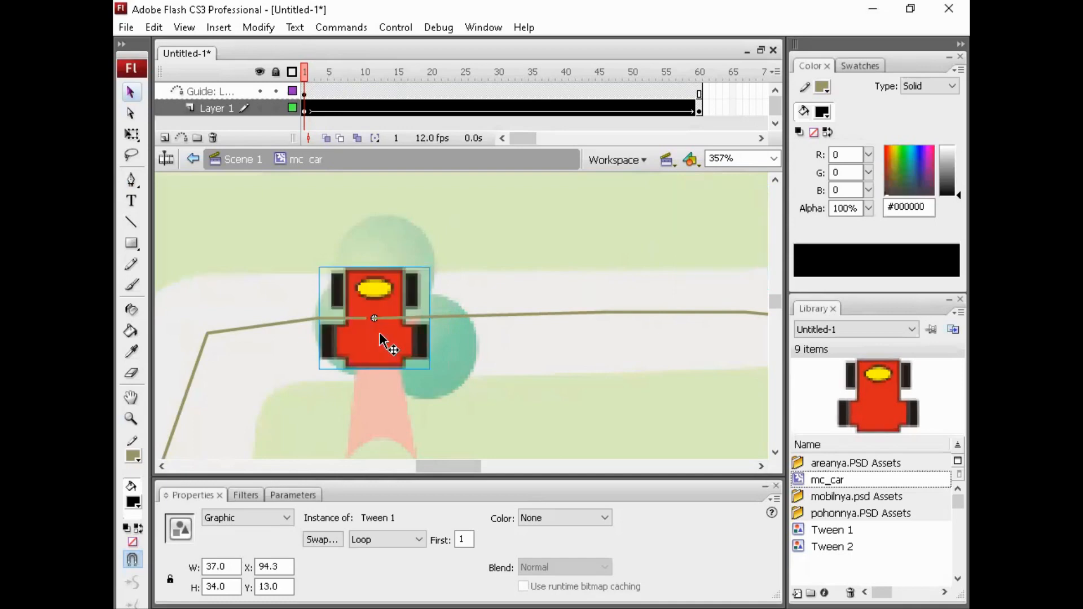
{"action": "key", "text": "ctrl+minus"}
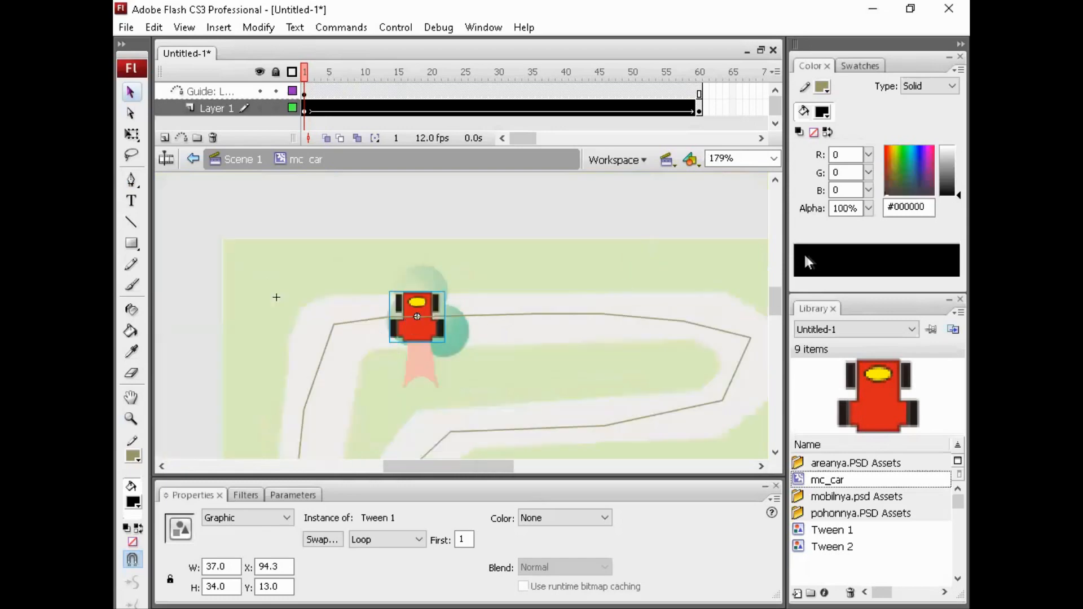
{"action": "left_click_drag", "start_coordinate": [774, 303], "coordinate": [770, 328]}
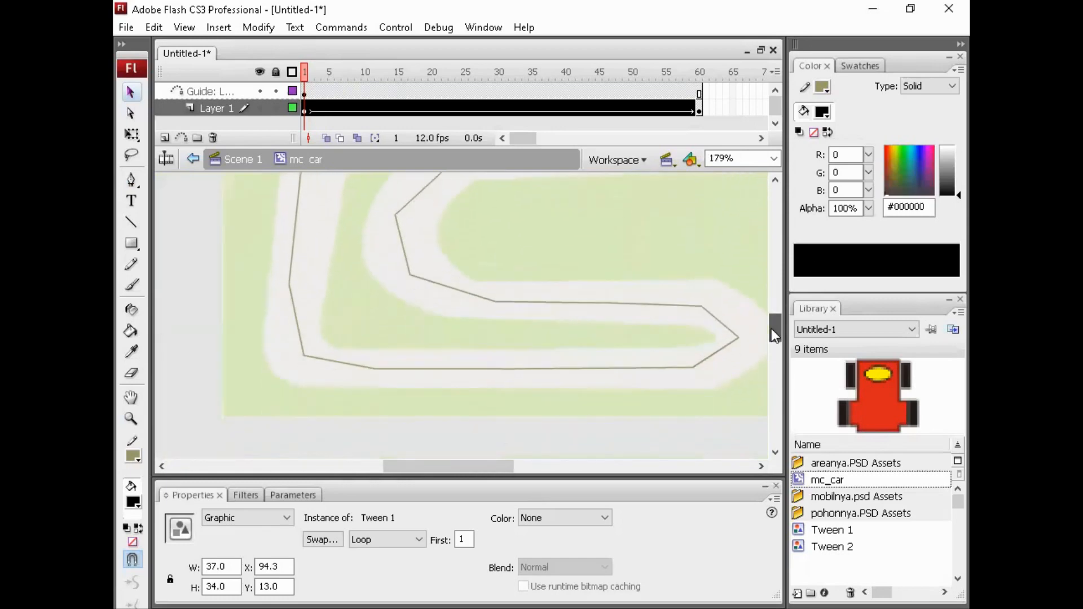
Step: Move the frame 60 car up to the tree and snap its centre to the guide path's end just left of the gap
{"action": "left_click", "coordinate": [699, 108]}
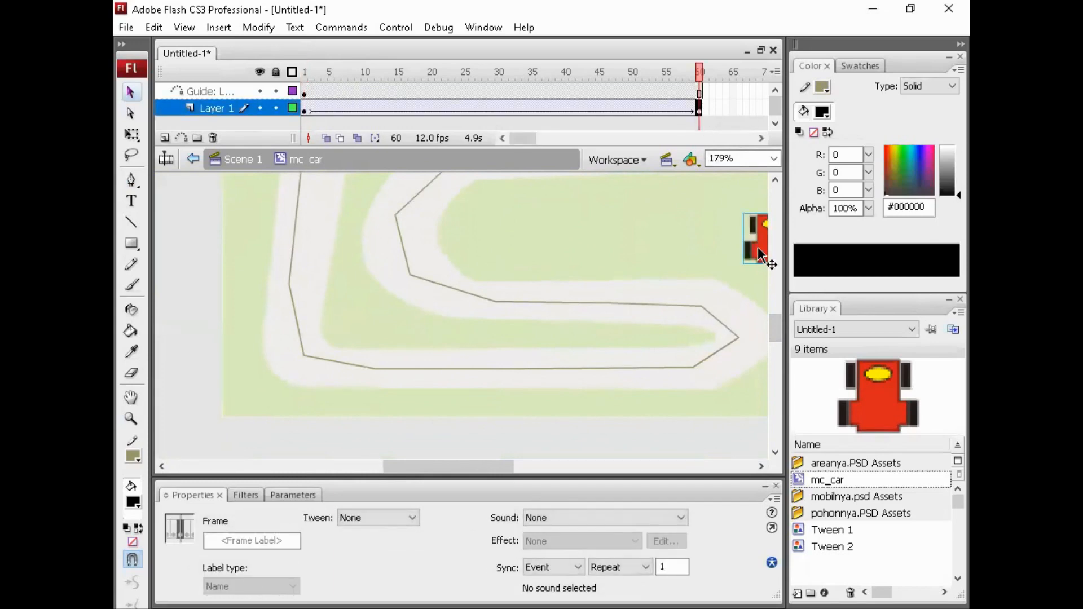
{"action": "left_click_drag", "start_coordinate": [759, 252], "coordinate": [344, 206]}
{"action": "left_click", "coordinate": [774, 180]}
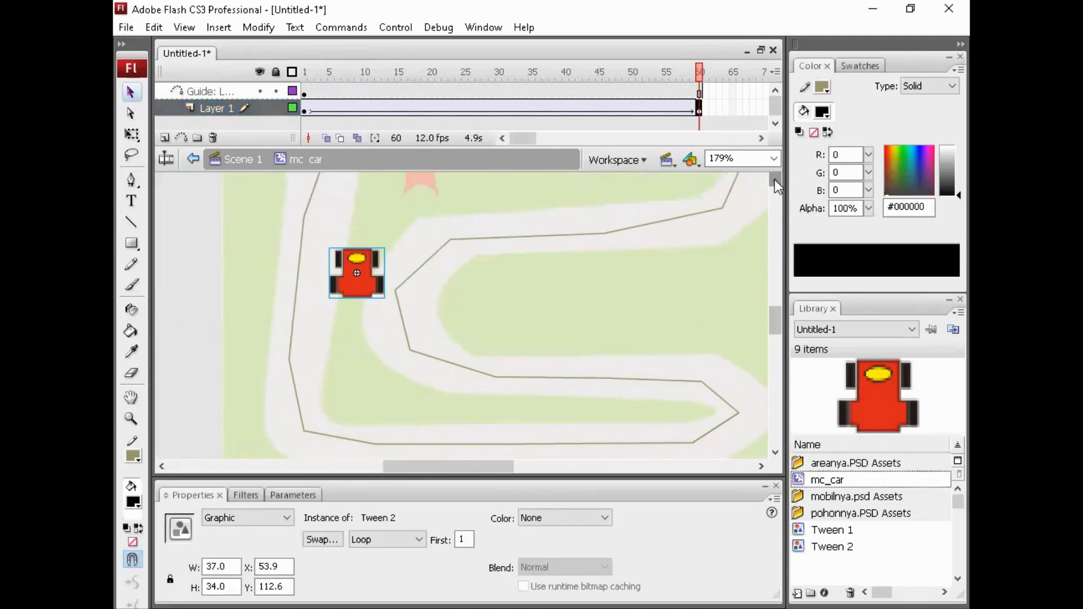
{"action": "left_click", "coordinate": [774, 180]}
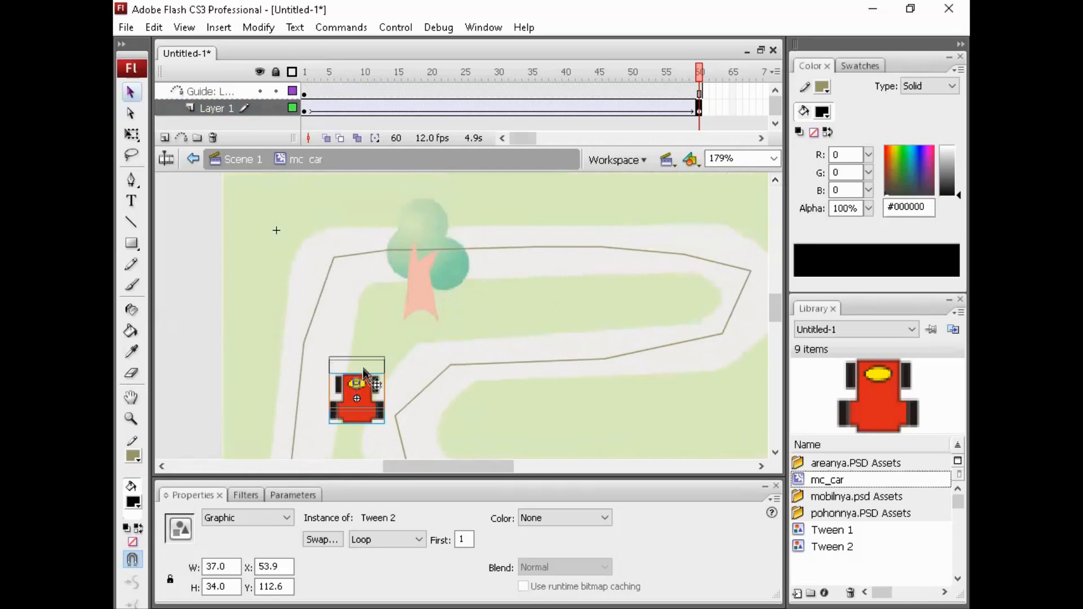
{"action": "left_click_drag", "start_coordinate": [361, 384], "coordinate": [395, 281]}
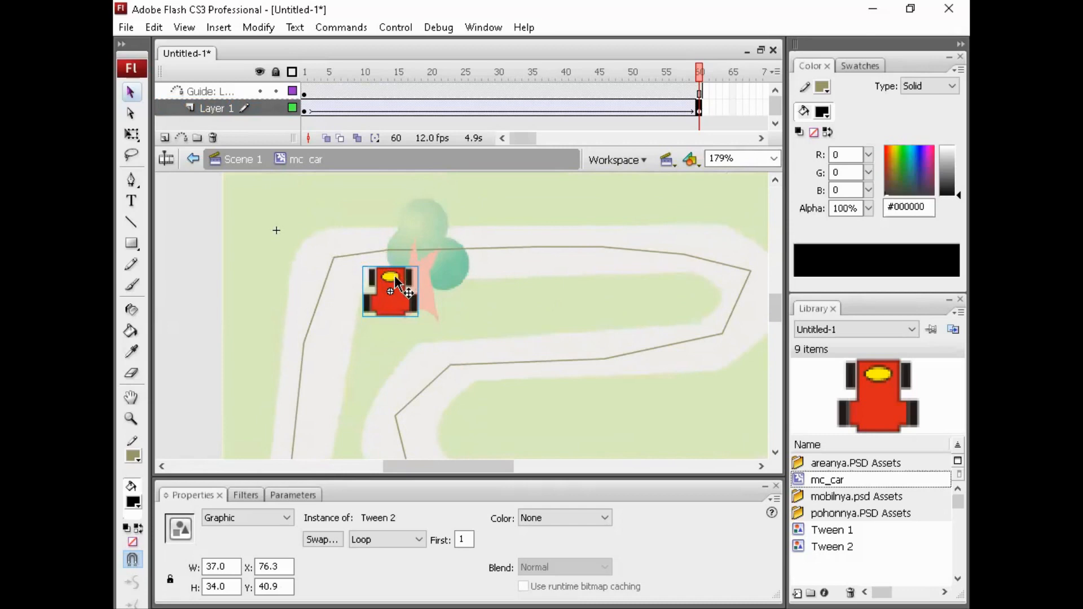
{"action": "left_click_drag", "start_coordinate": [398, 279], "coordinate": [419, 248]}
Step: Preview the car's motion along the guide by scrubbing back to frame 19 and running a movie test
{"action": "left_click", "coordinate": [700, 75]}
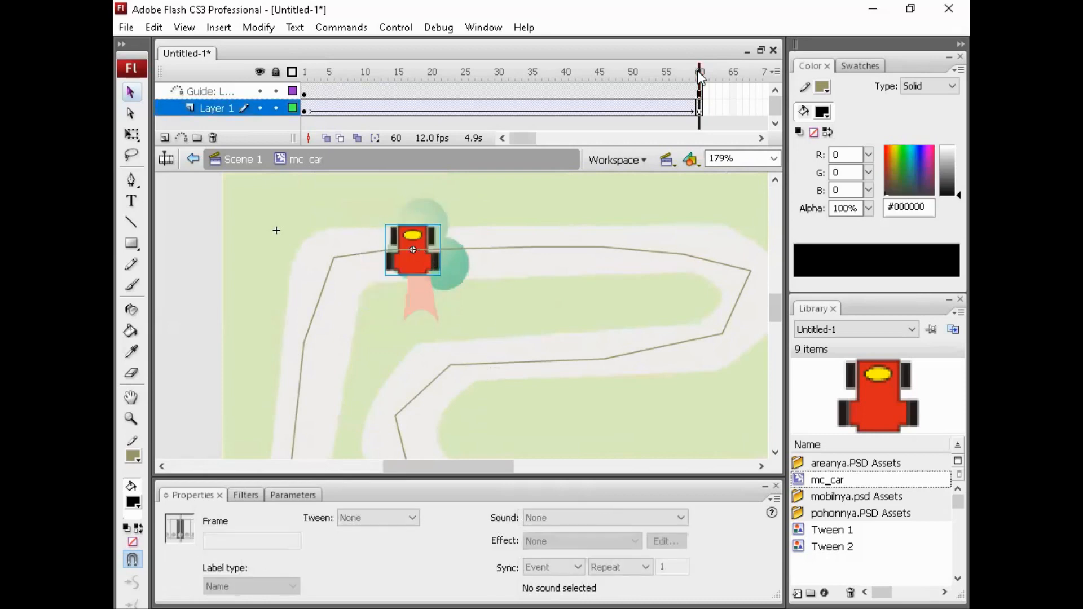
{"action": "left_click_drag", "start_coordinate": [699, 75], "coordinate": [425, 72]}
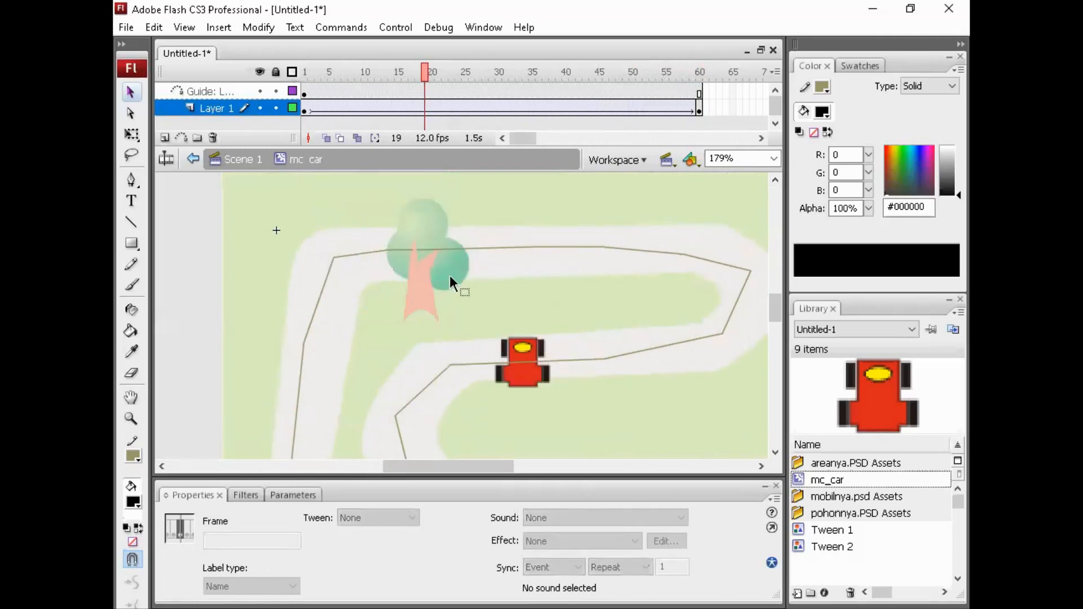
{"action": "key", "text": "ctrl+Return"}
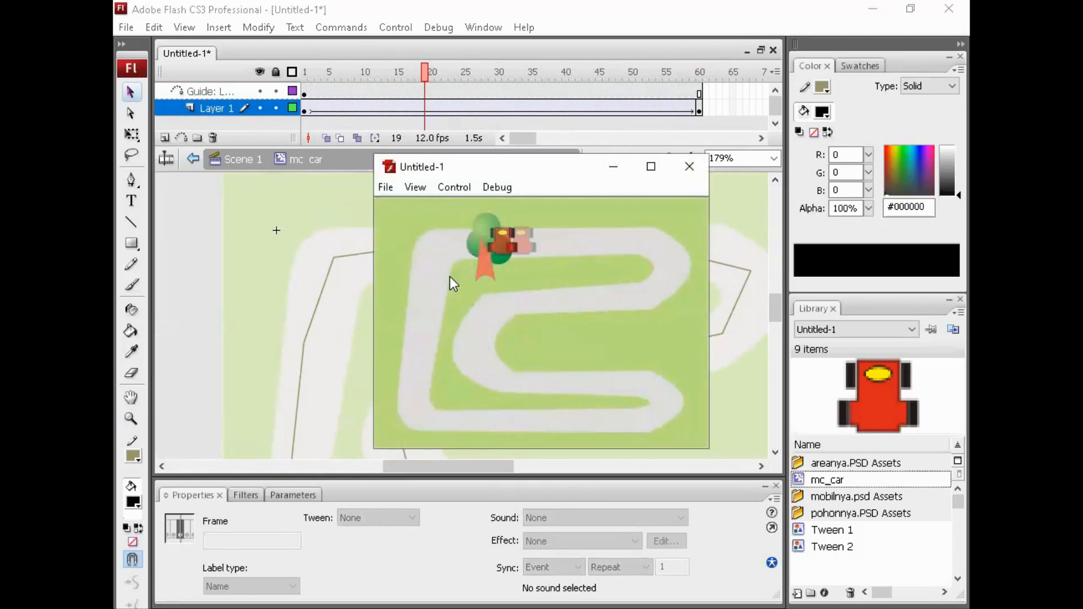
{"action": "left_click", "coordinate": [689, 166]}
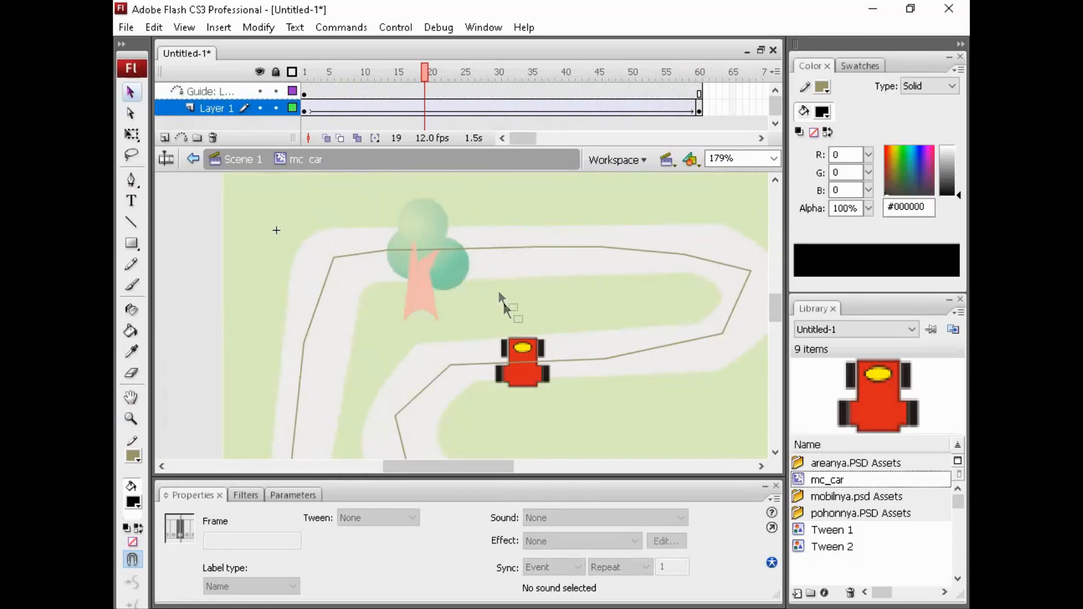
{"action": "left_click", "coordinate": [529, 347]}
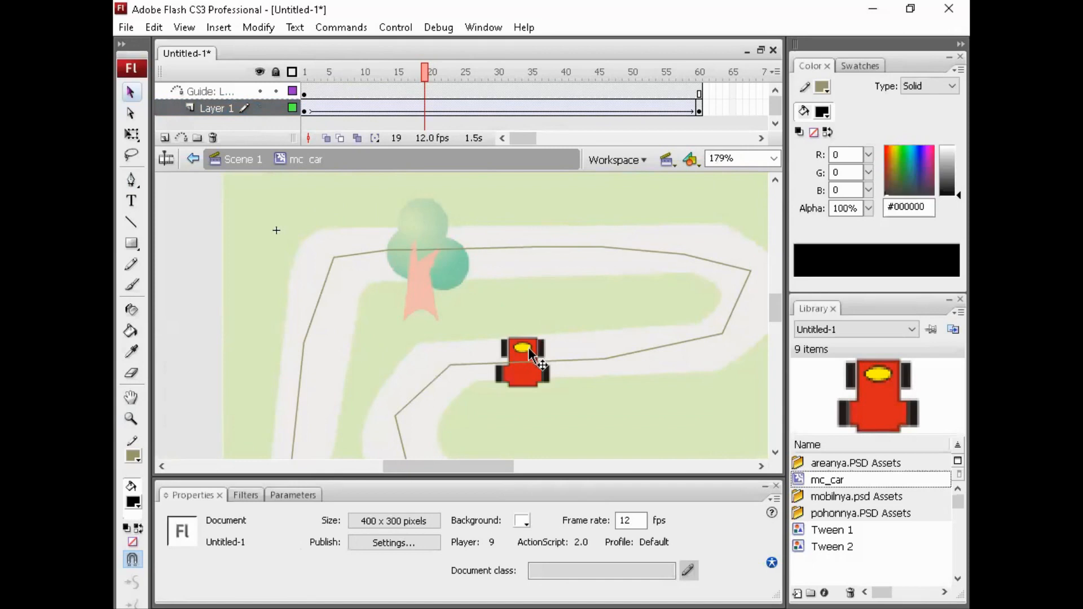
{"action": "double_click", "coordinate": [531, 346]}
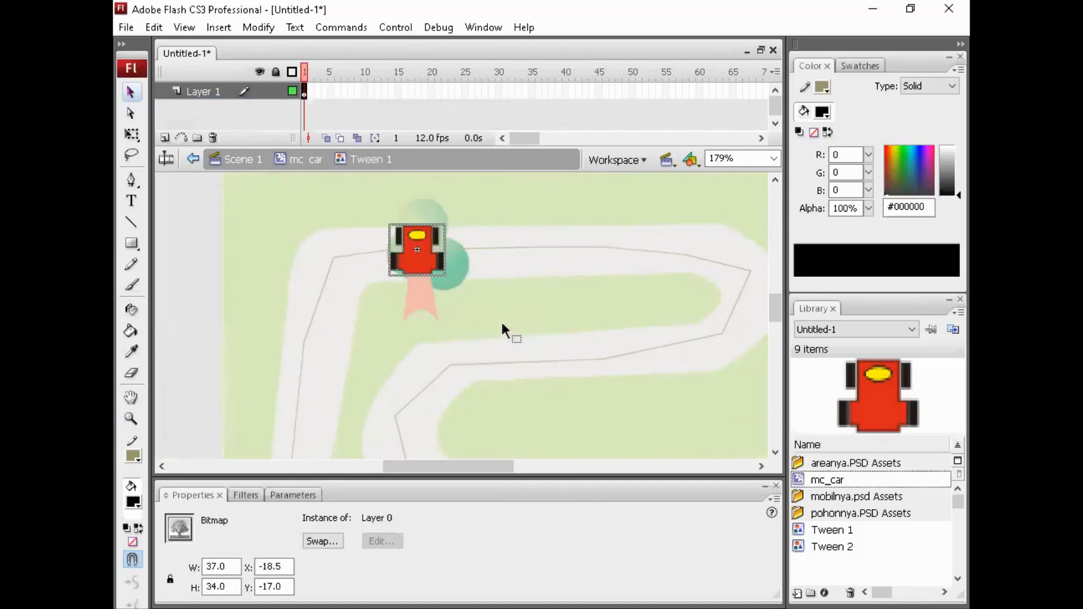
{"action": "left_click", "coordinate": [299, 159]}
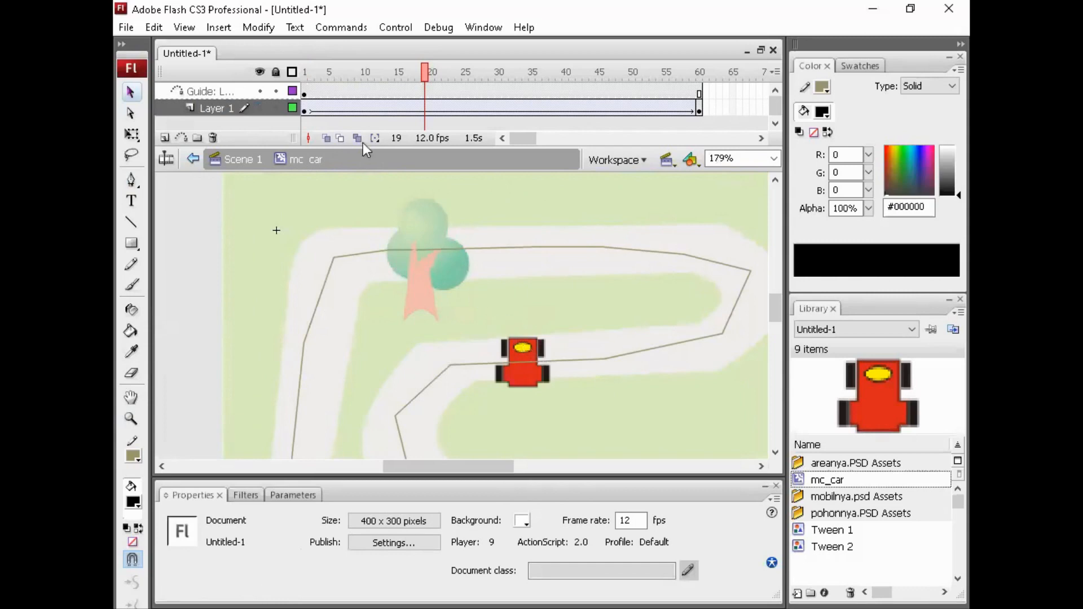
Step: Turn on Orient to path for the motion tween starting at frame 1 of Layer 1 and set its rotation to None
{"action": "left_click", "coordinate": [305, 108]}
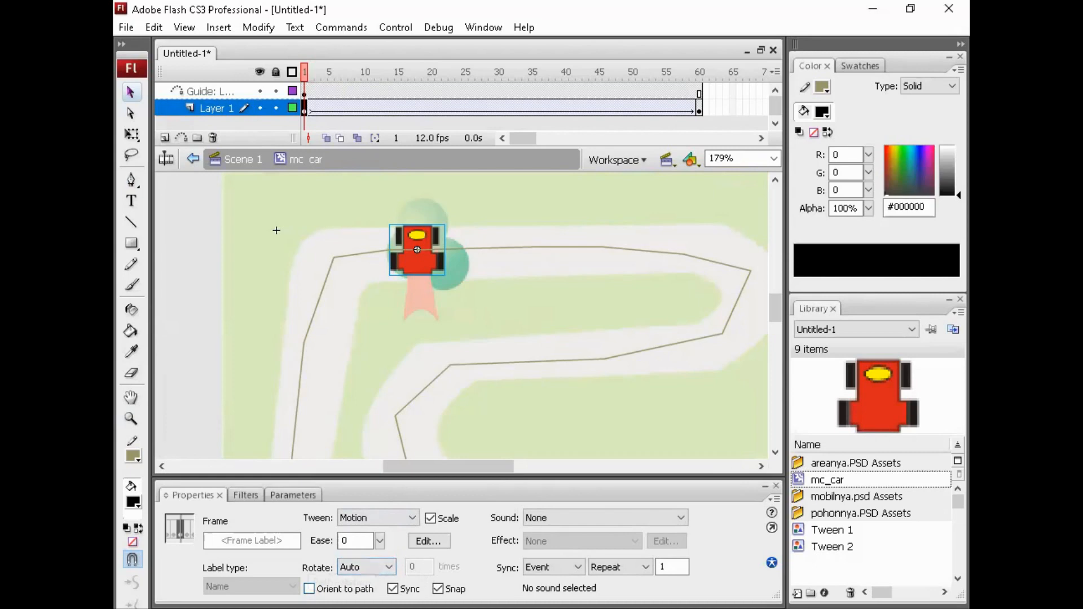
{"action": "left_click", "coordinate": [309, 588]}
{"action": "left_click", "coordinate": [390, 566]}
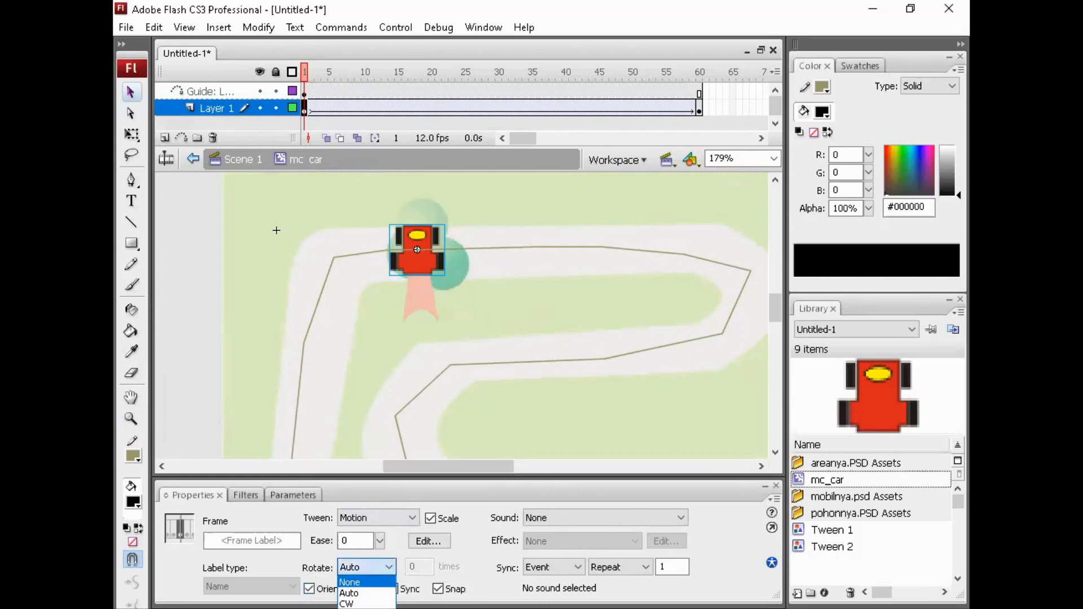
{"action": "left_click", "coordinate": [366, 582]}
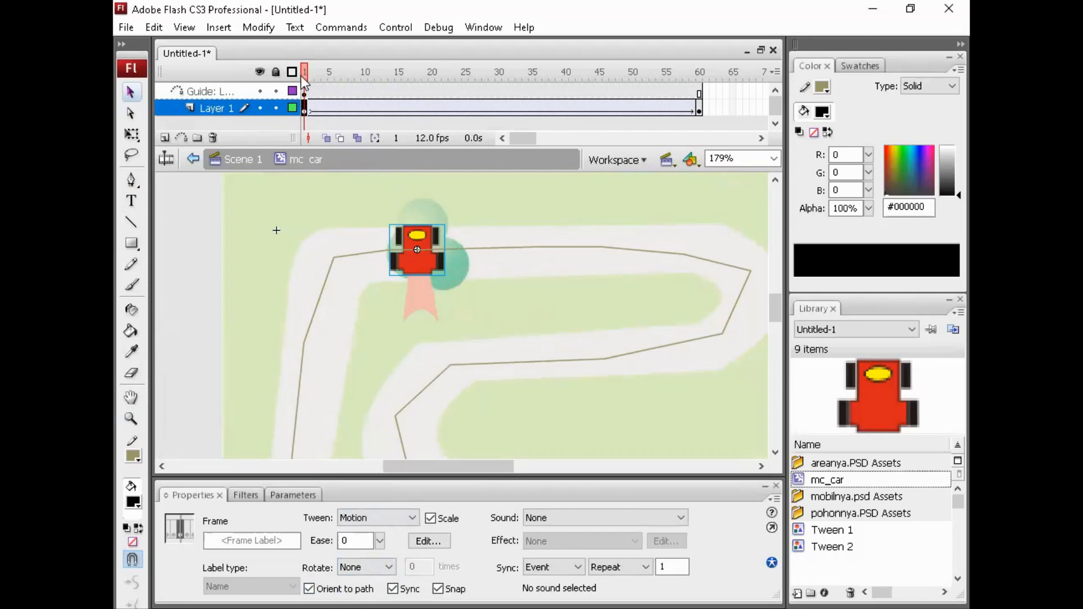
{"action": "left_click_drag", "start_coordinate": [331, 78], "coordinate": [306, 77]}
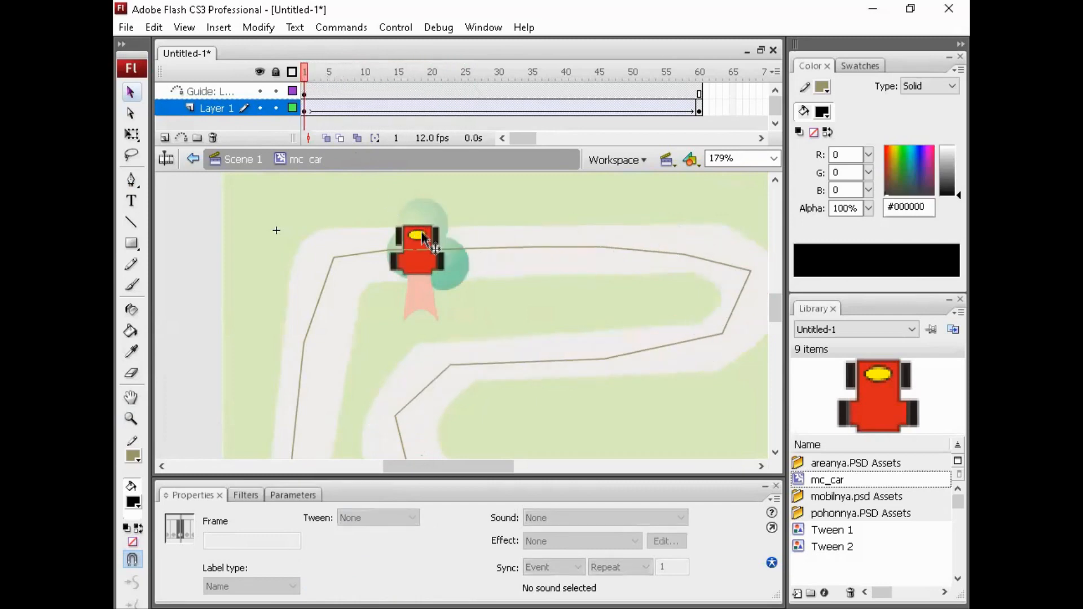
Step: Rotate the frame 1 car 90° clockwise with Free Transform so its front points right along the track
{"action": "left_click", "coordinate": [431, 244]}
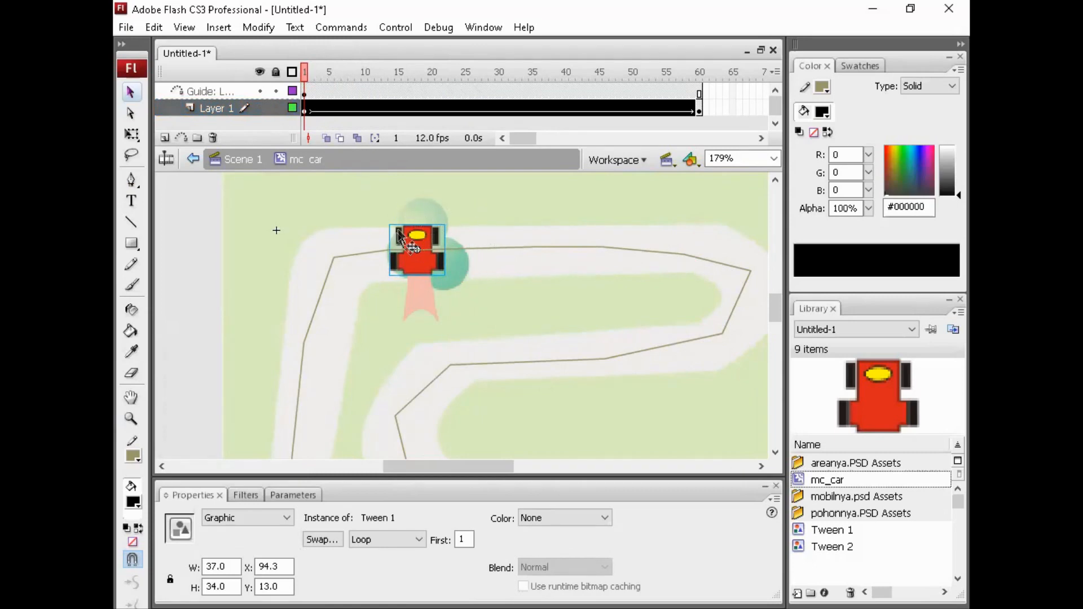
{"action": "left_click", "coordinate": [258, 28]}
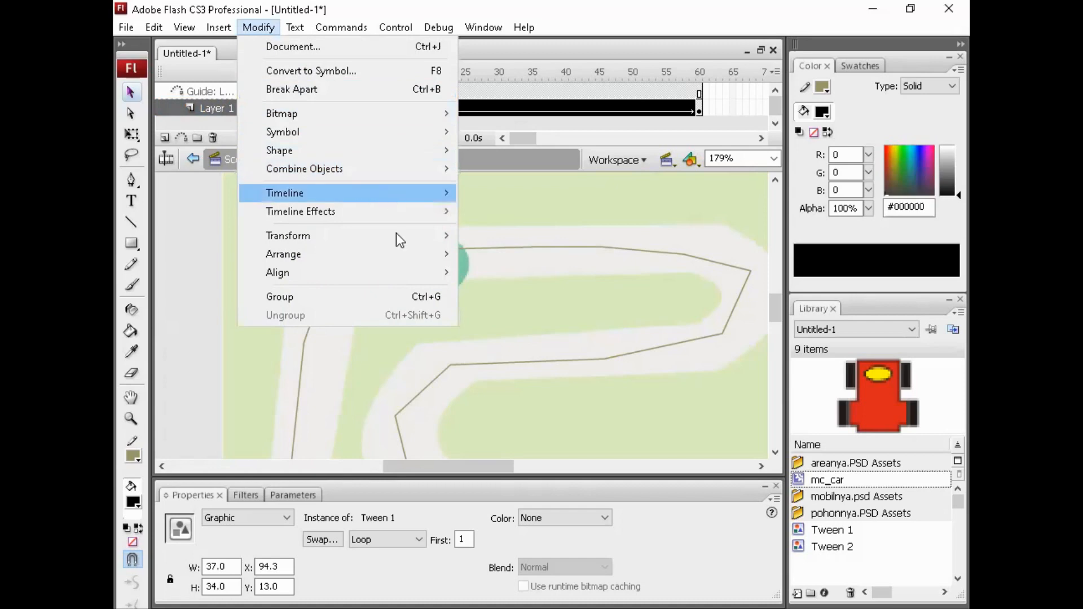
{"action": "left_click", "coordinate": [480, 236]}
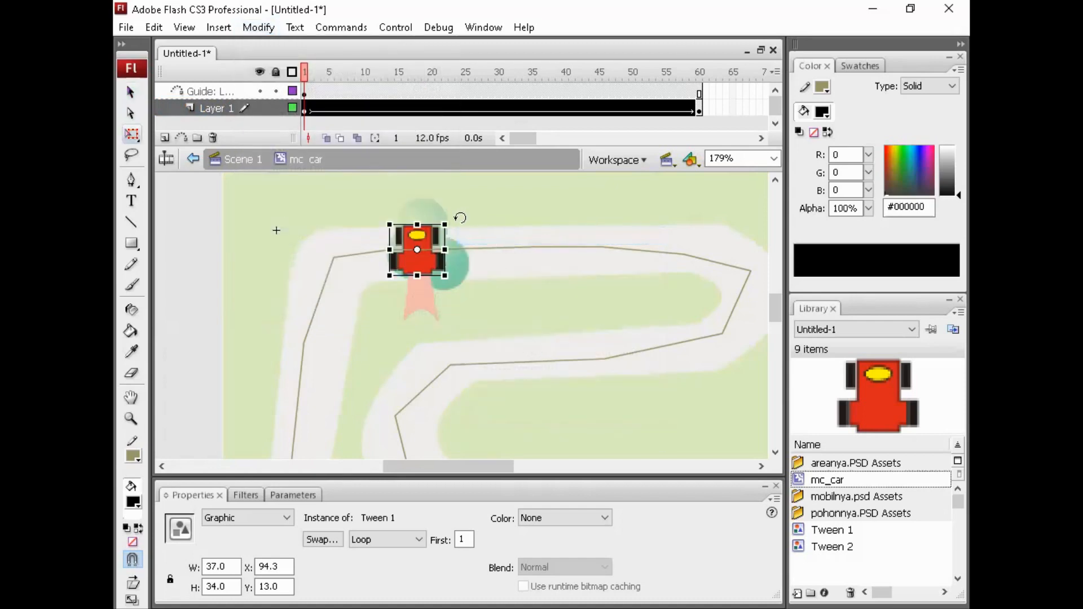
{"action": "left_click_drag", "start_coordinate": [460, 216], "coordinate": [478, 284]}
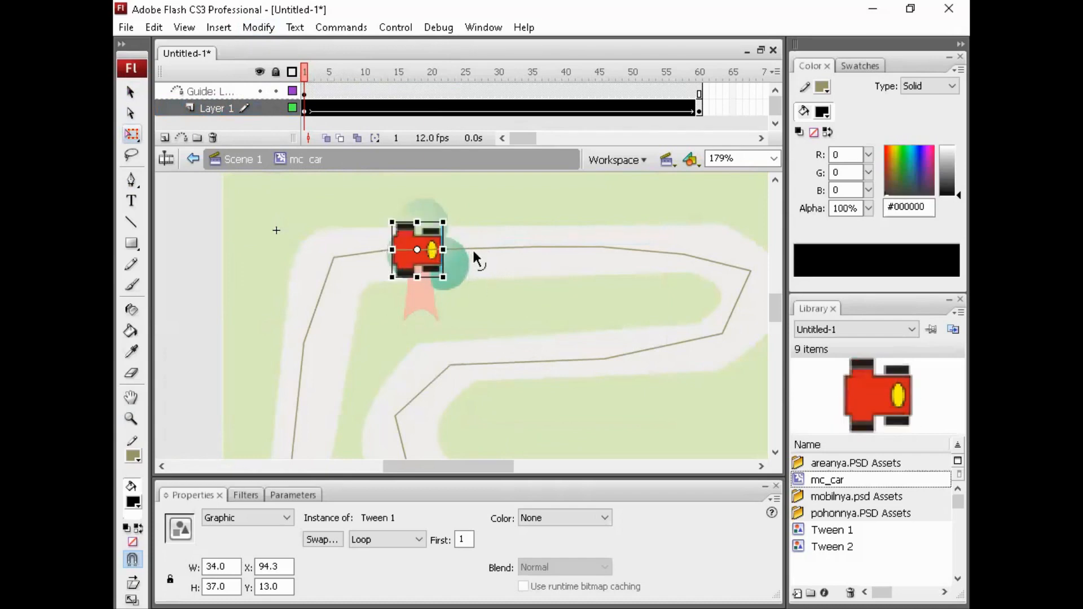
Step: Move the frame 1 car up and right, off the guide path's end, to about X 119.7, Y 2.3
{"action": "left_click", "coordinate": [131, 420]}
{"action": "left_click_drag", "start_coordinate": [379, 201], "coordinate": [492, 309]}
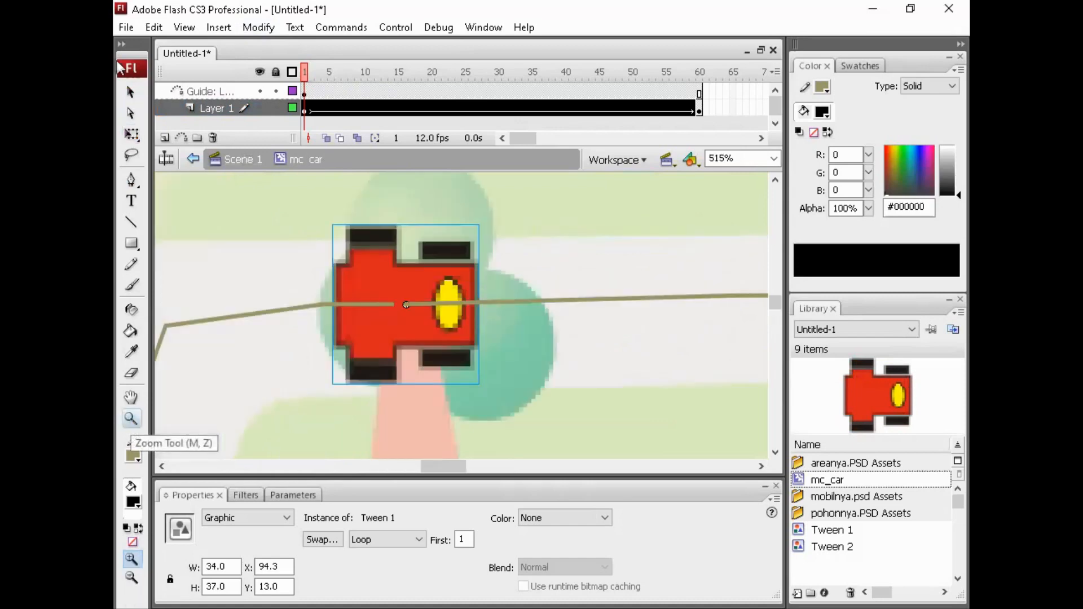
{"action": "key", "text": "v"}
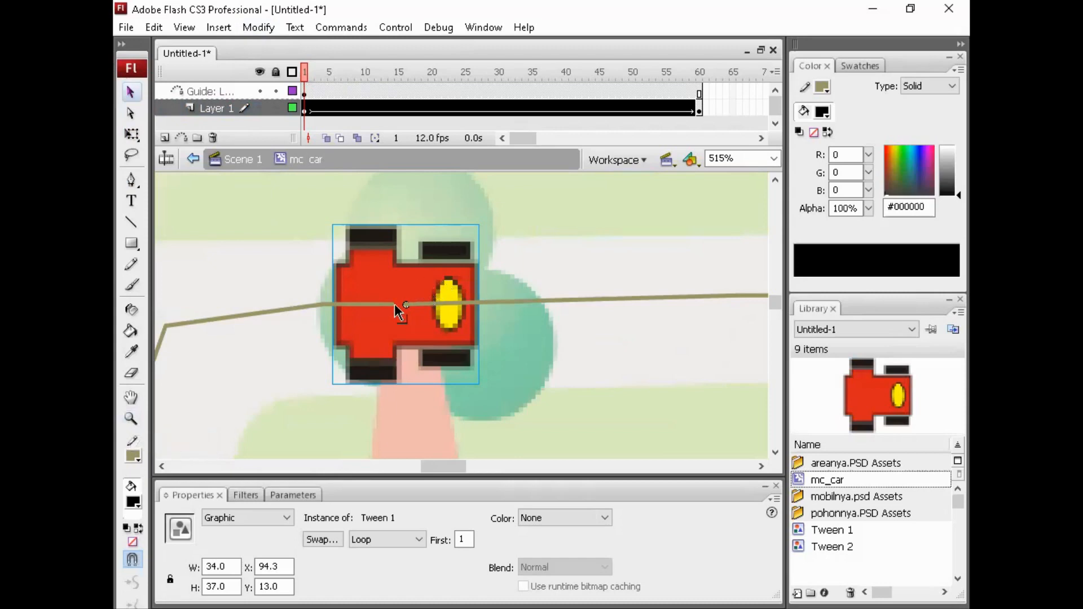
{"action": "left_click_drag", "start_coordinate": [432, 282], "coordinate": [510, 260]}
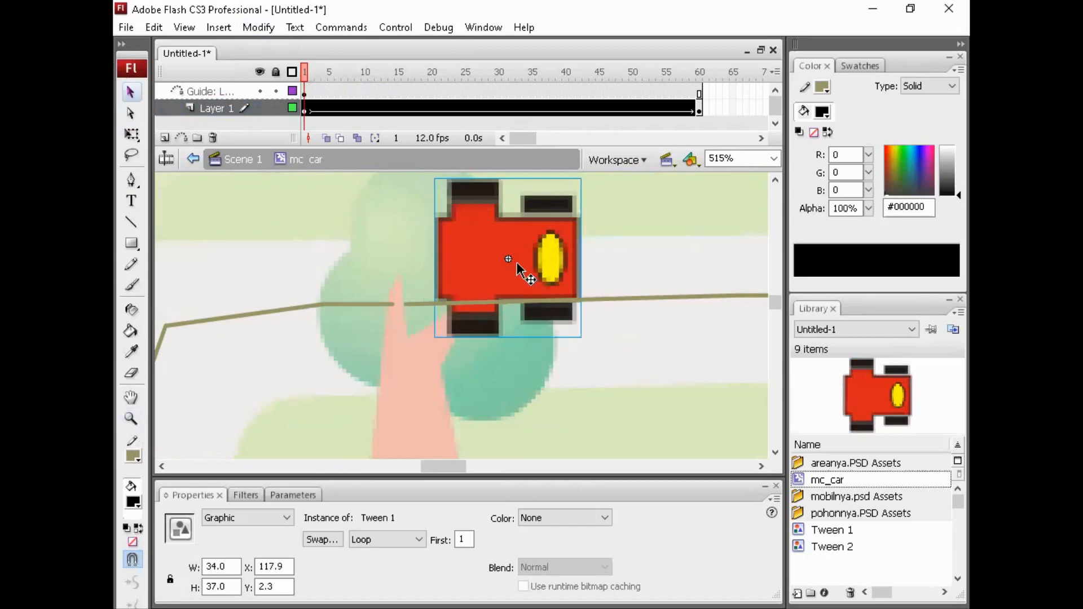
{"action": "left_click_drag", "start_coordinate": [507, 259], "coordinate": [516, 260]}
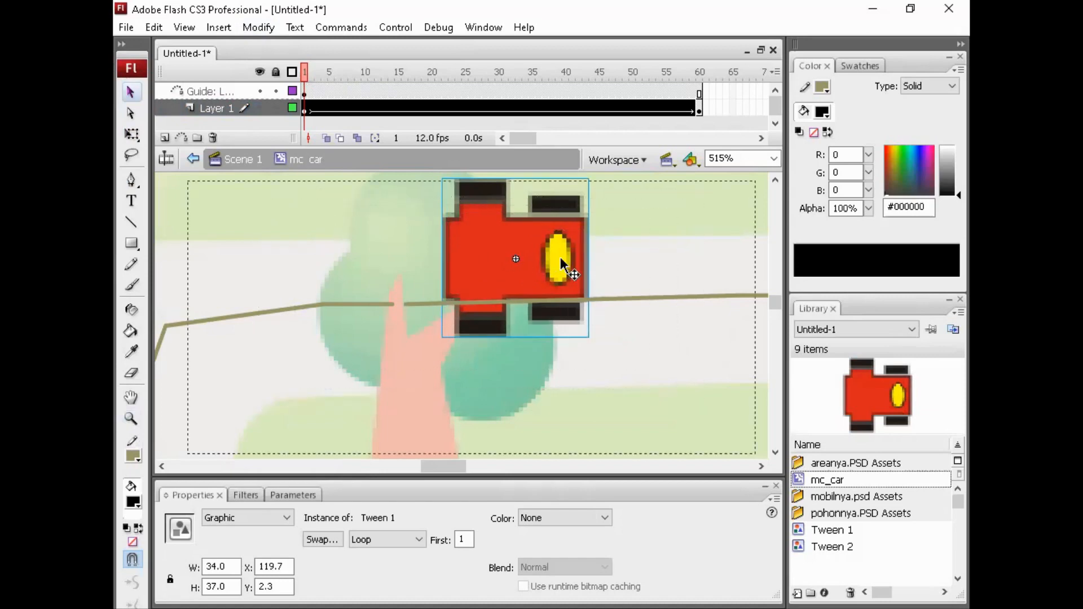
Step: Inside the frame 1 car's symbol, nudge the car bitmap to X -18.5, Y -17.2 and return to mc_car
{"action": "double_click", "coordinate": [561, 261]}
{"action": "mouse_move", "coordinate": [520, 259]}
{"action": "left_mouse_down"}
{"action": "mouse_move", "coordinate": [604, 266]}
{"action": "mouse_move", "coordinate": [514, 262]}
{"action": "left_mouse_up"}
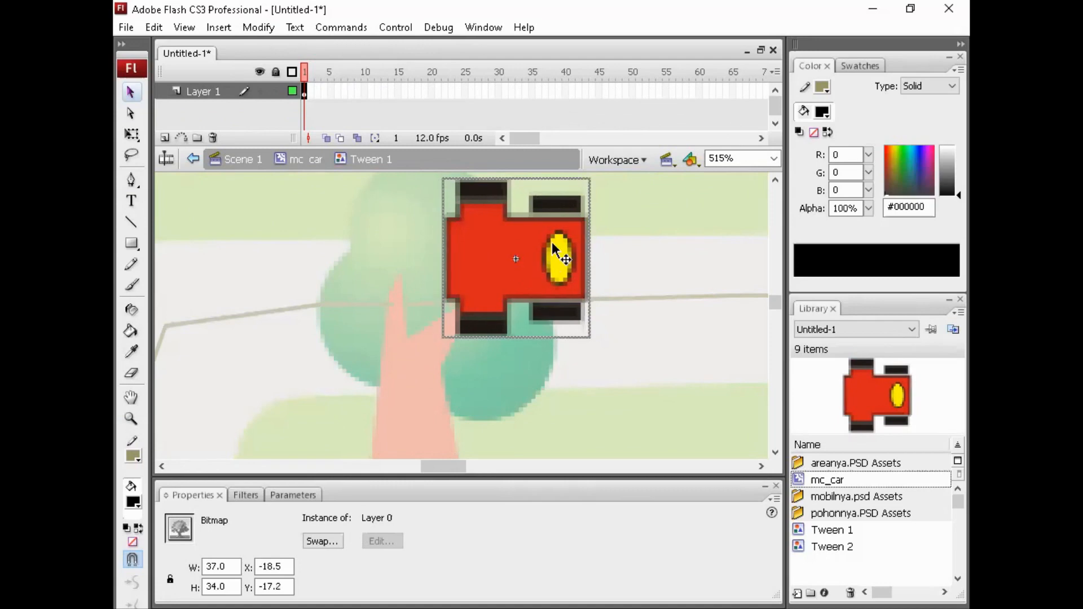
{"action": "left_click", "coordinate": [304, 160]}
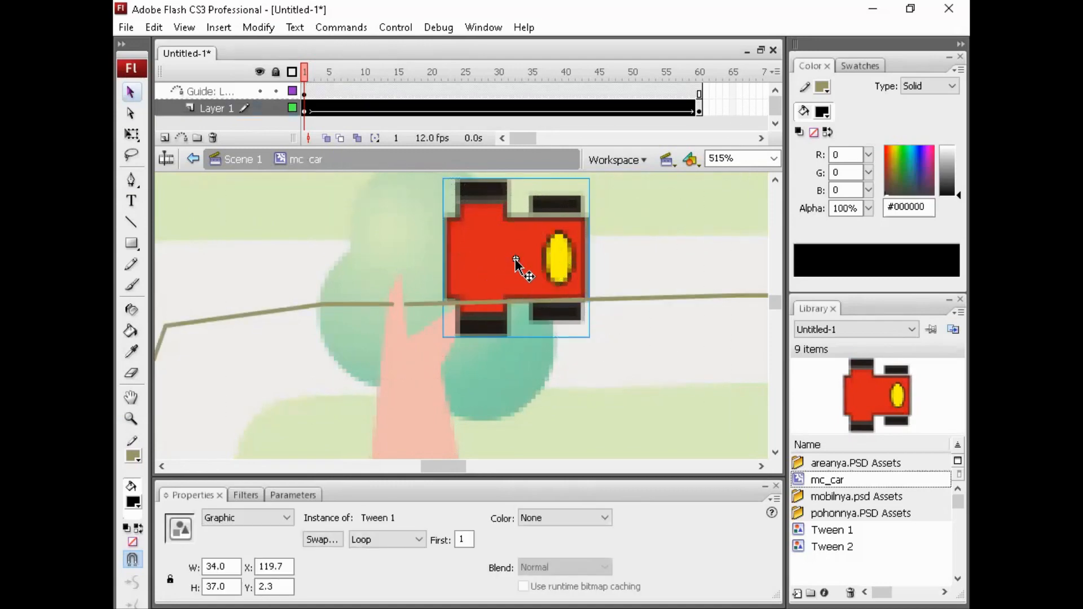
Step: Shift the frame 1 car closer to the guide path, to about X 116.6, Y 5.8
{"action": "left_click_drag", "start_coordinate": [515, 261], "coordinate": [499, 284]}
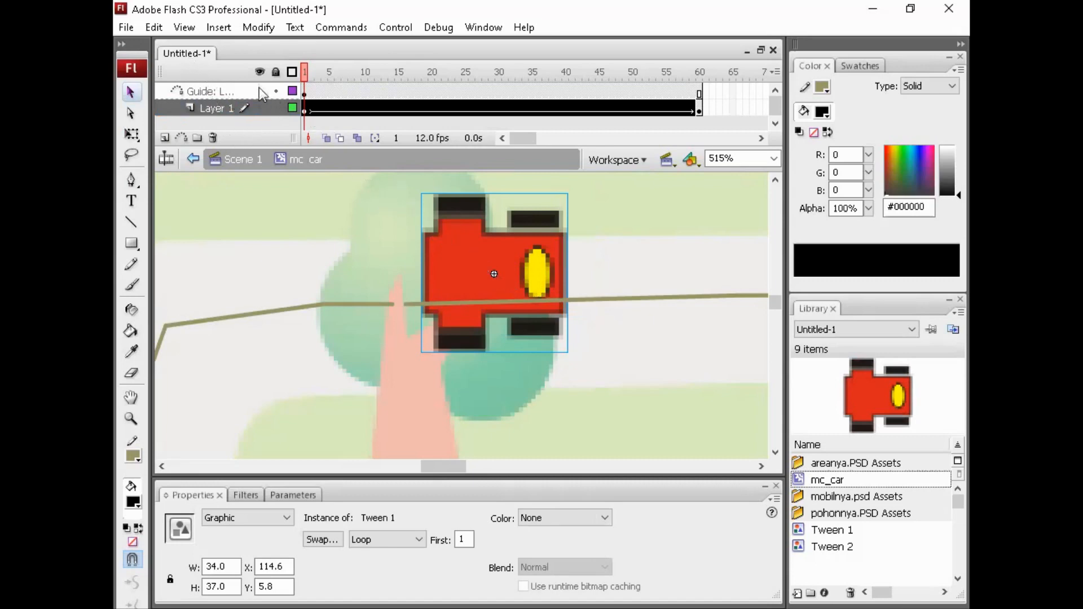
{"action": "left_click", "coordinate": [242, 160]}
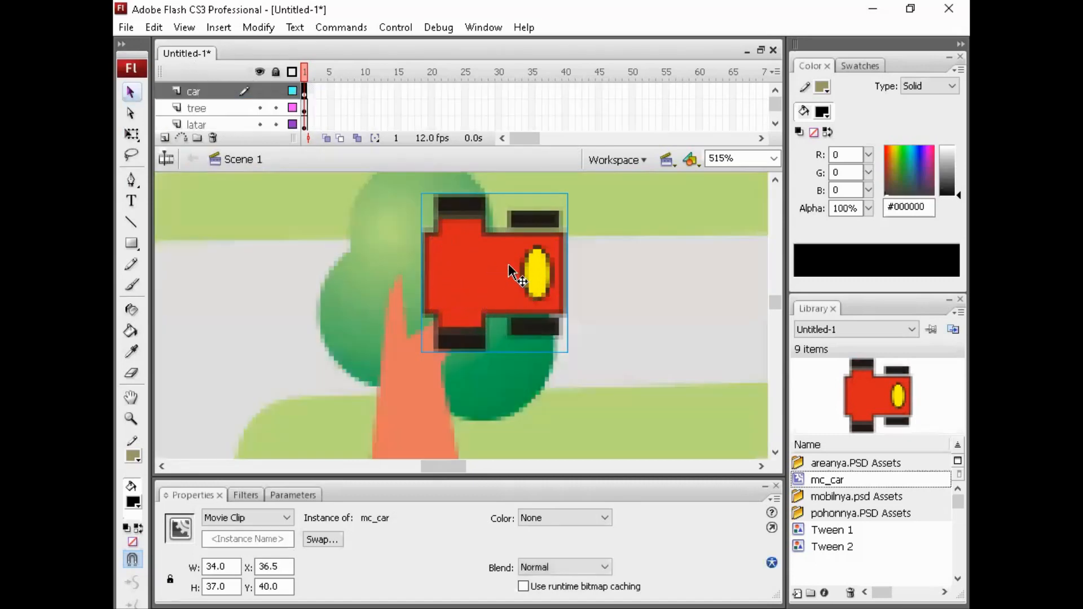
{"action": "double_click", "coordinate": [510, 281]}
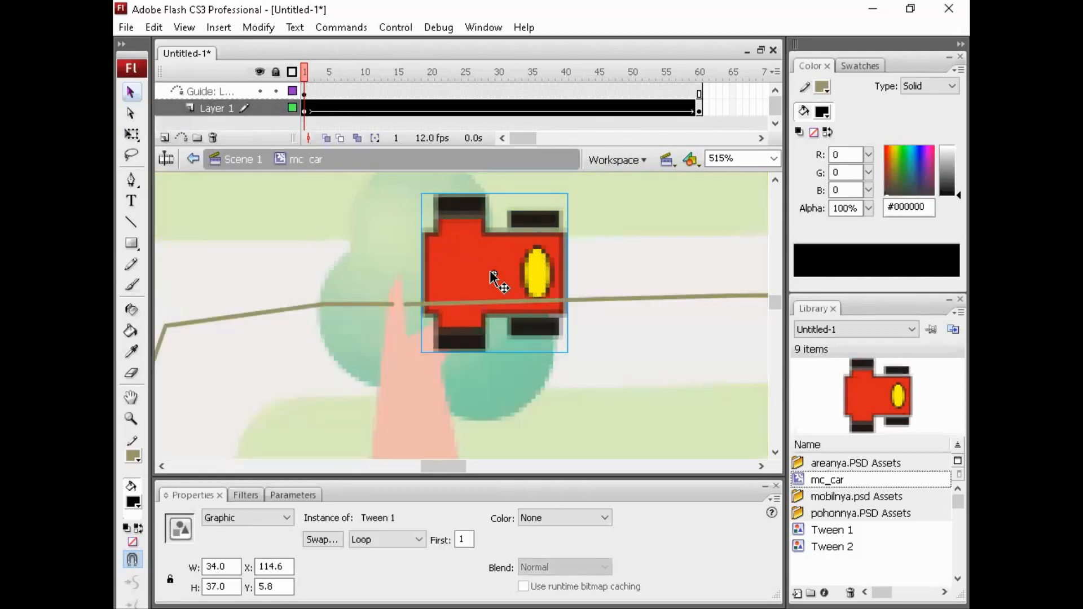
{"action": "left_click_drag", "start_coordinate": [515, 277], "coordinate": [525, 276]}
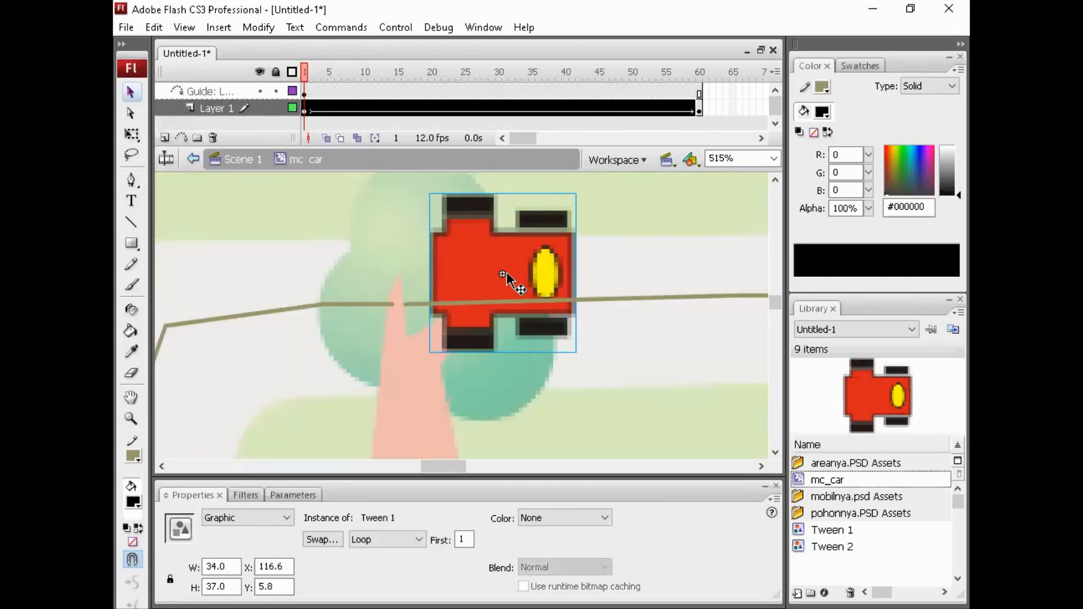
Step: Shift the frame 1 car's transformation point forward to the yellow oval and snap it to the path's end right of the gap, at X 86.1, Y 13
{"action": "left_click", "coordinate": [258, 27]}
{"action": "mouse_move", "coordinate": [364, 234]}
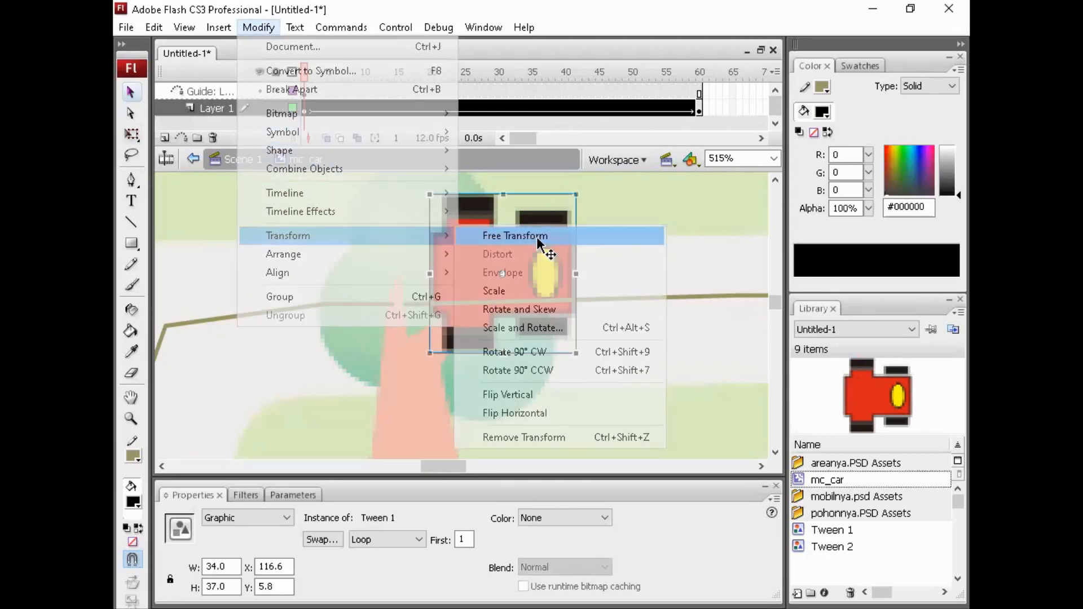
{"action": "left_click", "coordinate": [542, 236]}
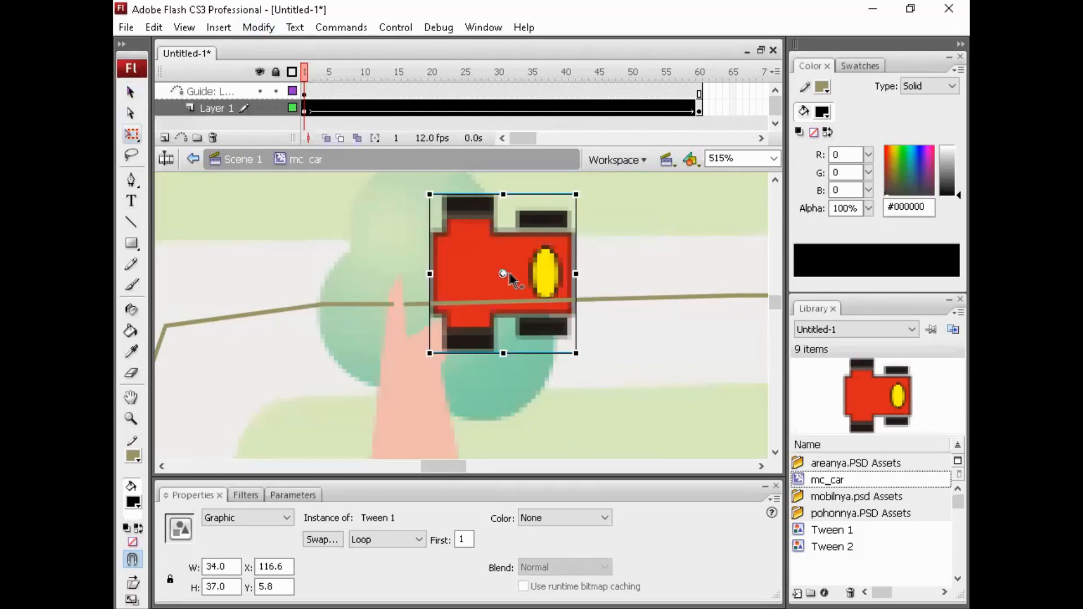
{"action": "left_click_drag", "start_coordinate": [504, 275], "coordinate": [538, 275]}
{"action": "left_click", "coordinate": [607, 238]}
{"action": "left_click", "coordinate": [530, 284]}
{"action": "left_click_drag", "start_coordinate": [540, 290], "coordinate": [412, 320]}
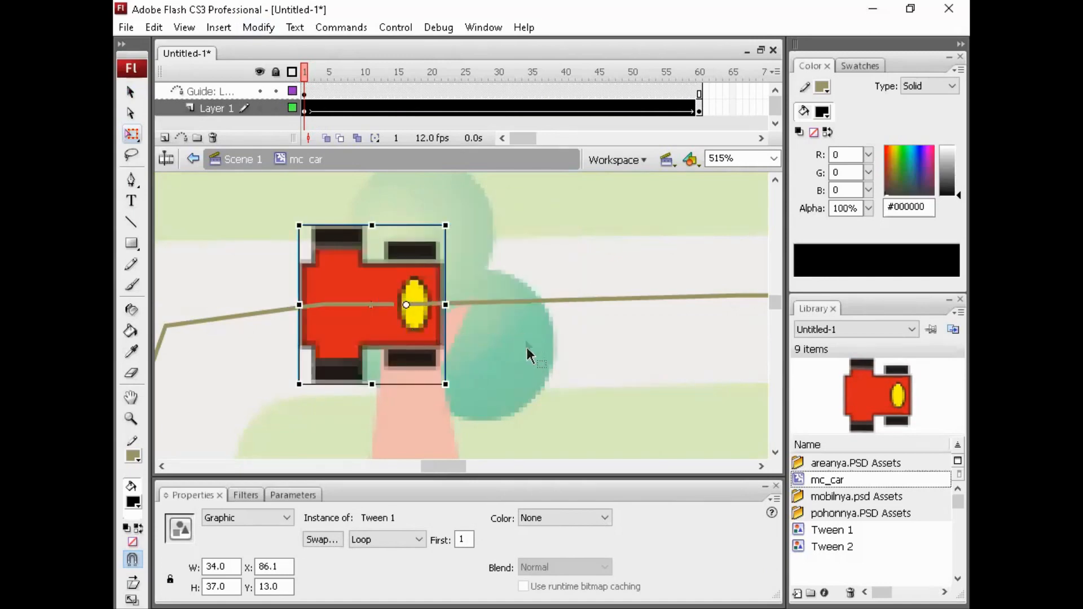
Step: Turn the frame 60 car 90° clockwise and snap its transformation point, shifted onto the yellow oval, to the left path end at X 80.5, Y 13.2
{"action": "left_click", "coordinate": [698, 107]}
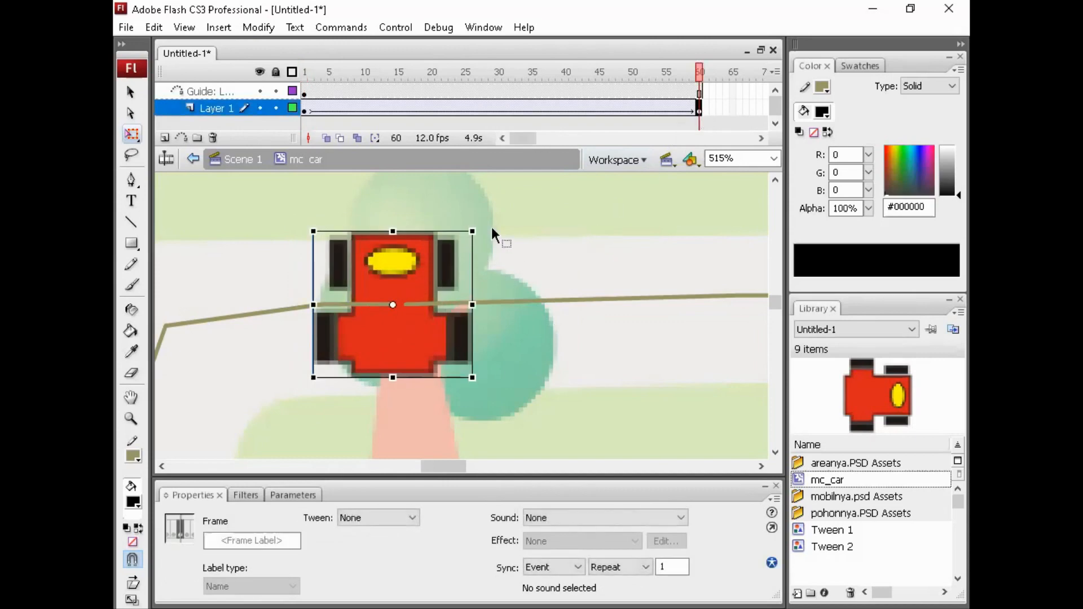
{"action": "left_click_drag", "start_coordinate": [487, 221], "coordinate": [489, 386]}
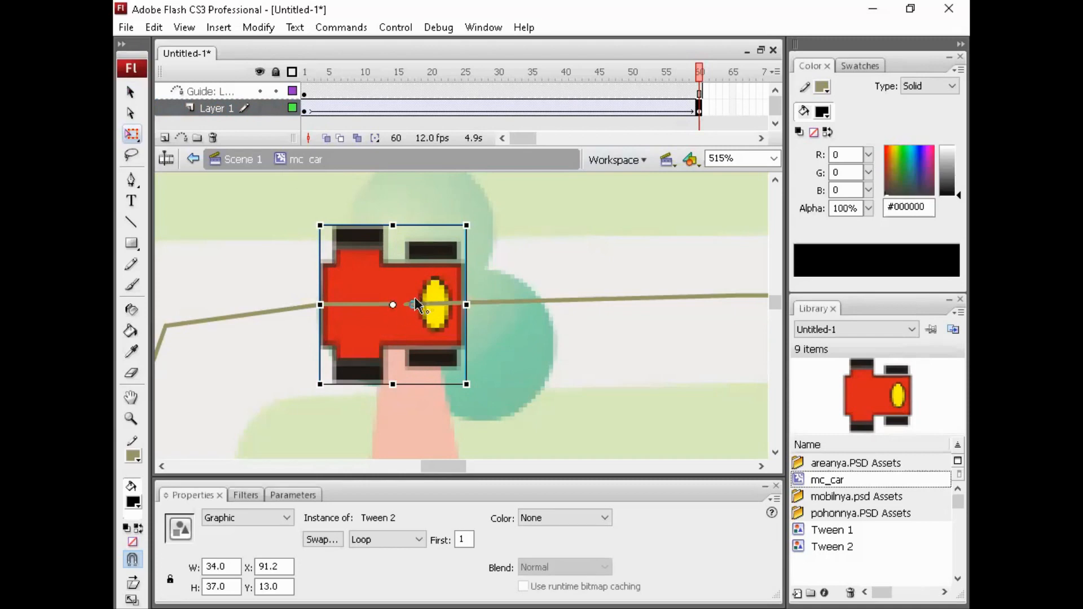
{"action": "left_click_drag", "start_coordinate": [439, 305], "coordinate": [394, 336]}
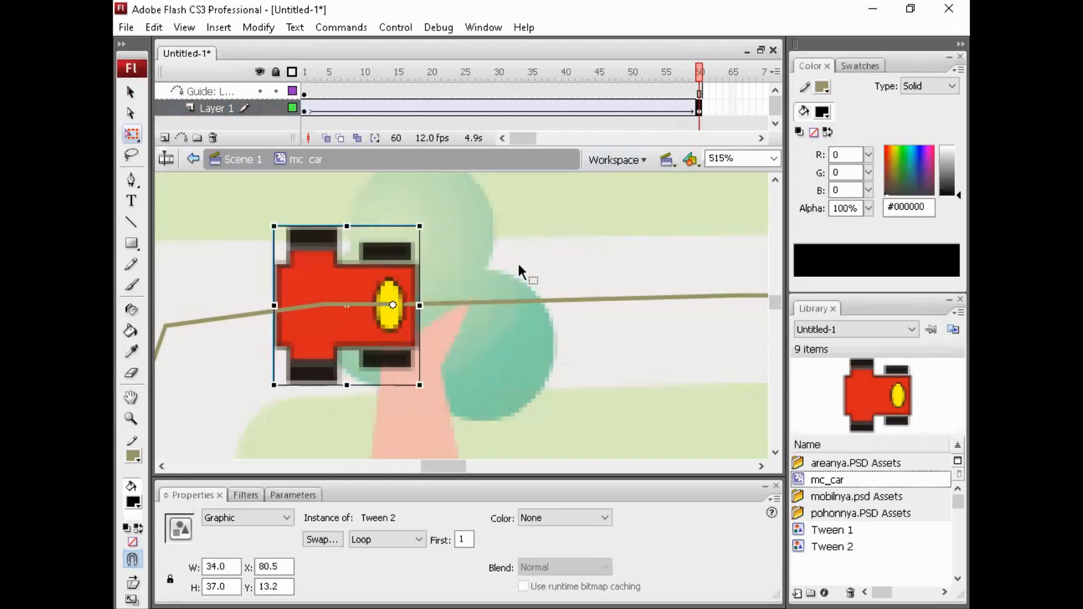
Step: Return to Scene 1 and test the movie to check how the car drives around the track, closing the preview when done
{"action": "left_click", "coordinate": [537, 273]}
{"action": "left_click", "coordinate": [242, 160]}
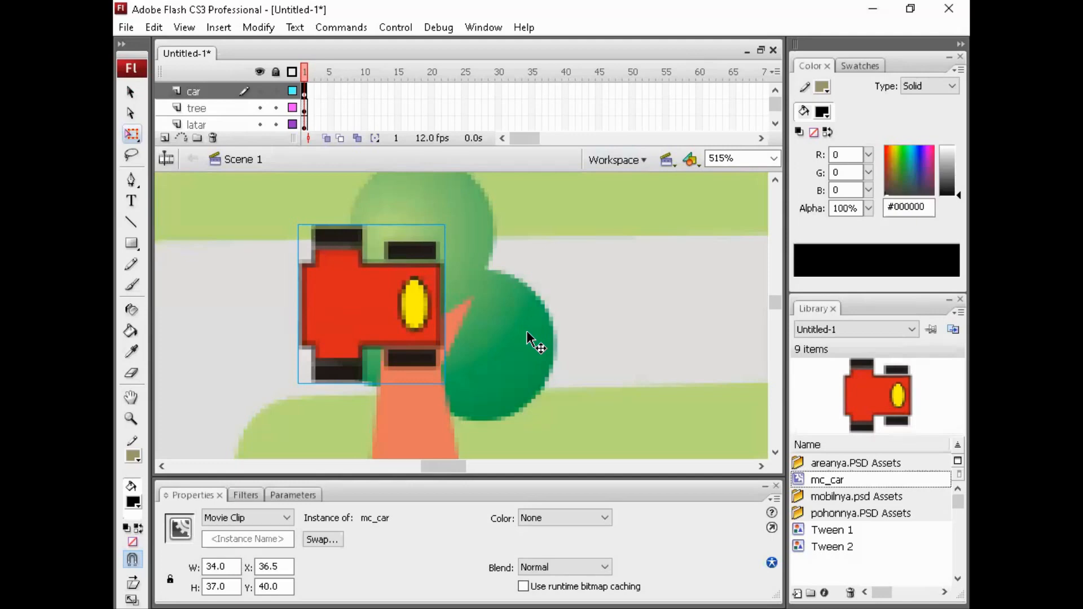
{"action": "key", "text": "ctrl+Return"}
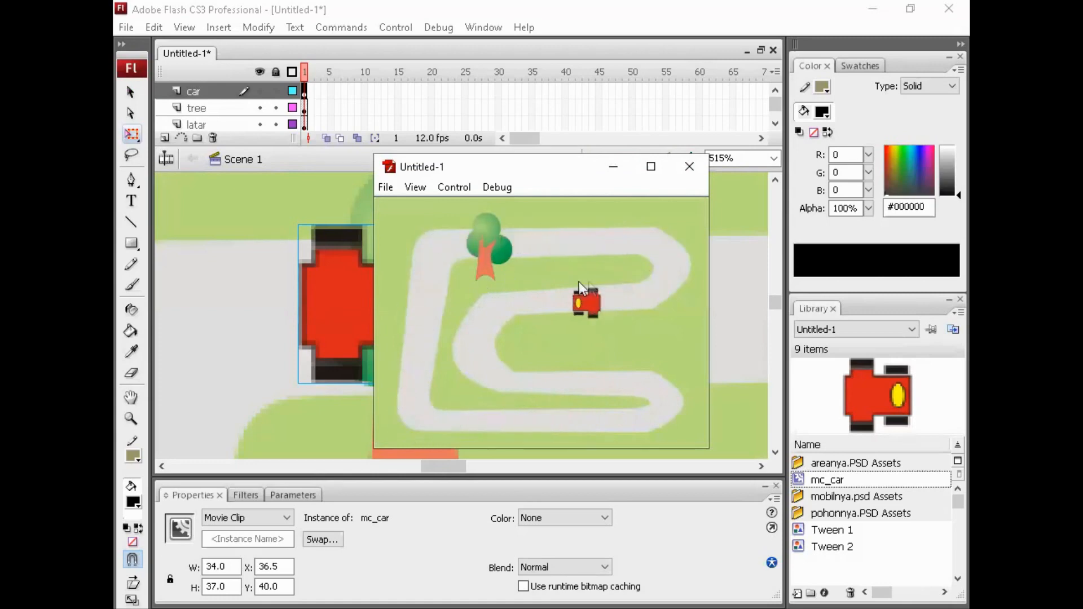
{"action": "left_click", "coordinate": [687, 166]}
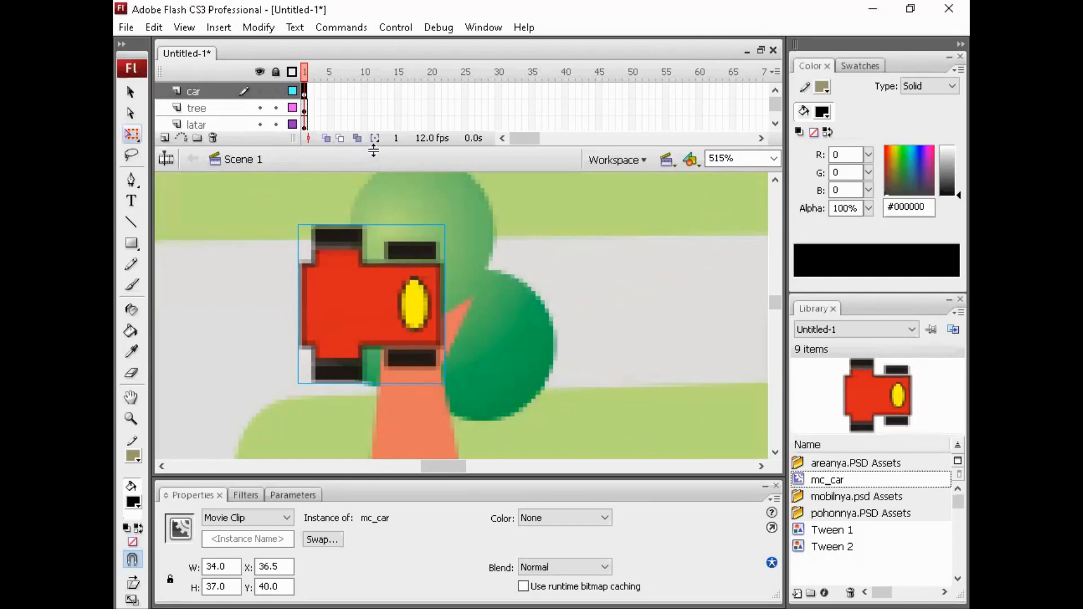
Step: Enlarge the timeline, move the tree layer above the car layer, and test the movie again, closing the preview when done
{"action": "left_click_drag", "start_coordinate": [363, 153], "coordinate": [363, 195]}
{"action": "left_click", "coordinate": [215, 110]}
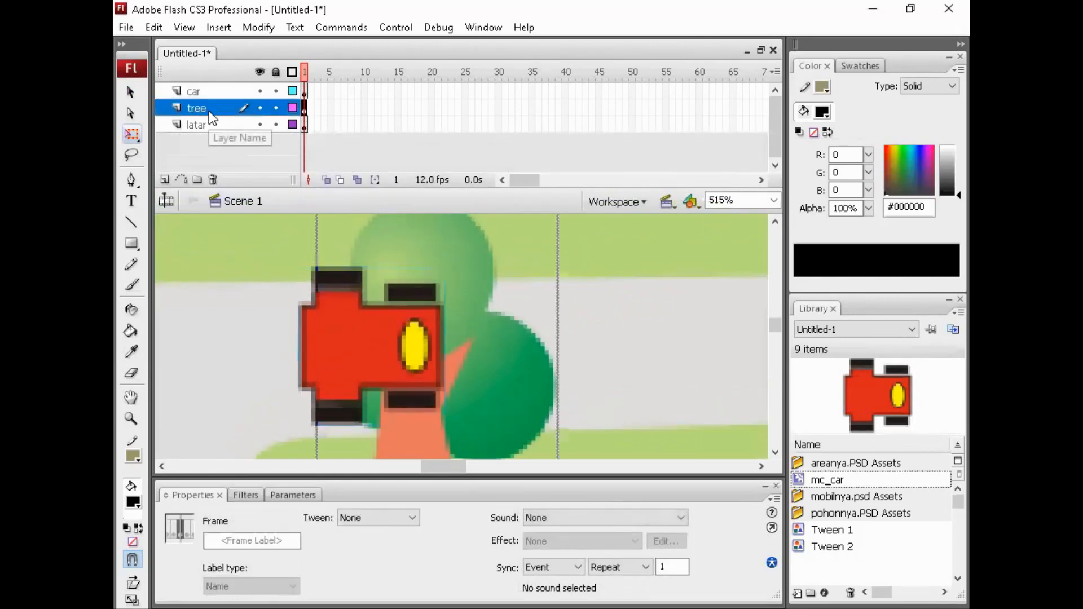
{"action": "left_click_drag", "start_coordinate": [212, 103], "coordinate": [212, 85]}
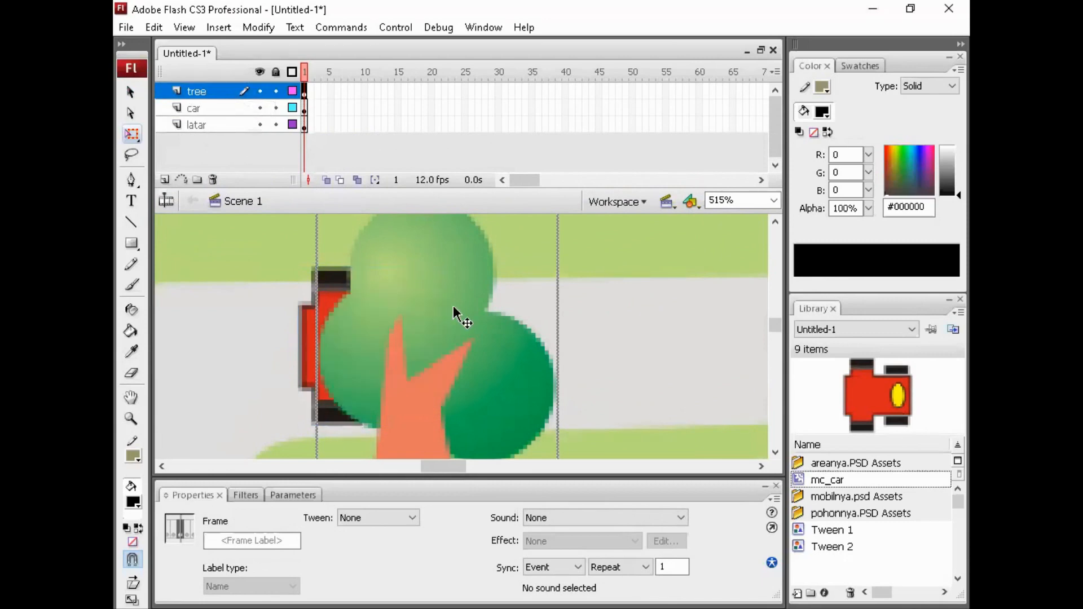
{"action": "key", "text": "ctrl+Return"}
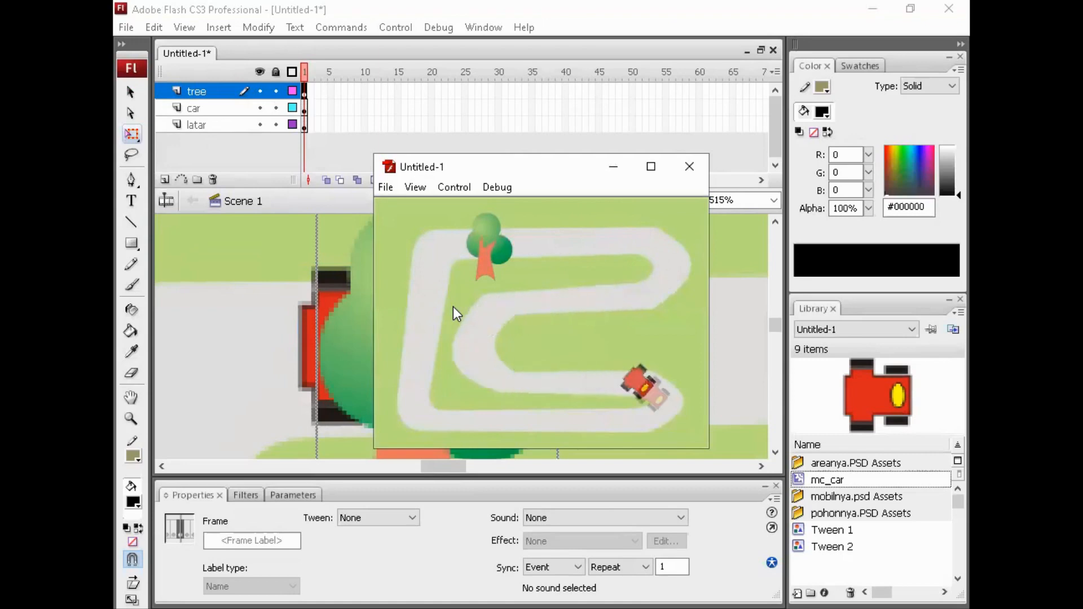
{"action": "left_click", "coordinate": [692, 169]}
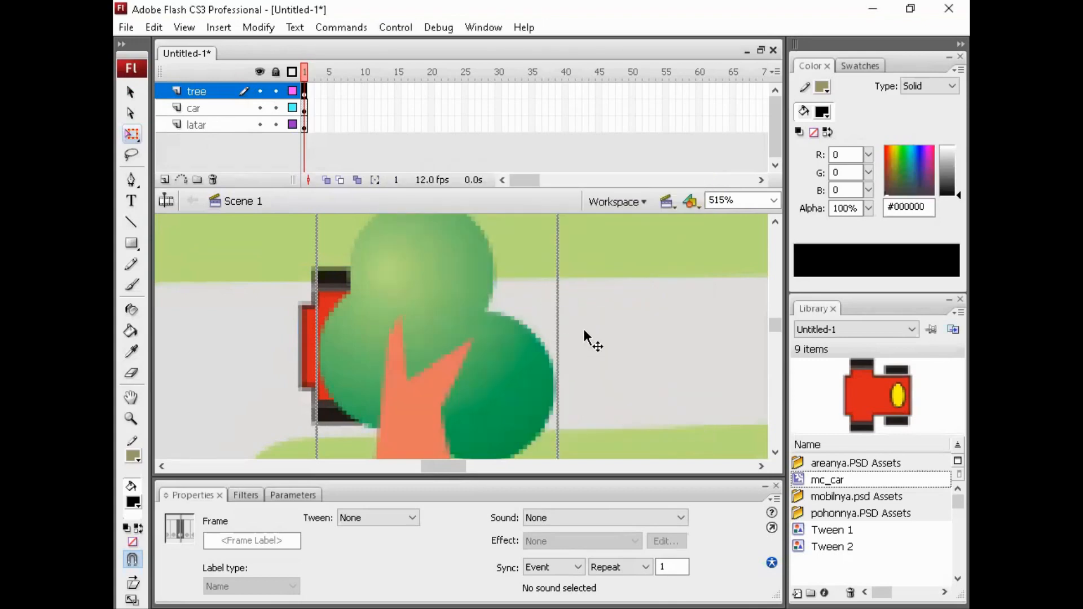